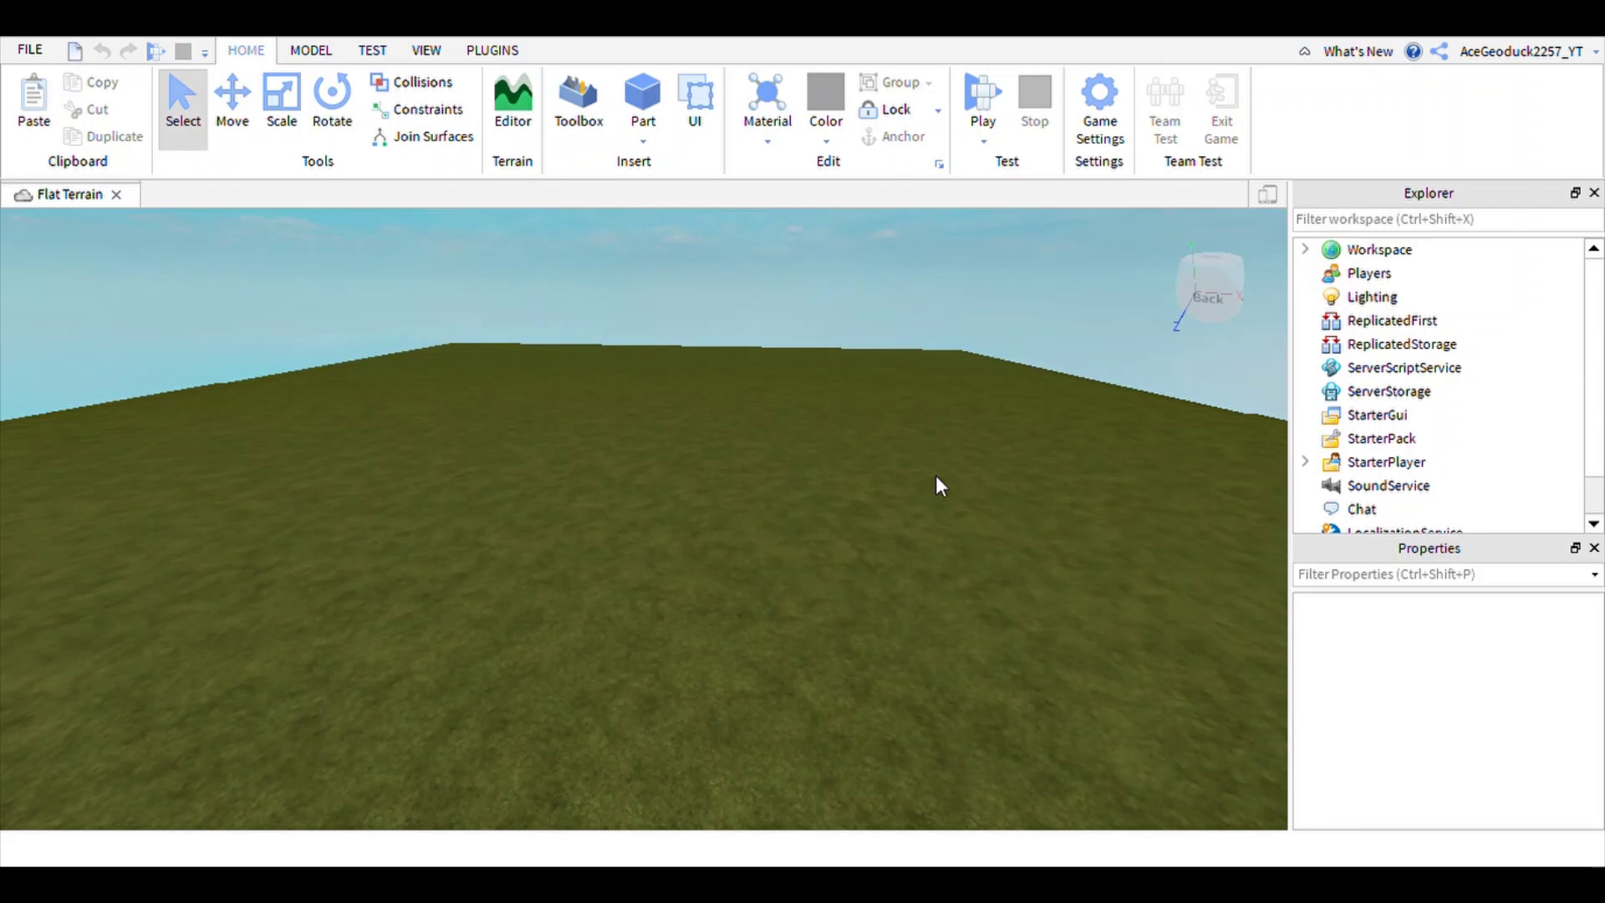
- Open the Road Editor plugin and create a two-lane starting node on the flat grass terrain
left_click(501, 50)
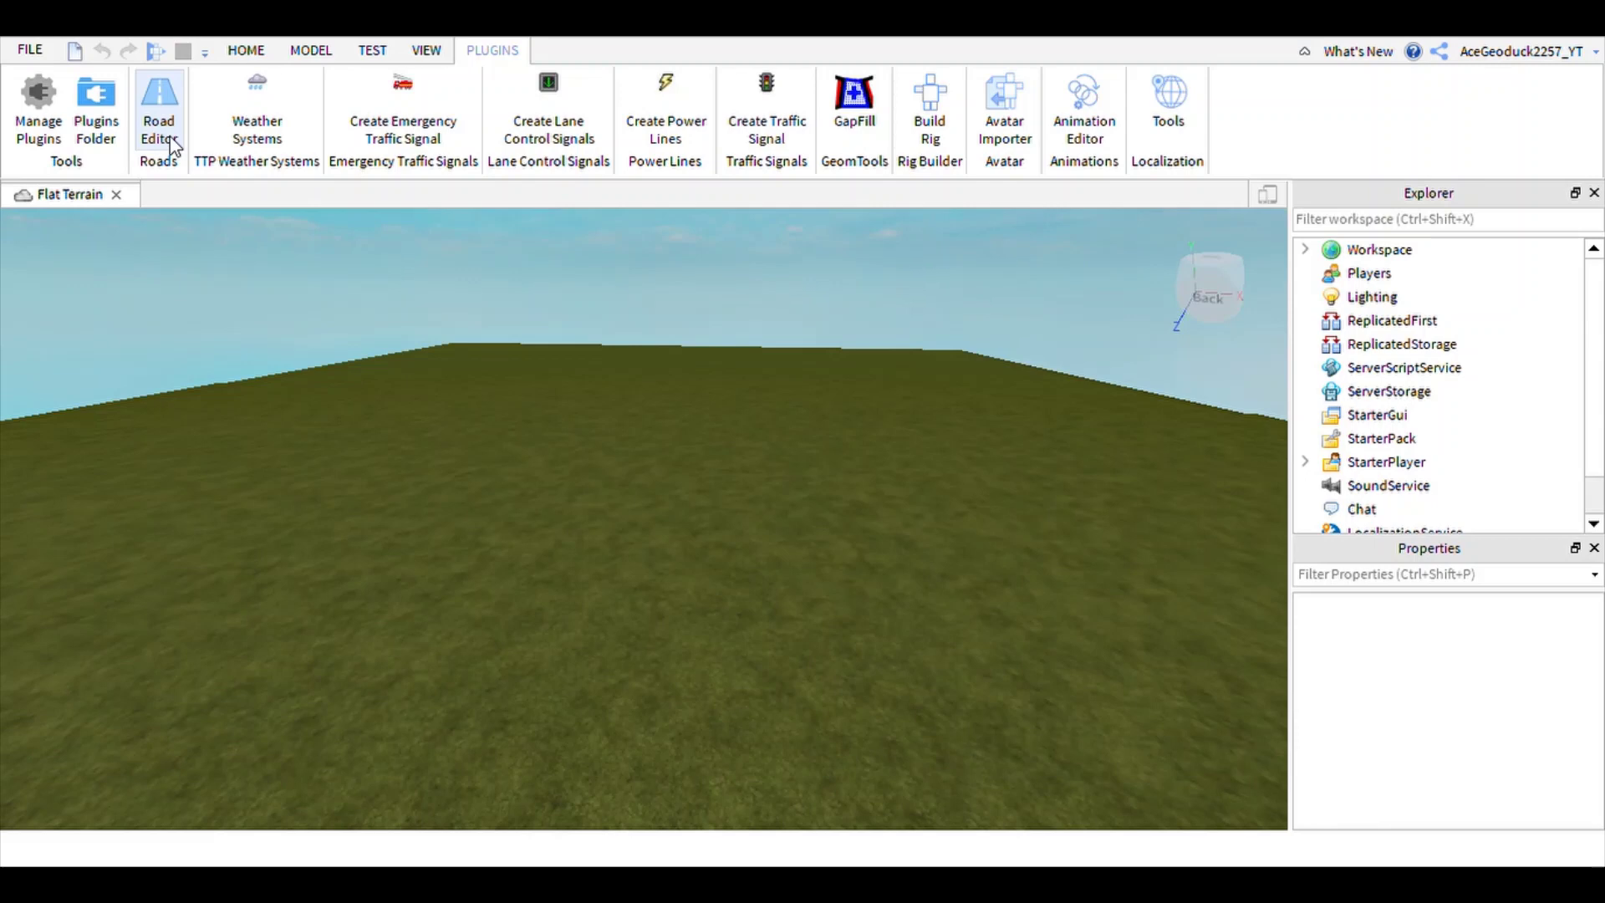
left_click(159, 108)
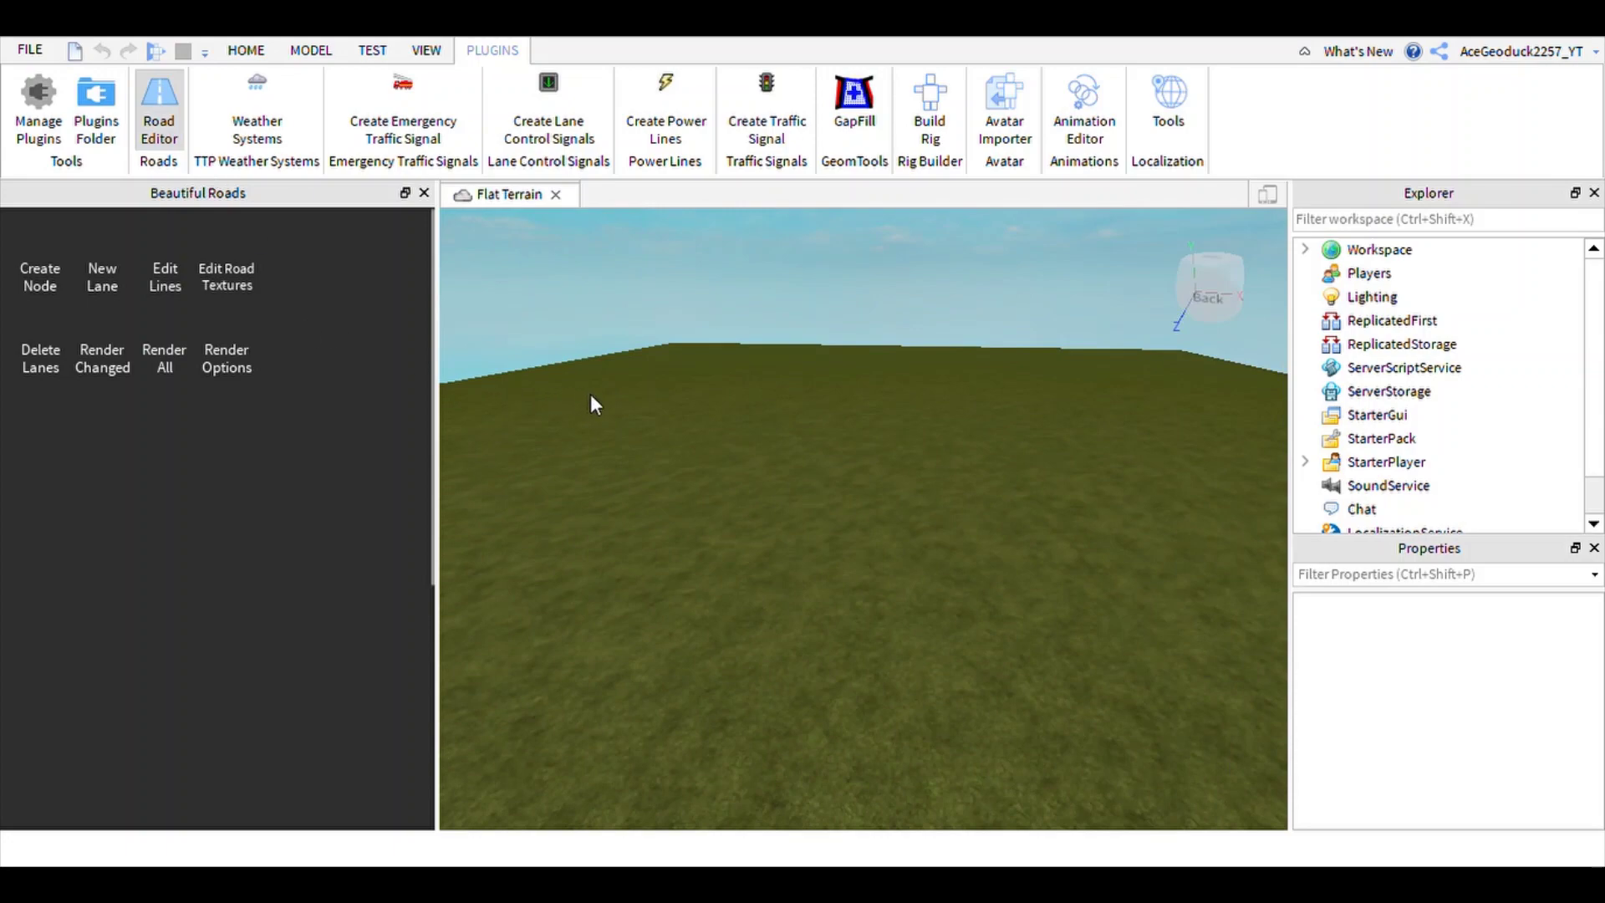
right_click_drag(593, 395, 592, 395)
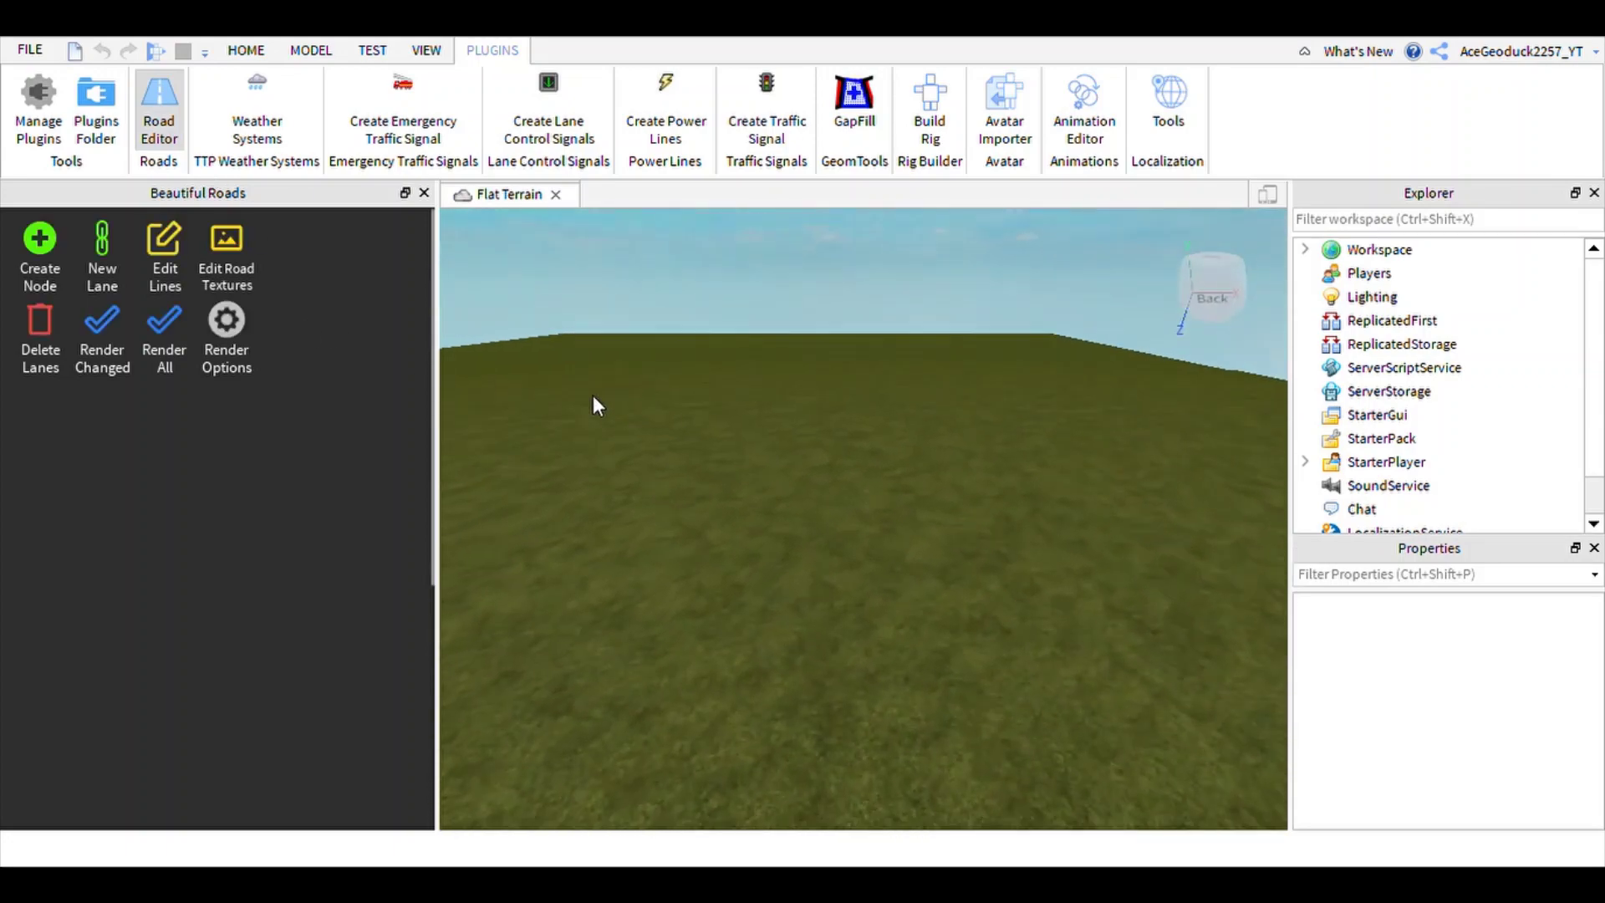
left_click(57, 265)
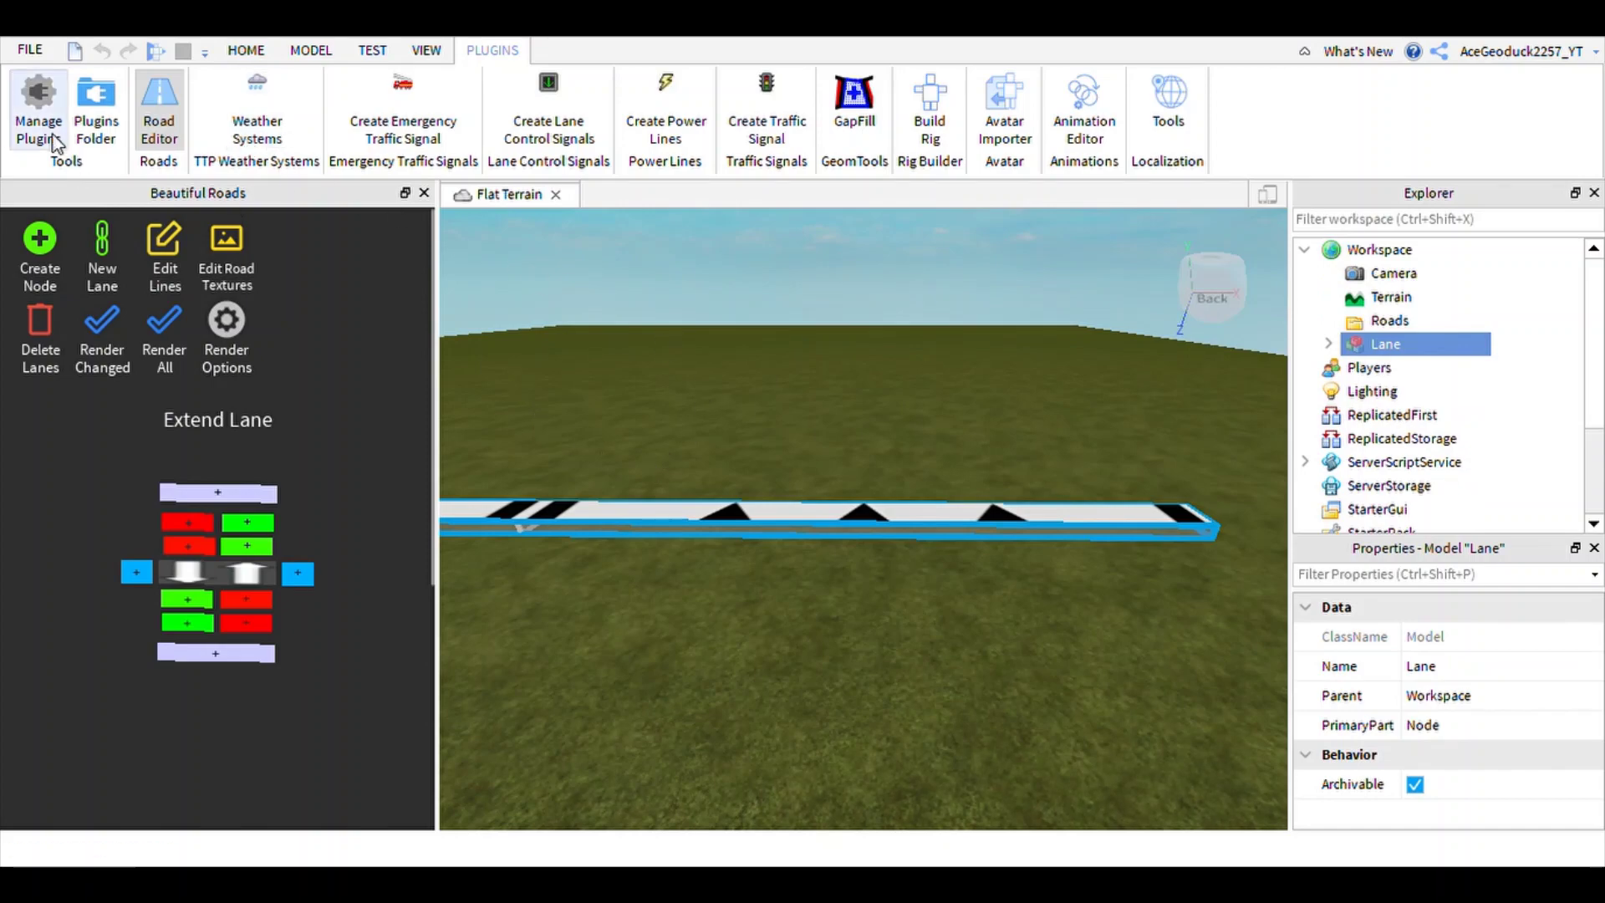
left_click_drag(529, 520, 731, 770)
- Extend the starting node with a second two-lane node moved farther away, and render the road between them
right_click_drag(862, 669, 870, 659)
scroll(886, 651, "up", 4)
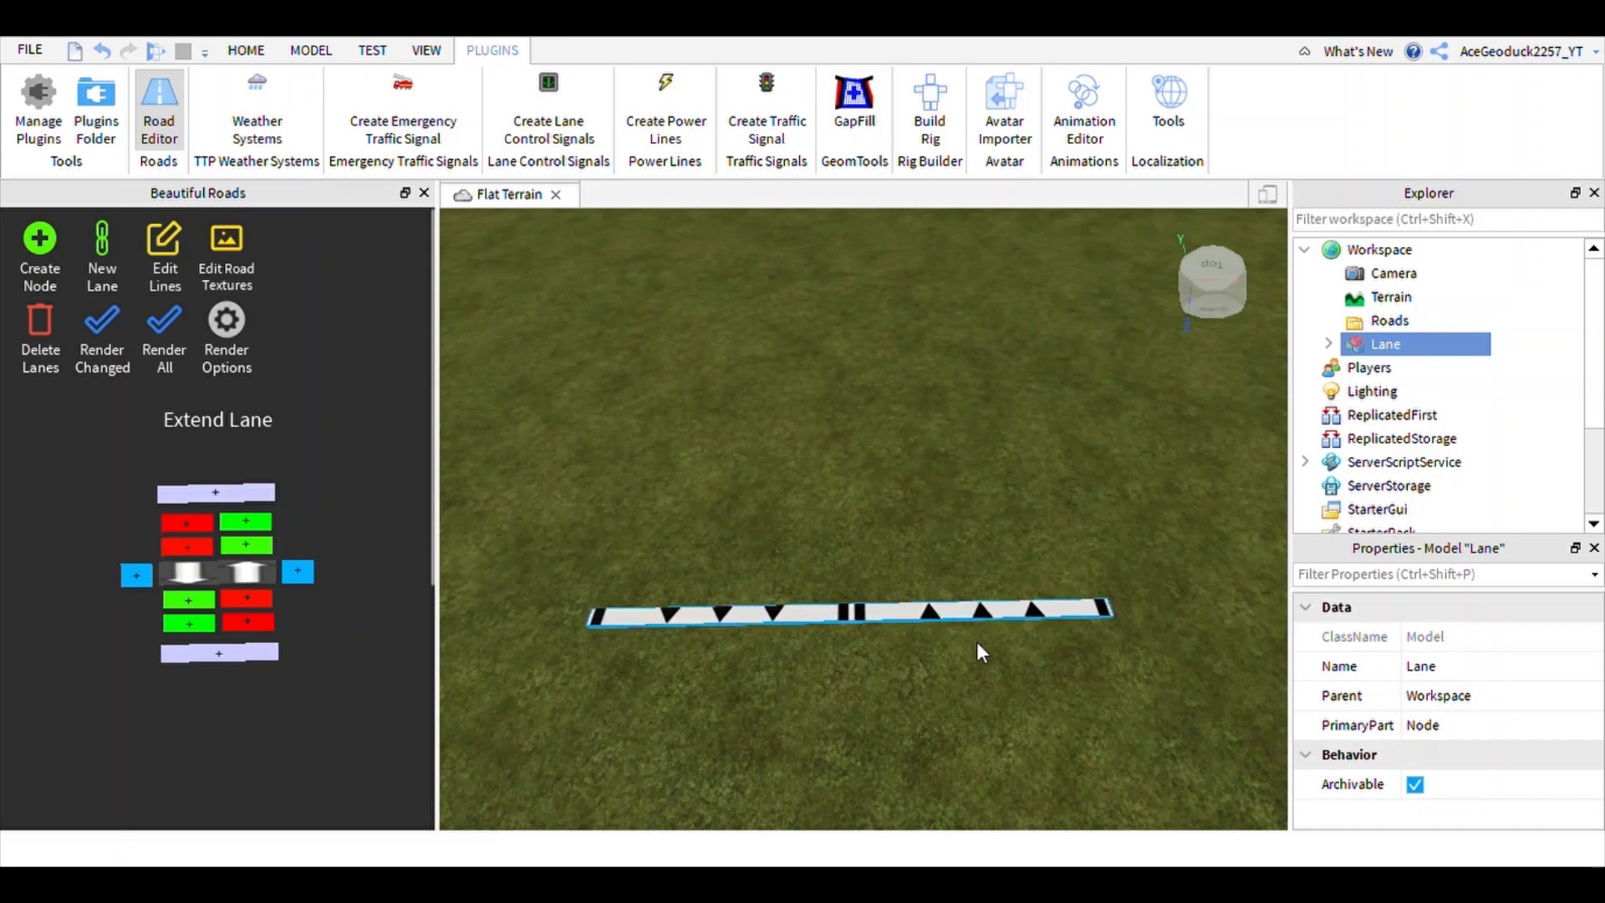
right_click_drag(950, 548, 1031, 489)
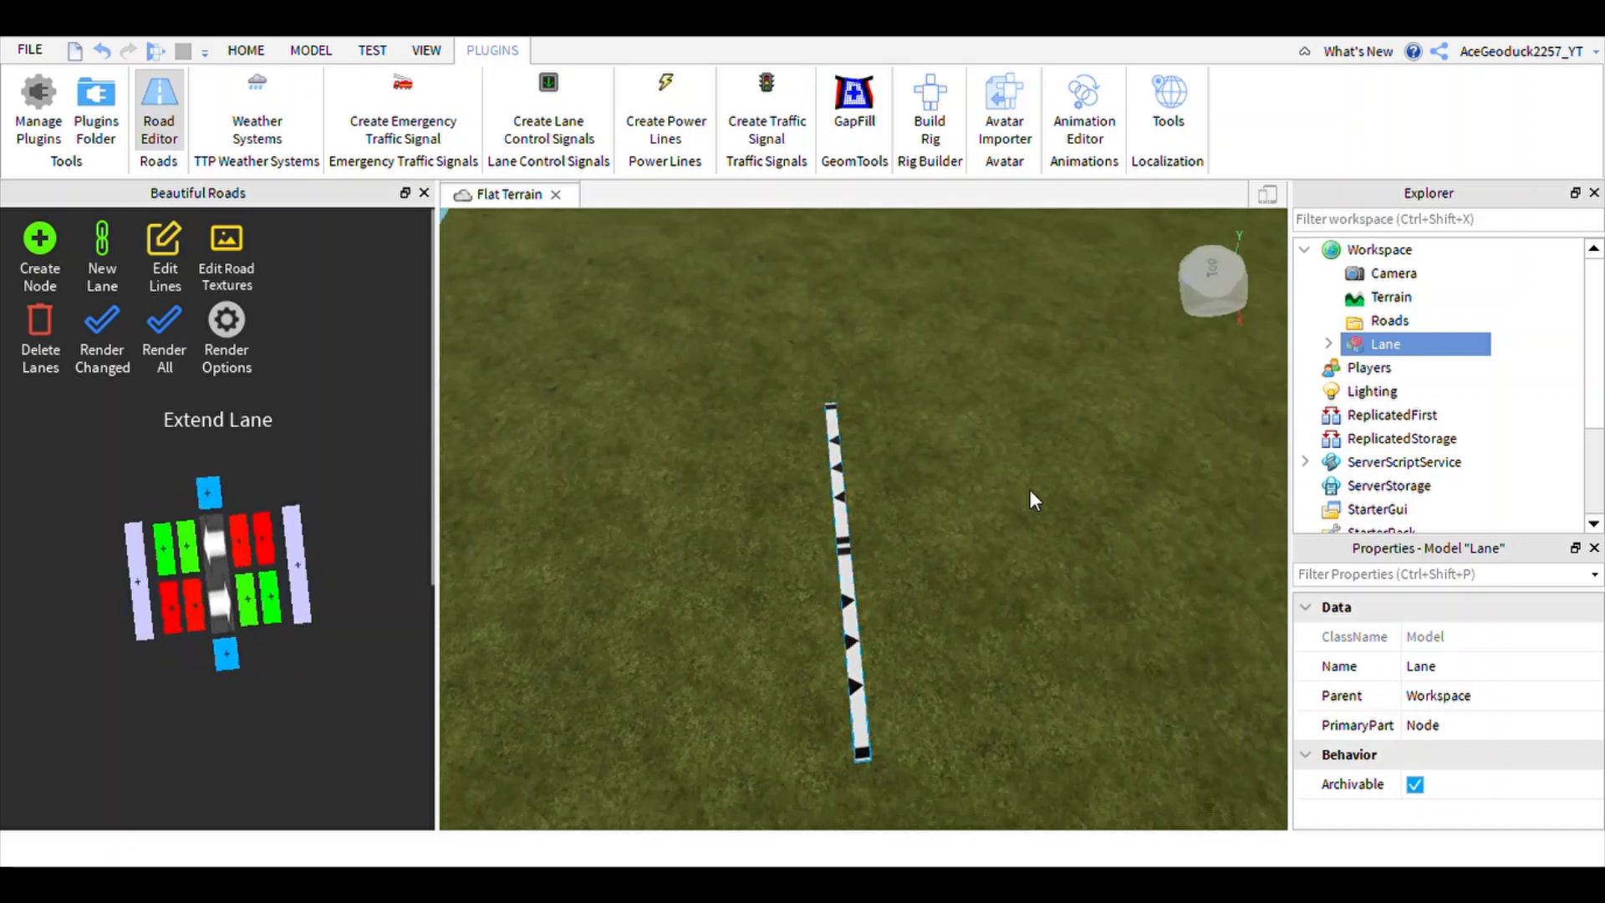
key("d")
key("s")
key("a")
key("d")
key("w")
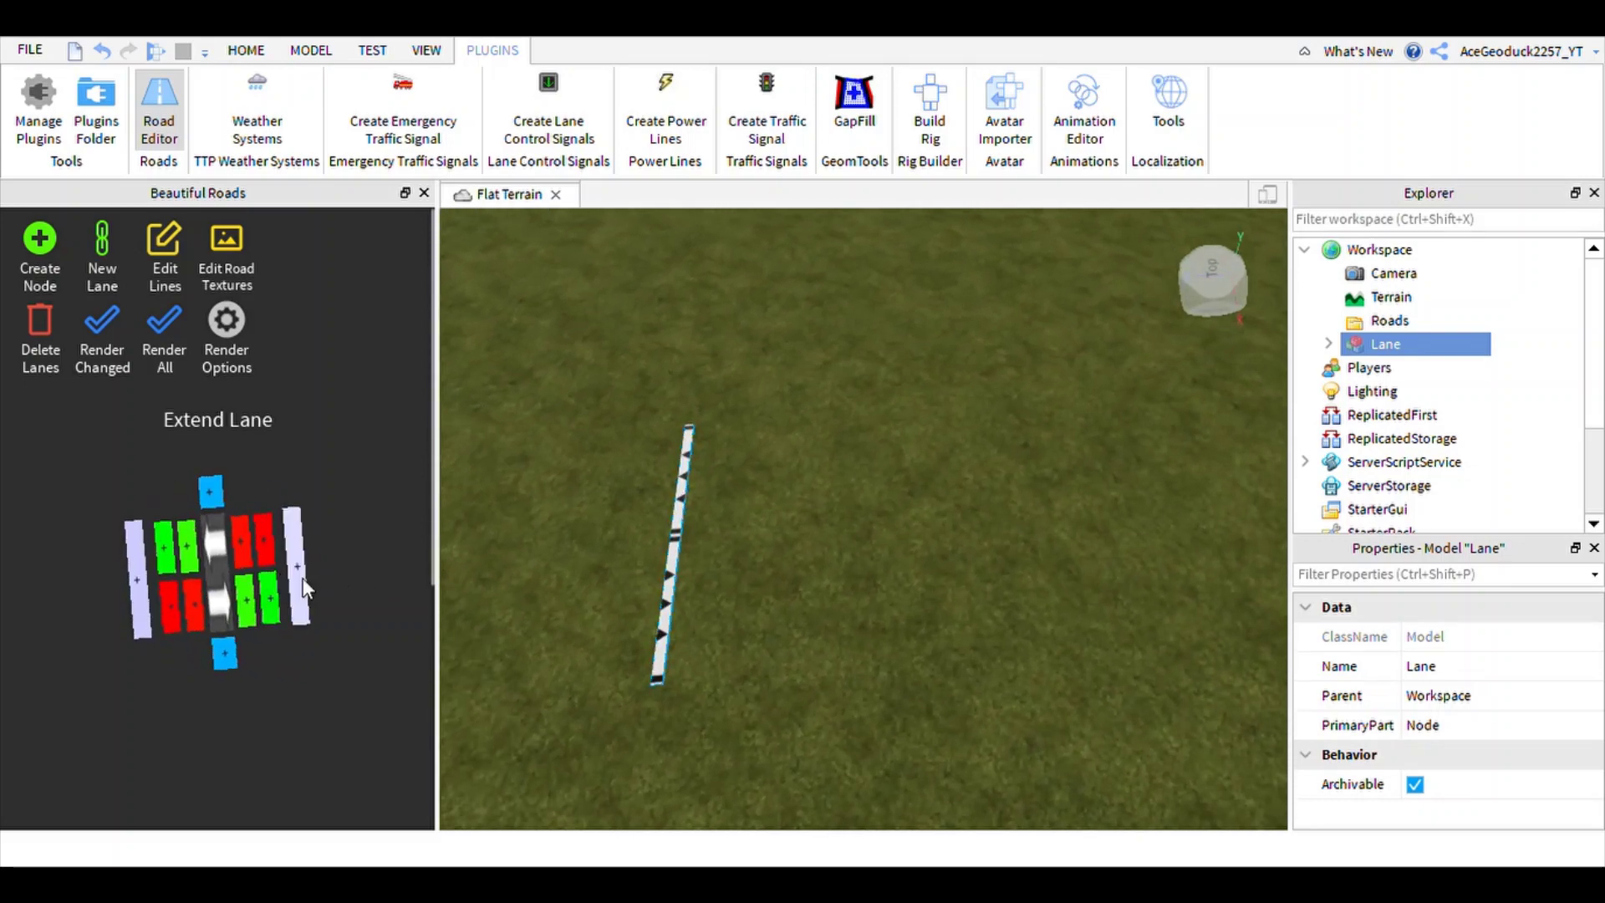
left_click(274, 573)
left_click(245, 52)
left_click(232, 107)
left_click_drag(797, 542, 1187, 499)
left_click(153, 299)
- Extend the road from its second node with a third node that is four lanes wide
right_click_drag(767, 334, 1011, 493)
left_click(1138, 555)
right_click_drag(1138, 555, 1140, 556)
key("s")
key("d")
left_click(873, 587)
right_click_drag(946, 590, 985, 599)
key("s")
key("a")
key("w")
key("s")
key("d")
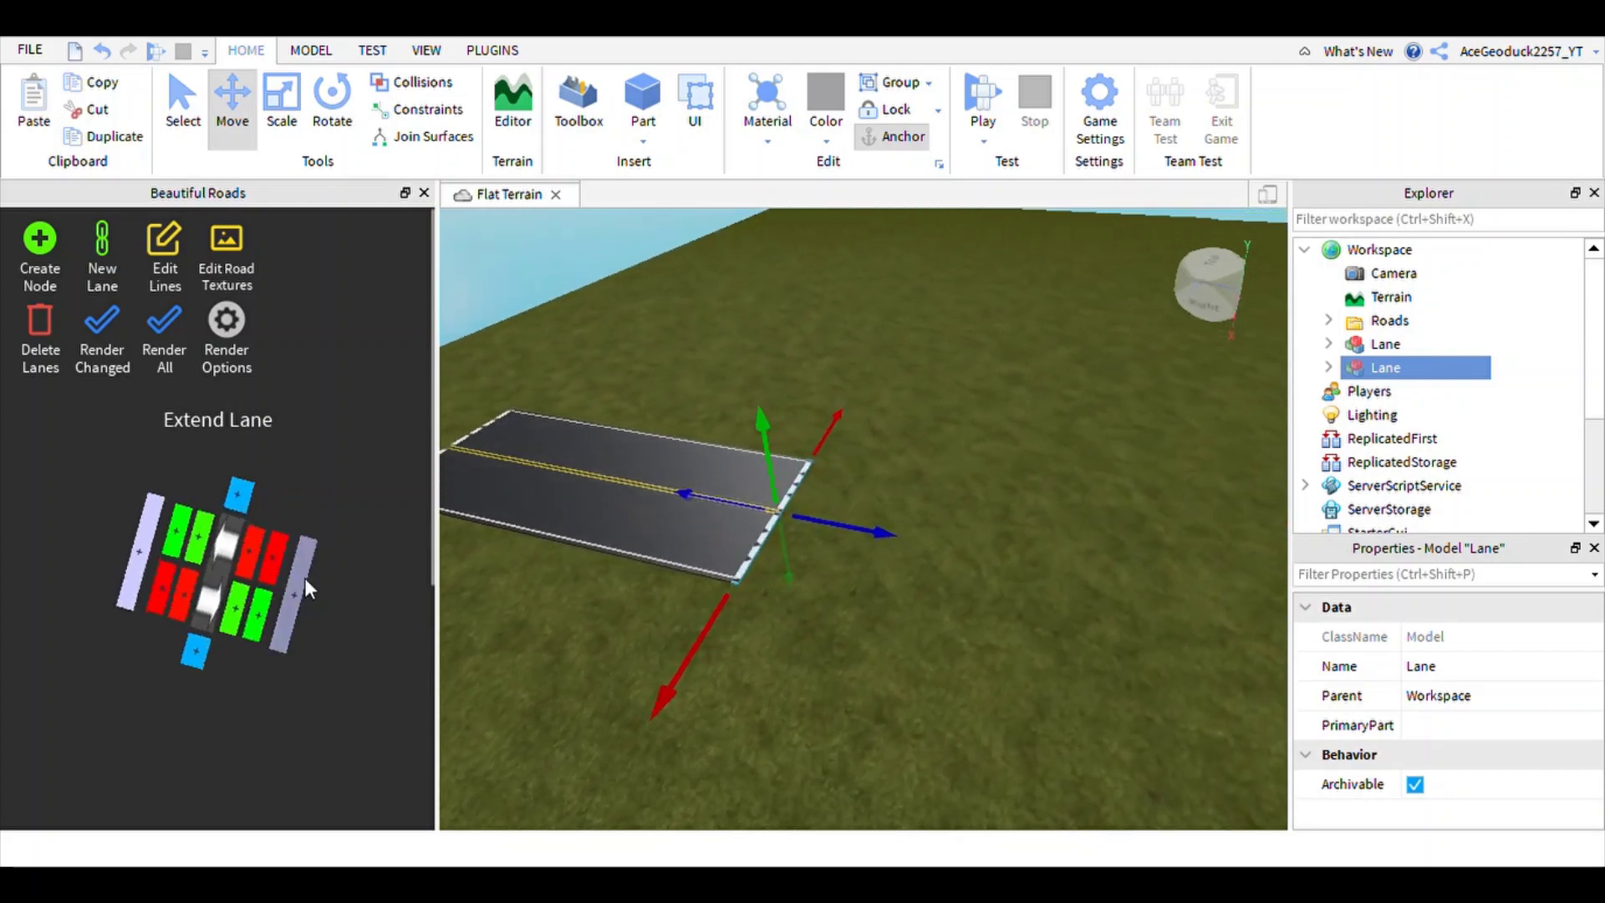
left_click(301, 578)
right_click_drag(539, 609, 541, 610)
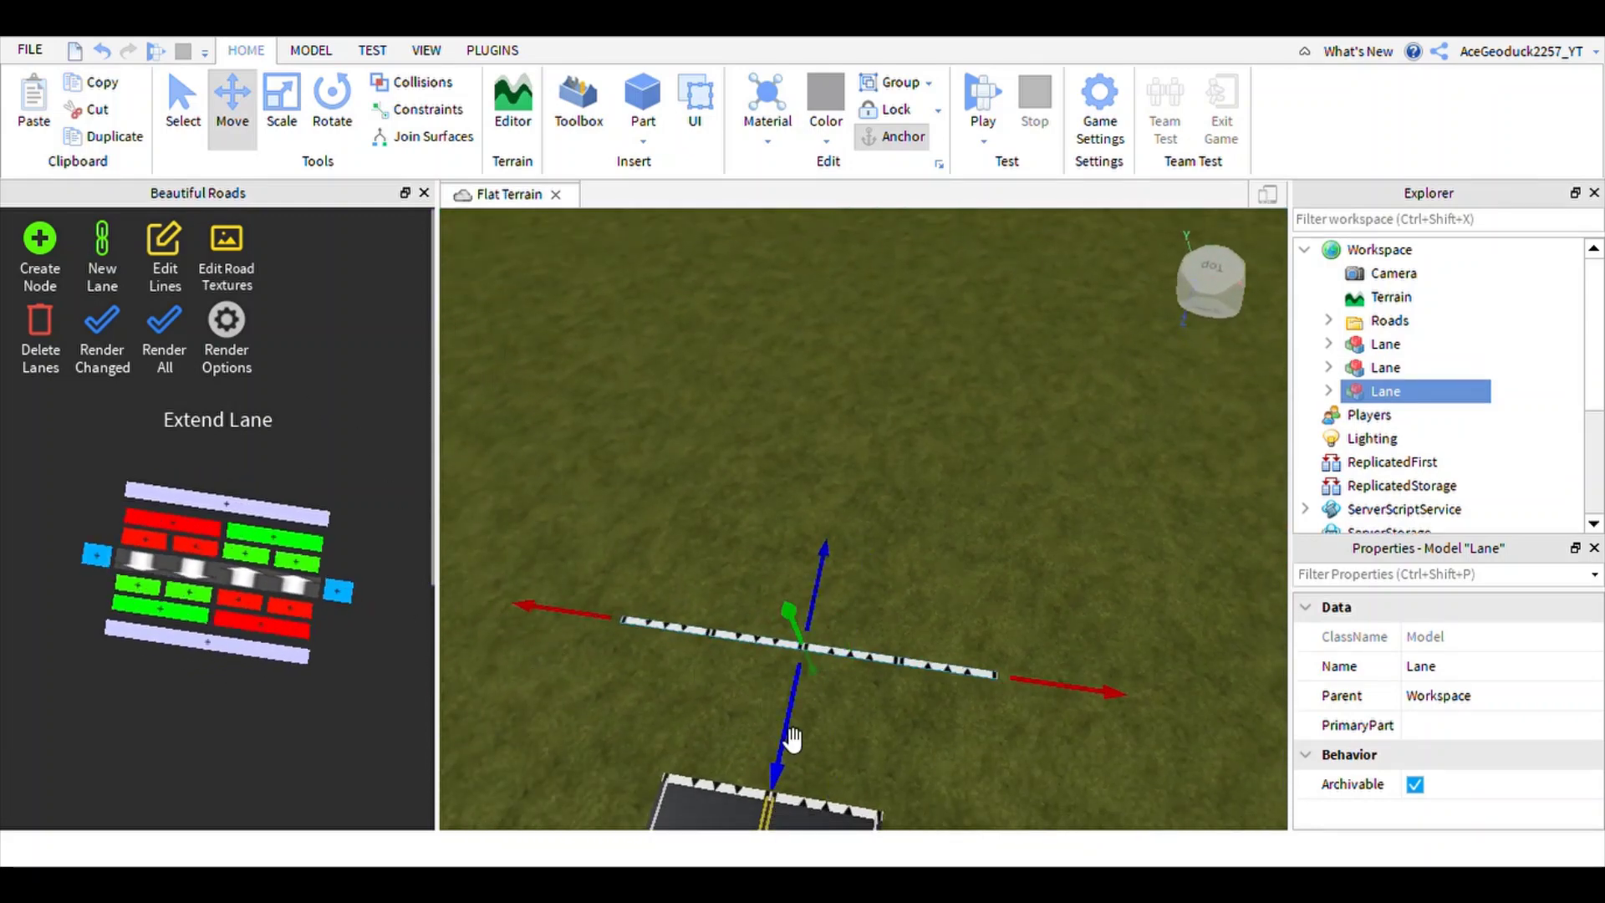
- Move the four-lane node farther along the road's direction and render the segment leading up to it
left_click_drag(796, 742, 858, 525)
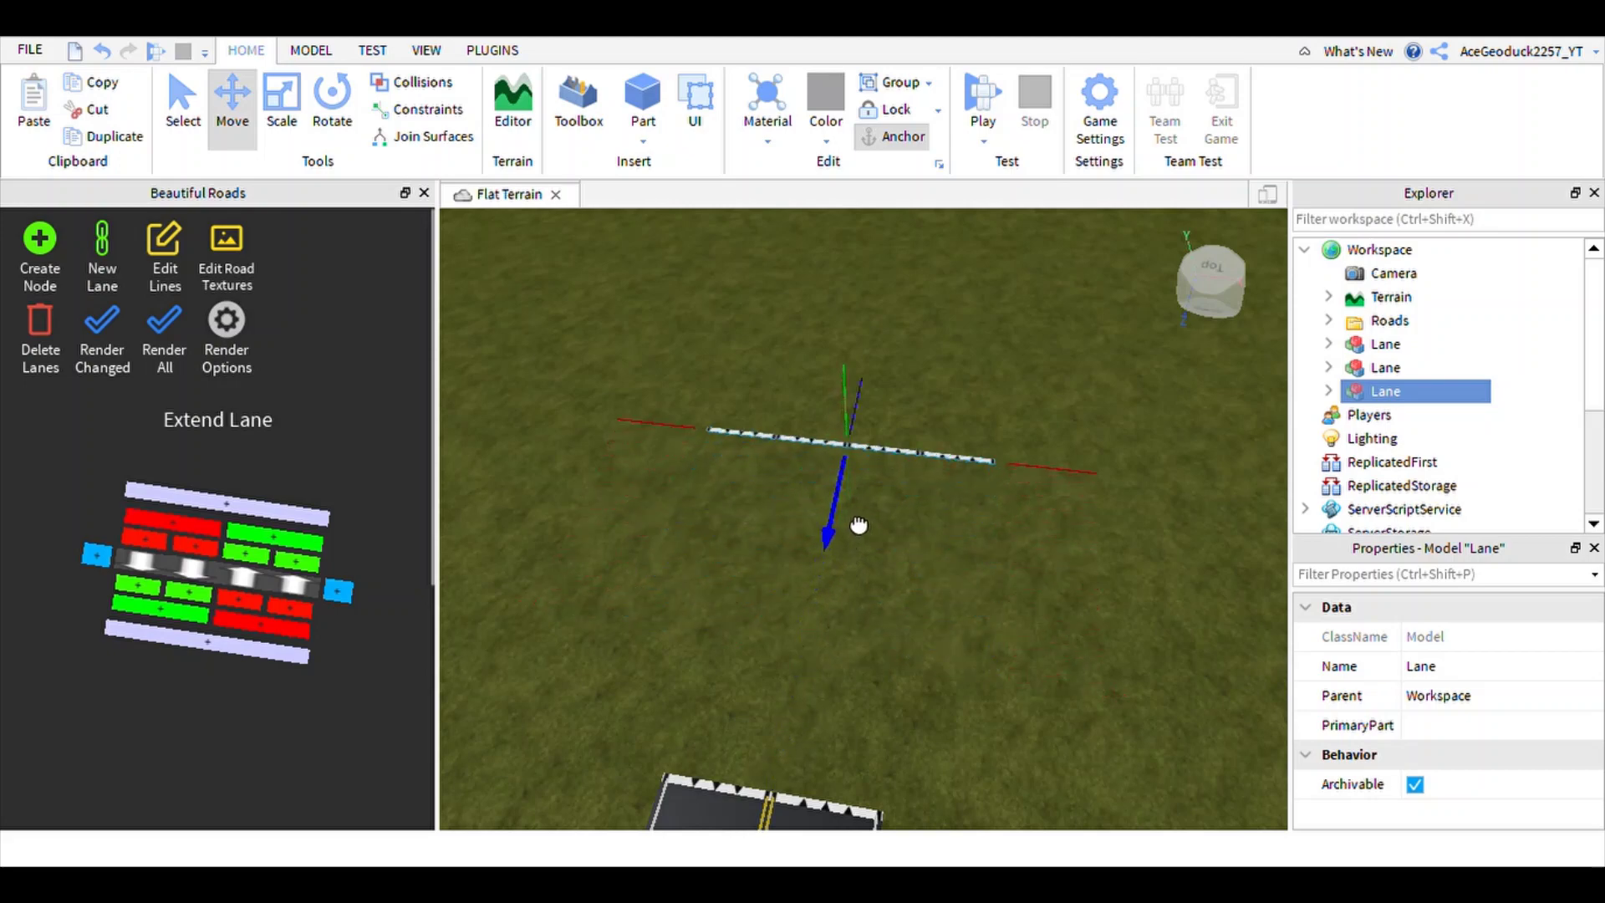
left_click(162, 374)
left_click(949, 522)
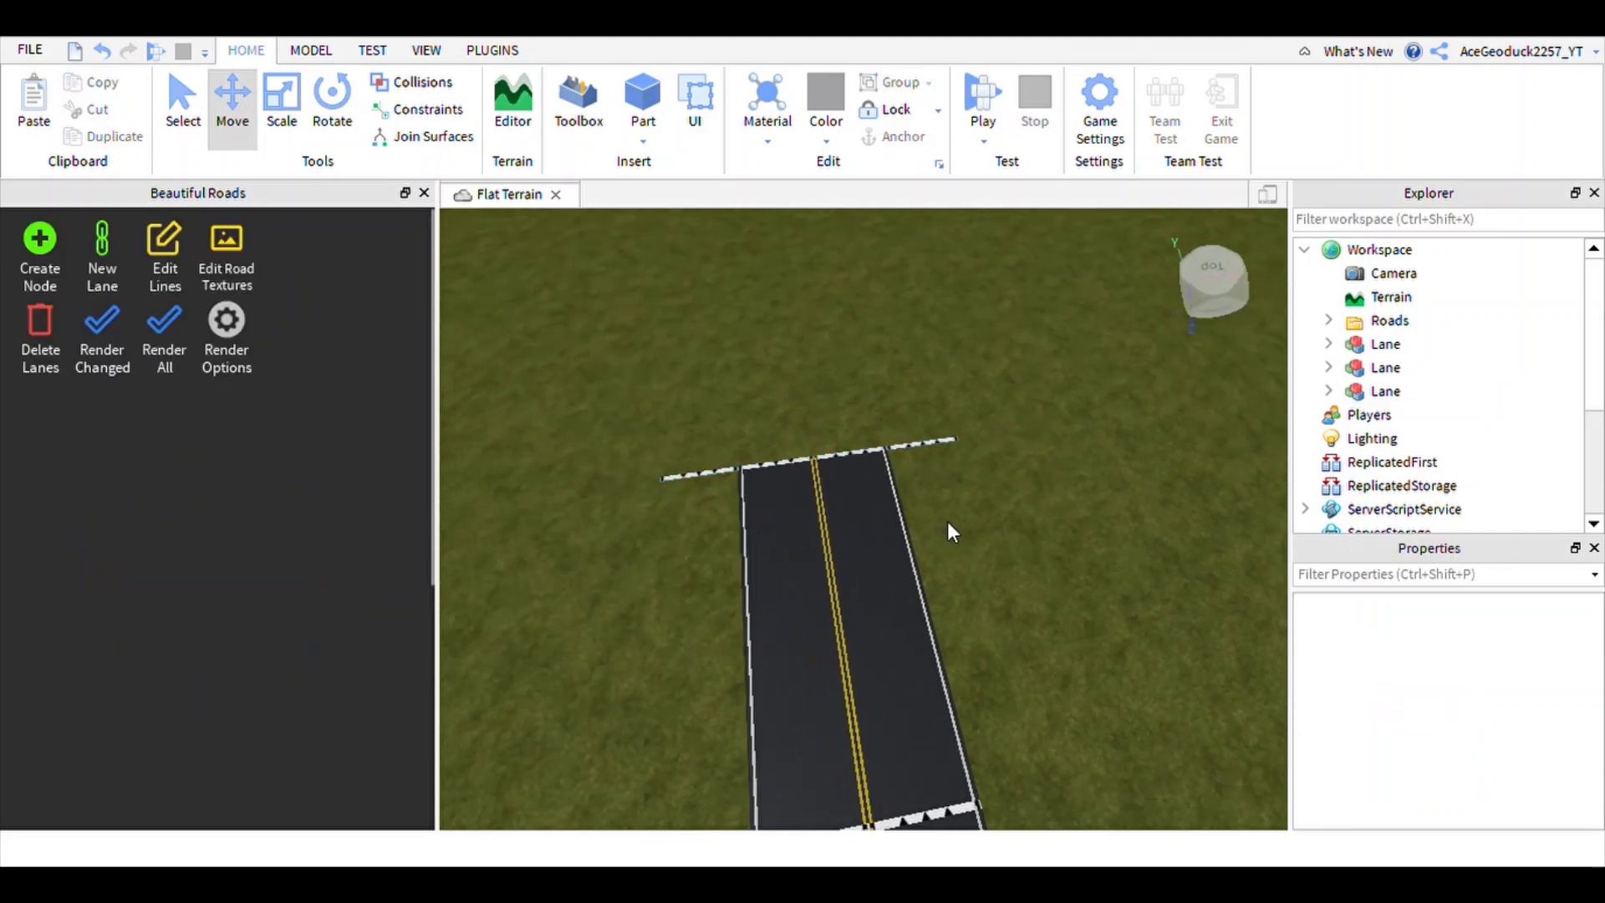
- Add a new lane from the right node of the two-lane row to the outer right node of the four-lane row
right_click_drag(949, 523, 949, 523)
right_click_drag(829, 593, 829, 593)
right_click_drag(942, 582, 941, 580)
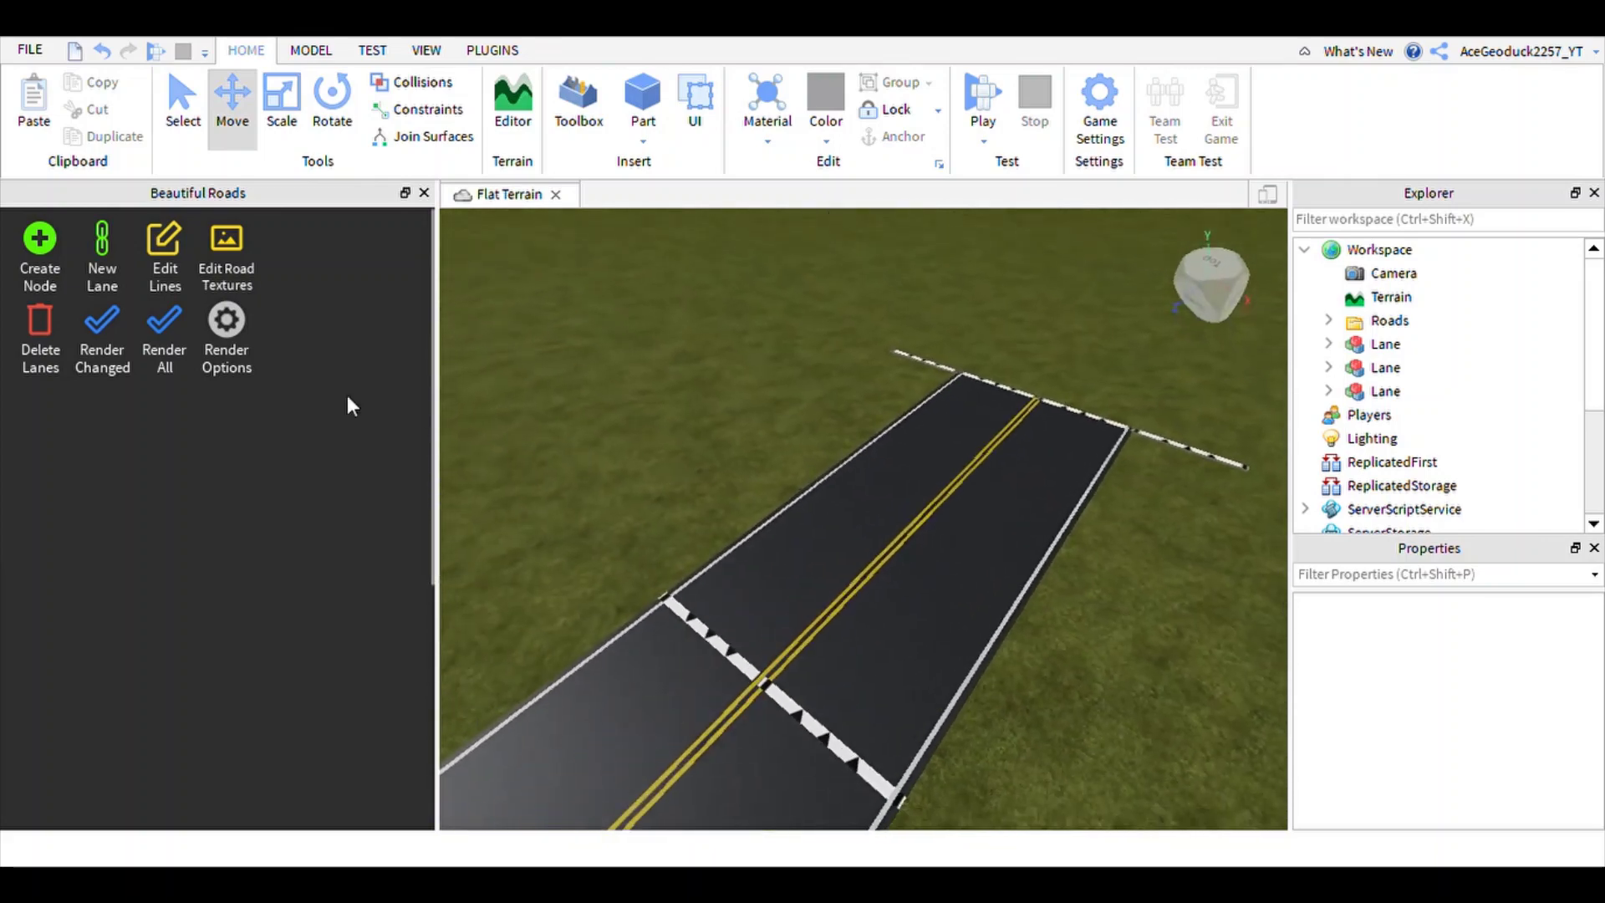
left_click(112, 277)
right_click_drag(677, 522, 677, 523)
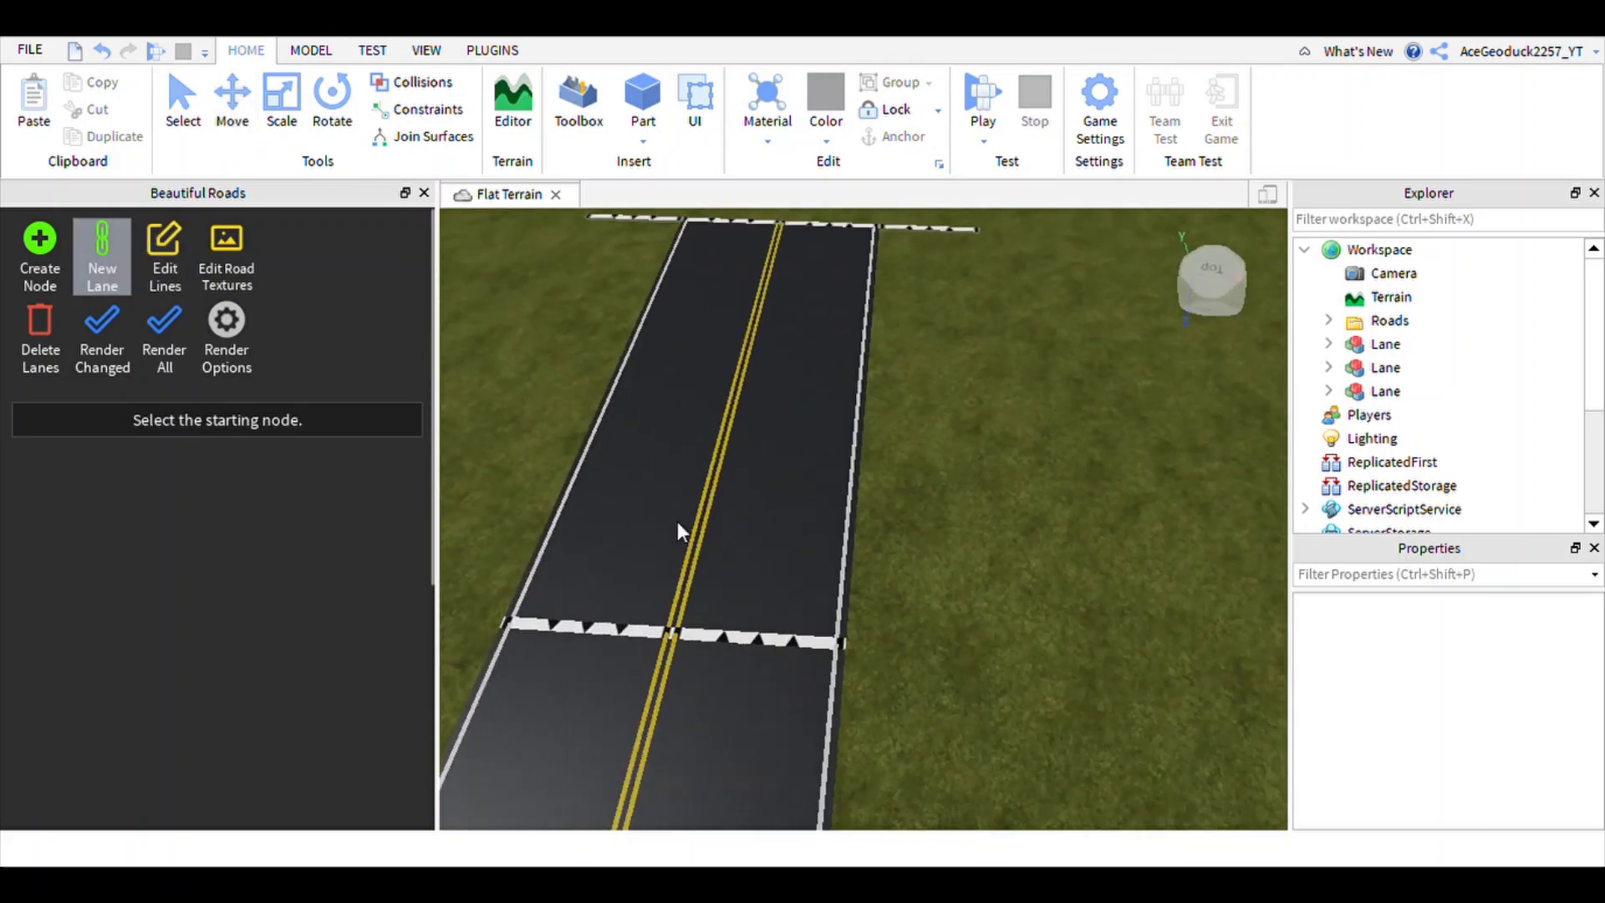
left_click(761, 643)
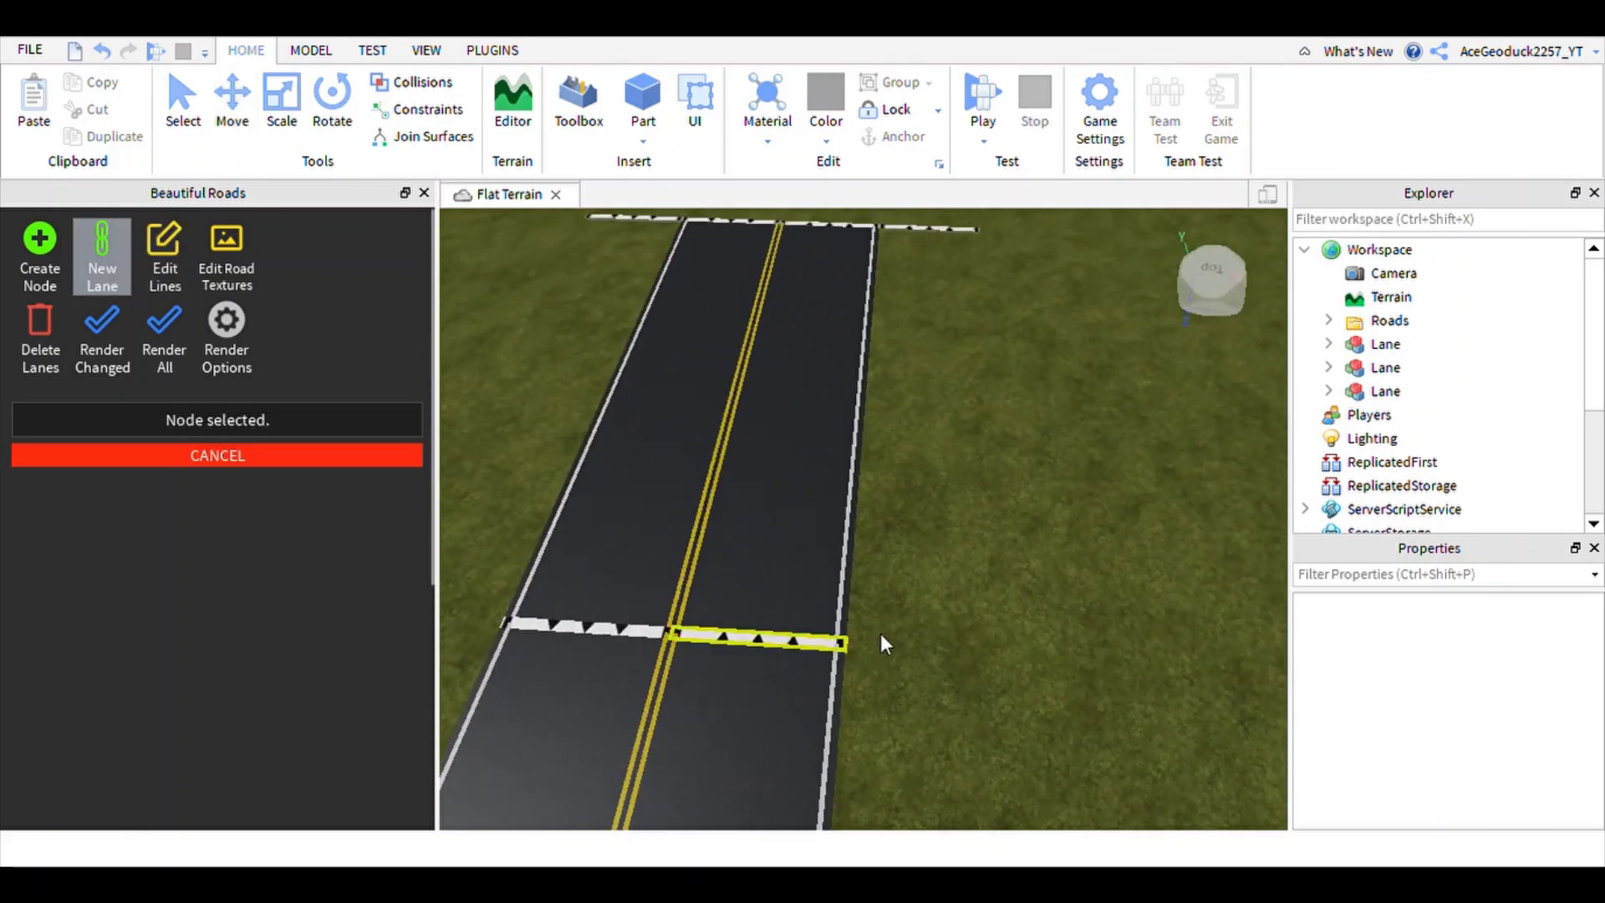
right_click_drag(881, 639, 924, 463)
left_click(869, 346)
- Add a new lane from the outer left four-lane node to the left two-lane node, and render the changed lanes
key("a")
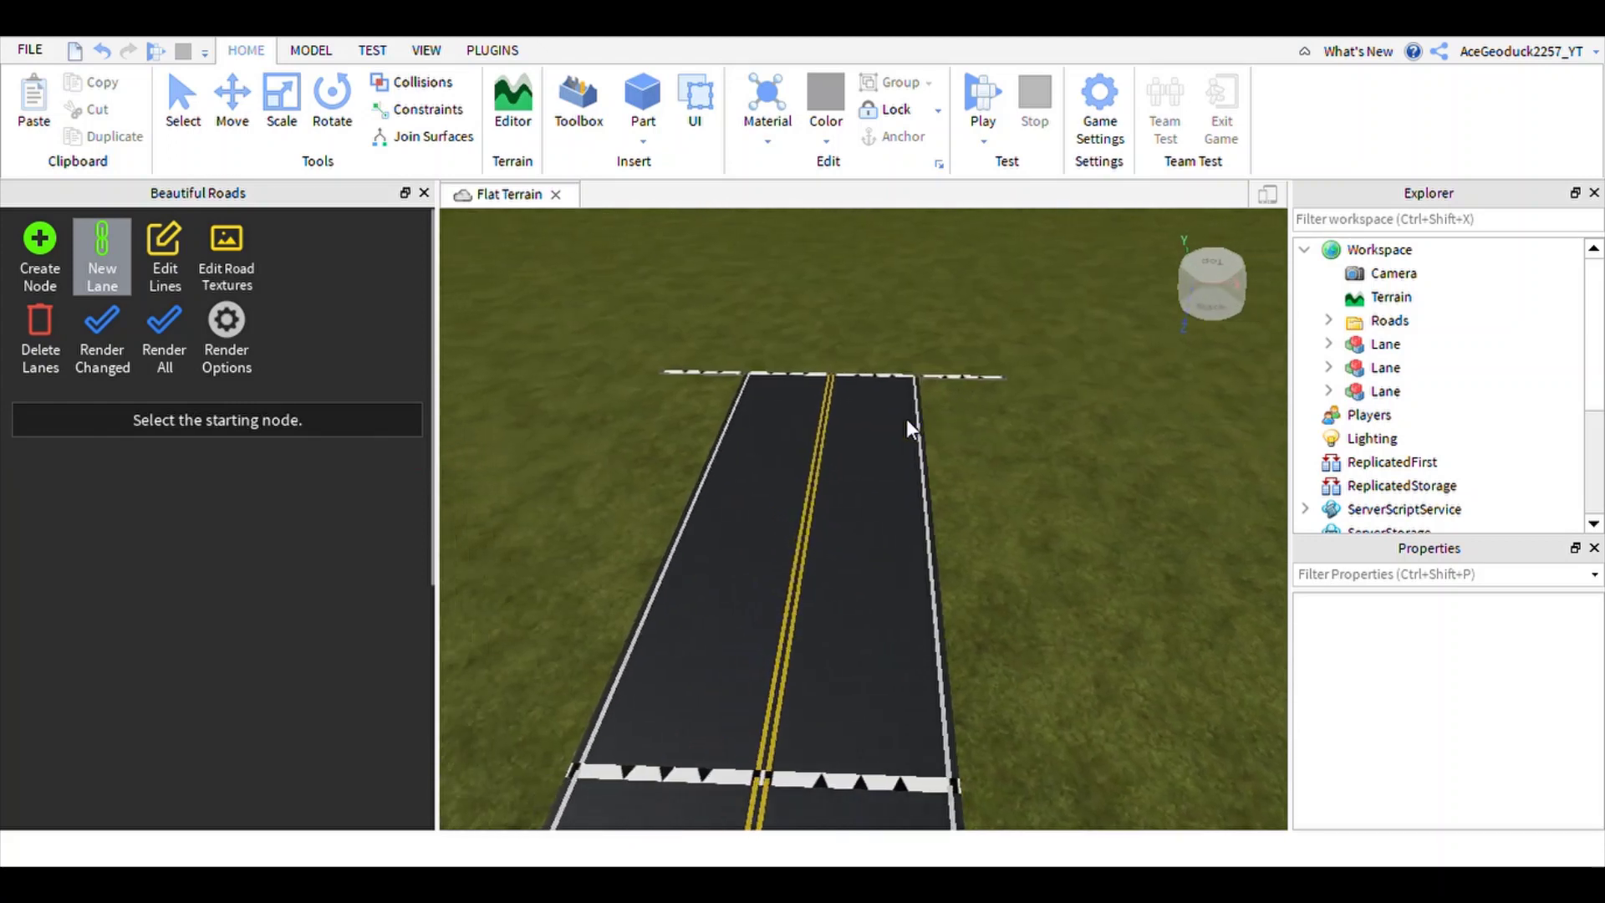
left_click(785, 373)
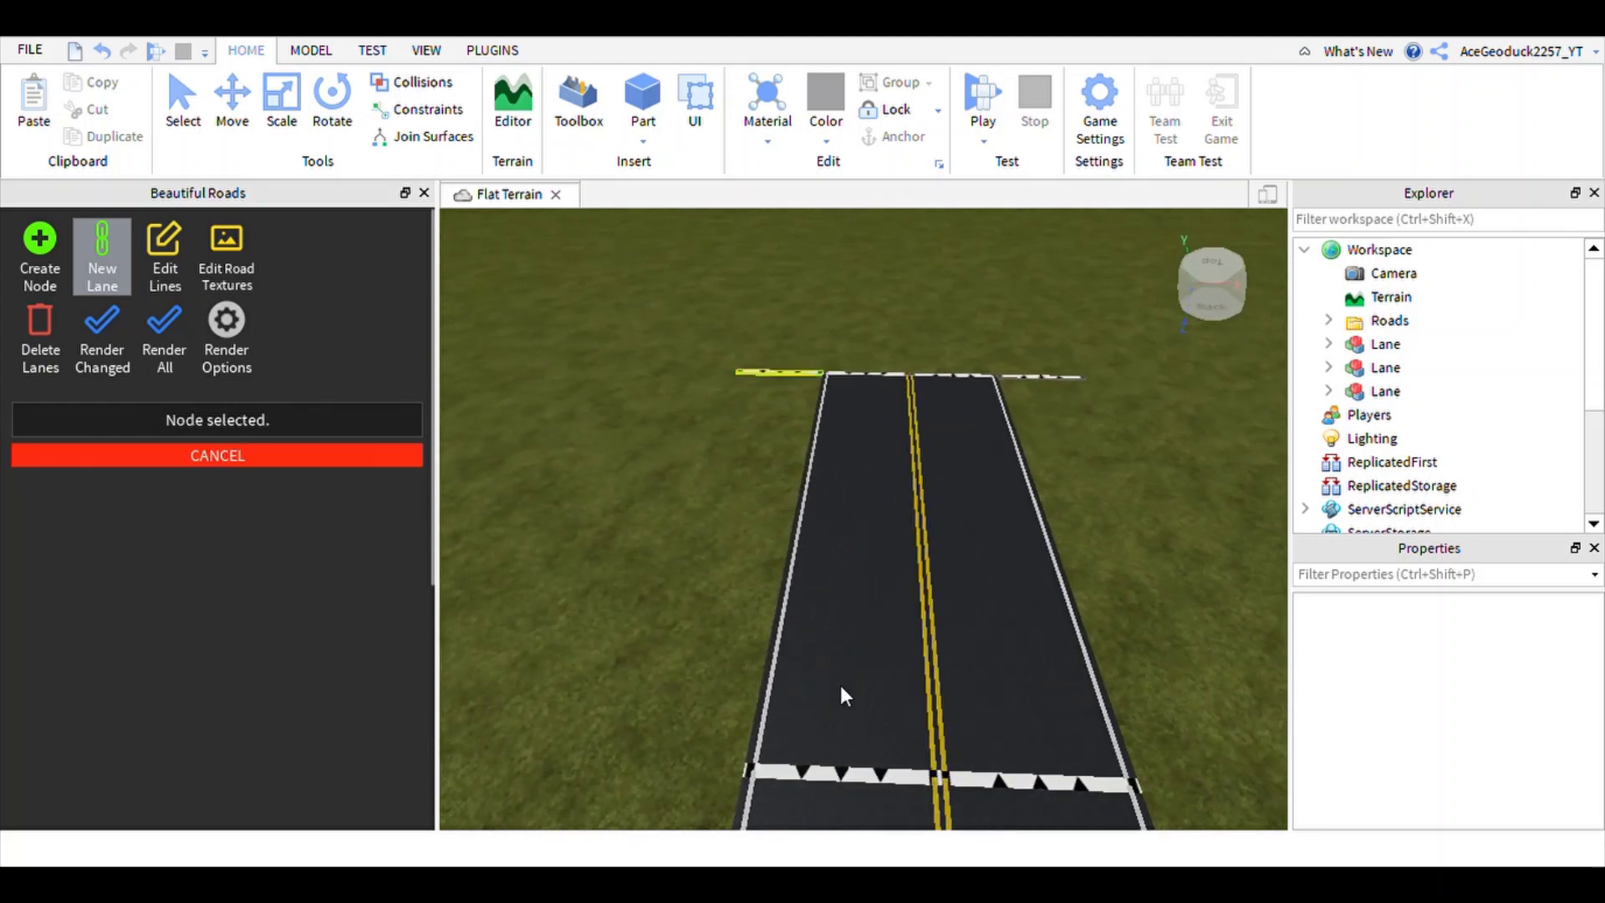
left_click(840, 774)
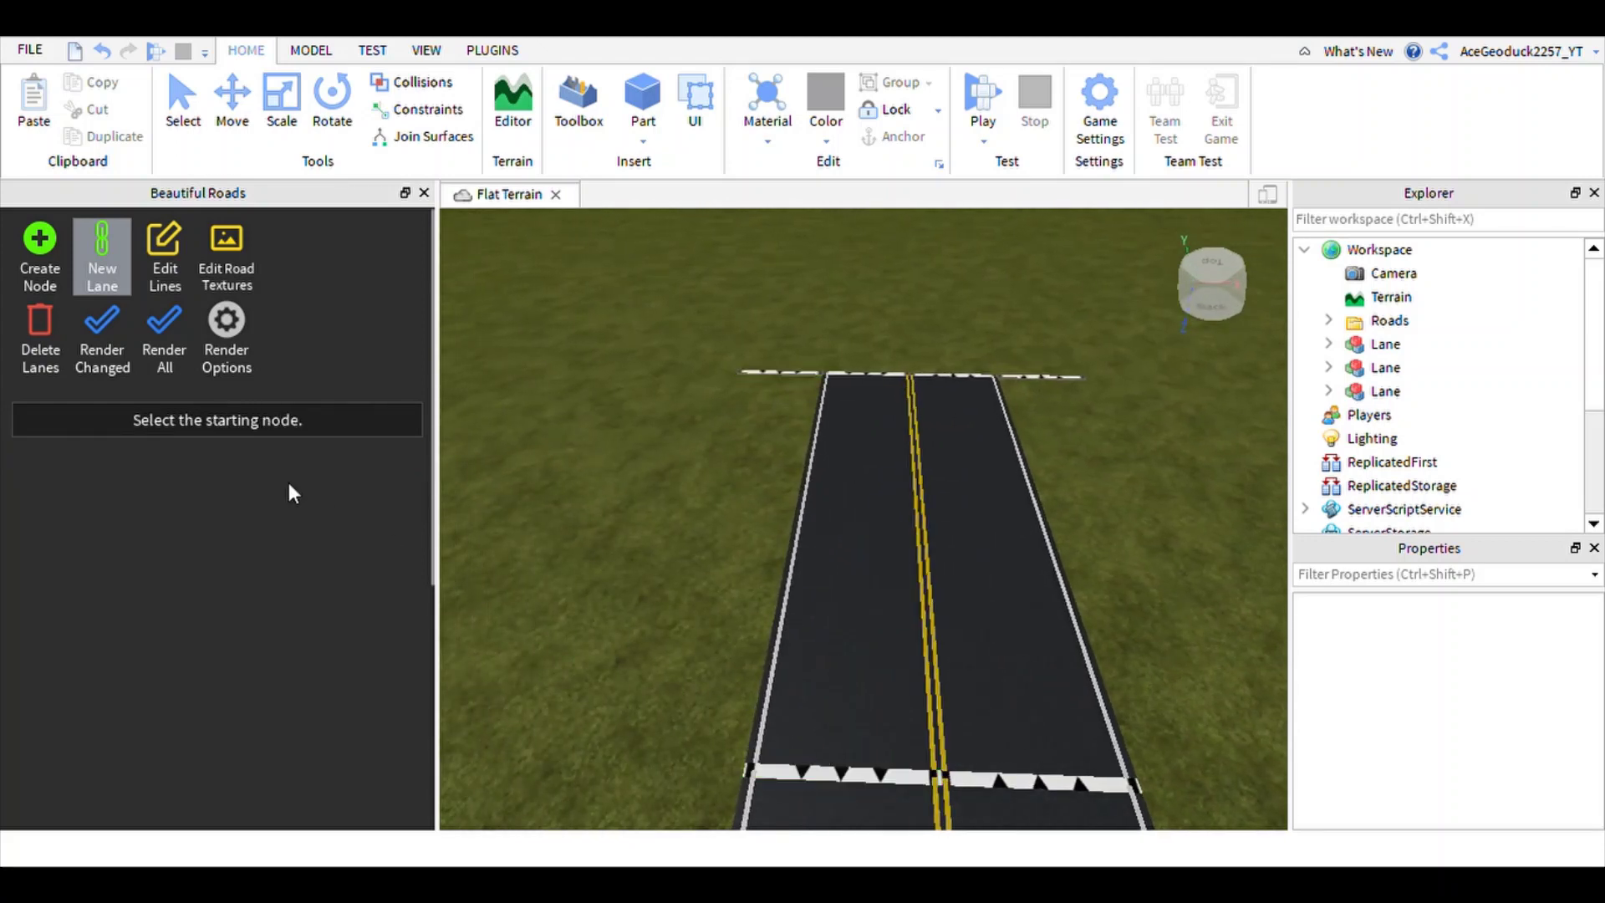
left_click(80, 333)
left_click(100, 269)
- Set the inner white line on the right side of the widening section to the Invisible preset and render it
right_click_drag(614, 432, 614, 432)
key("w")
key("d")
key("s")
right_click_drag(850, 474, 865, 472)
key("w")
right_click_drag(951, 544, 951, 543)
left_click(164, 251)
left_click(969, 552)
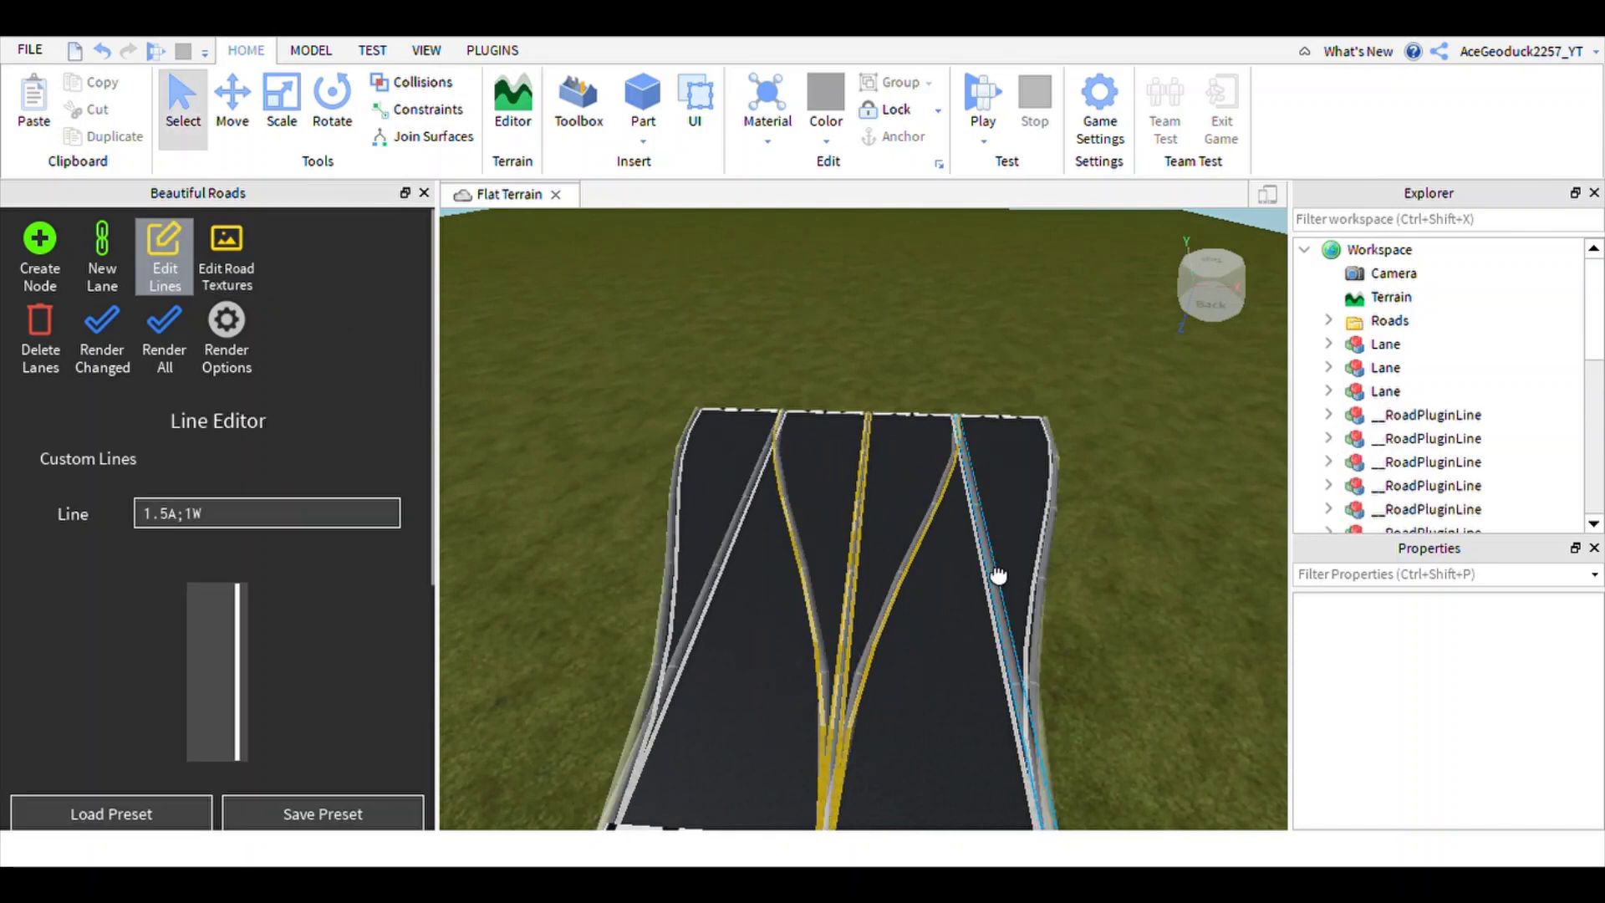
scroll(164, 443, "down", 3)
left_click(164, 443)
left_click(170, 458)
scroll(133, 443, "up", 3)
left_click(99, 367)
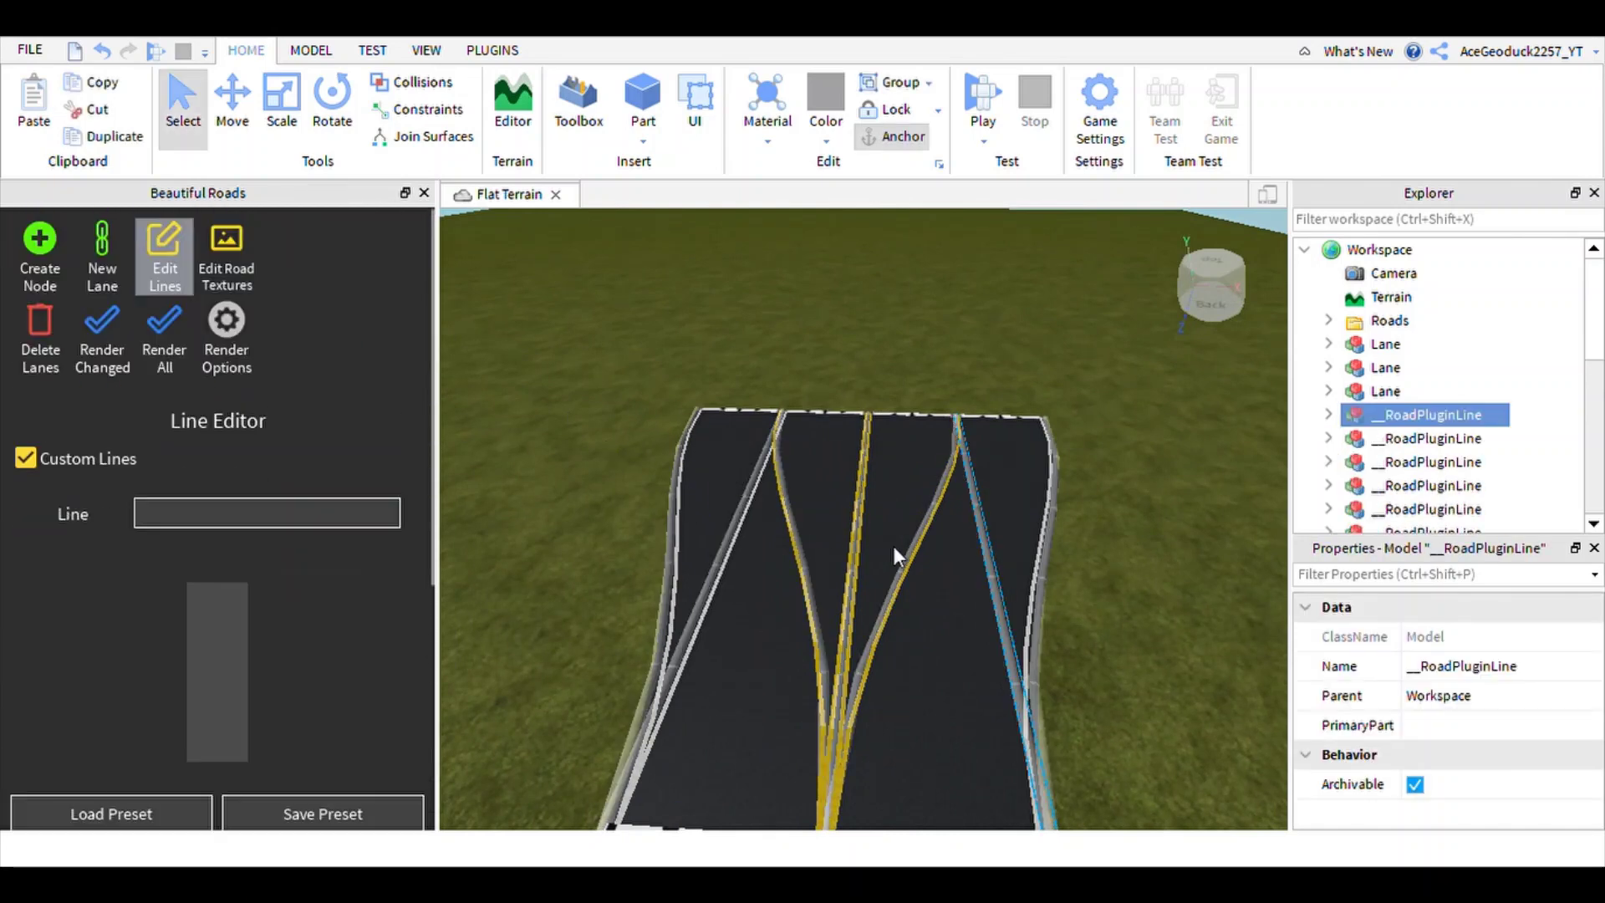
- Set both curved yellow lines beside the centre line of the widening section to the Invisible preset
left_click(895, 547)
scroll(118, 501, "down", 3)
left_click(121, 432)
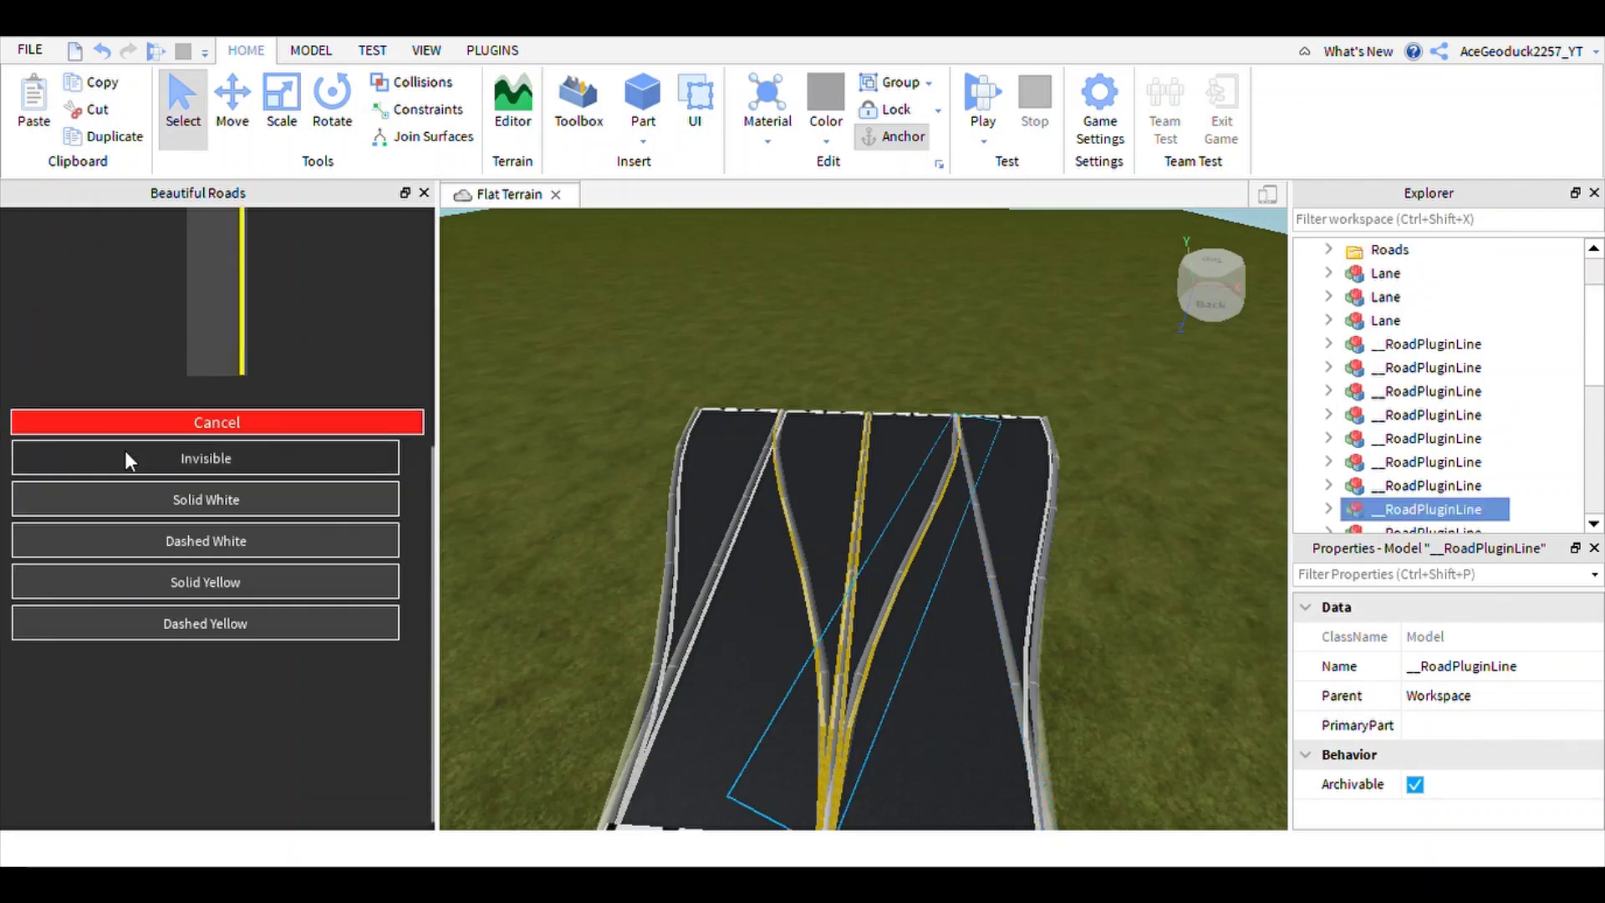
left_click(171, 458)
left_click(803, 533)
left_click(169, 433)
left_click(171, 456)
- Set the inner white line on the left side of the widening section to Invisible, and render the changed lines
left_click(585, 514)
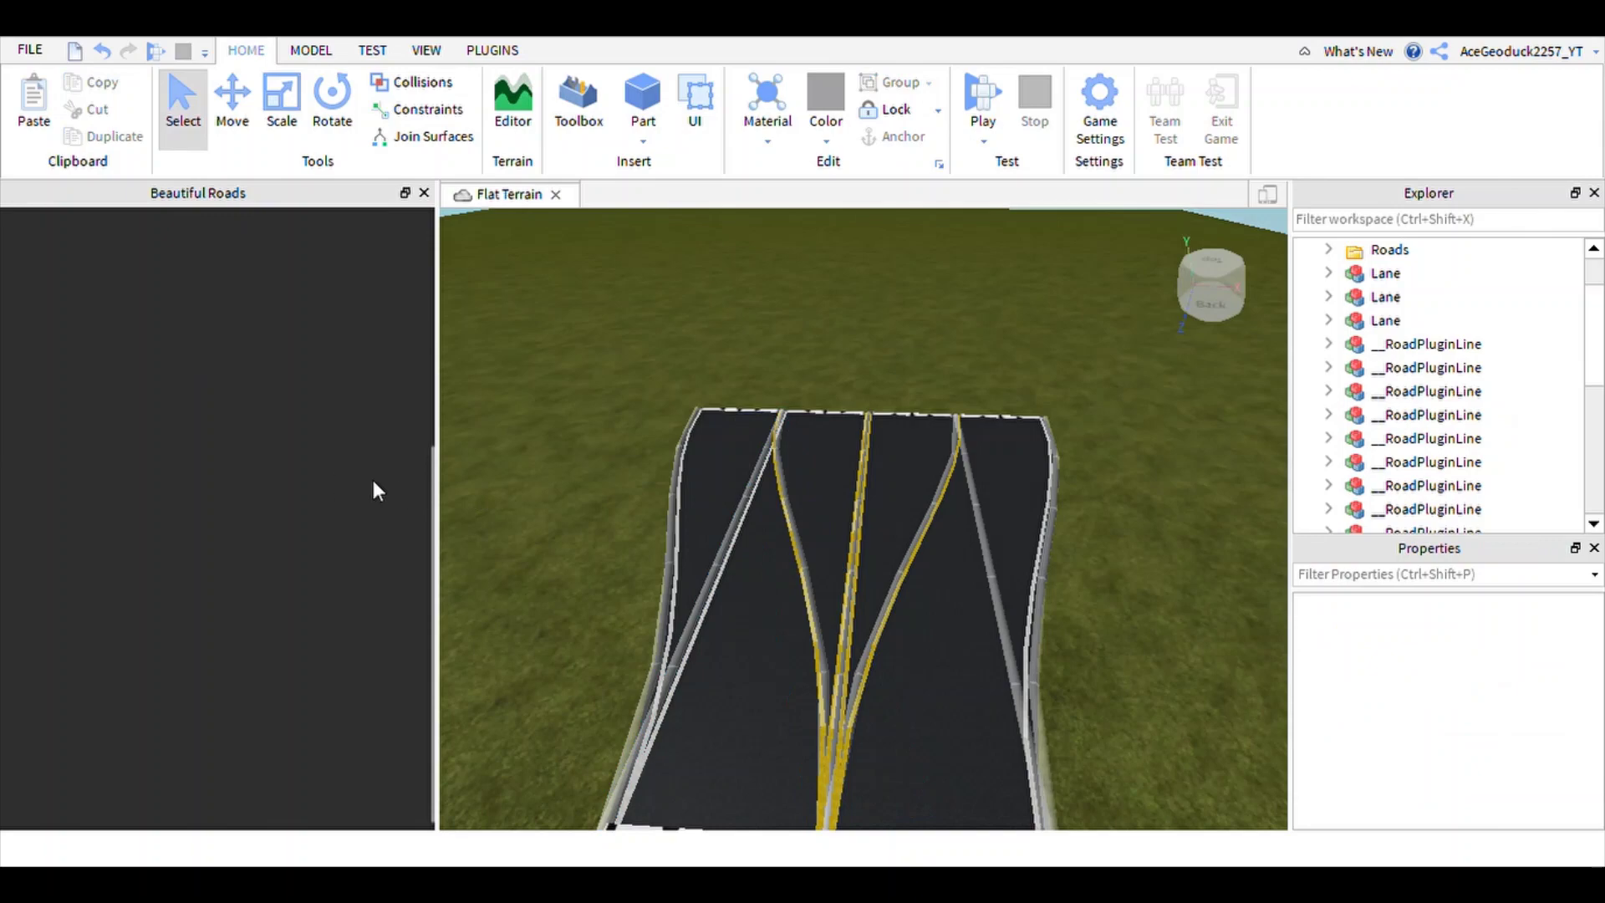
left_click(730, 520)
left_click(189, 440)
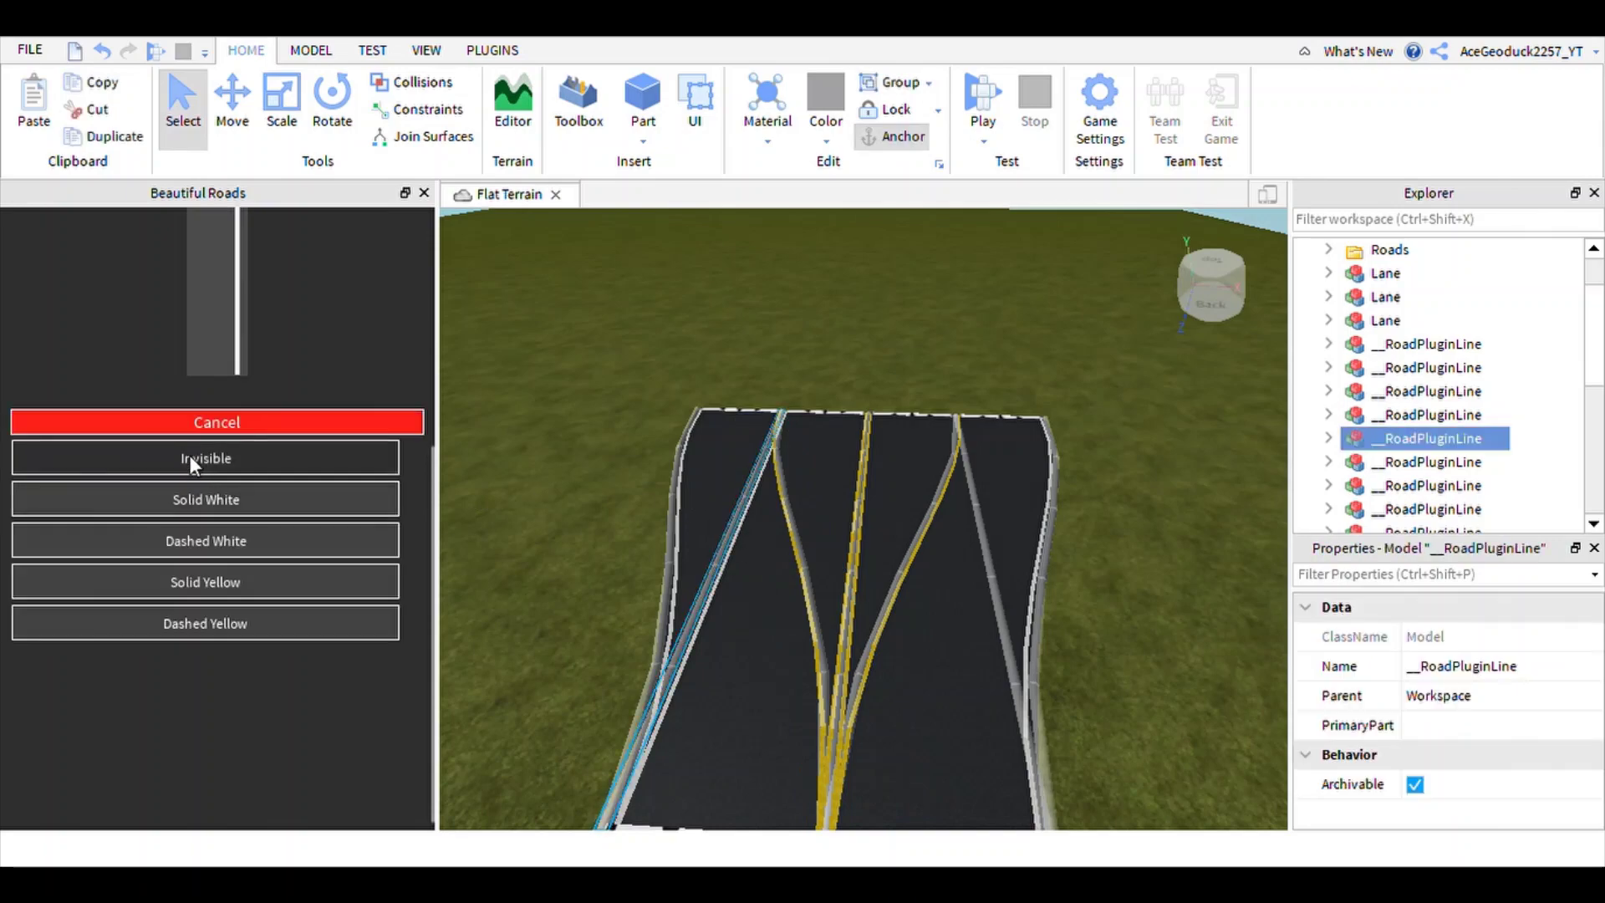
left_click(189, 454)
left_click(102, 363)
right_click_drag(1006, 524, 989, 507)
key("s")
key("d")
left_click(167, 266)
- Extend the road's end with another four-lane node moved farther away, and render the new segment
key("d")
key("w")
key("d")
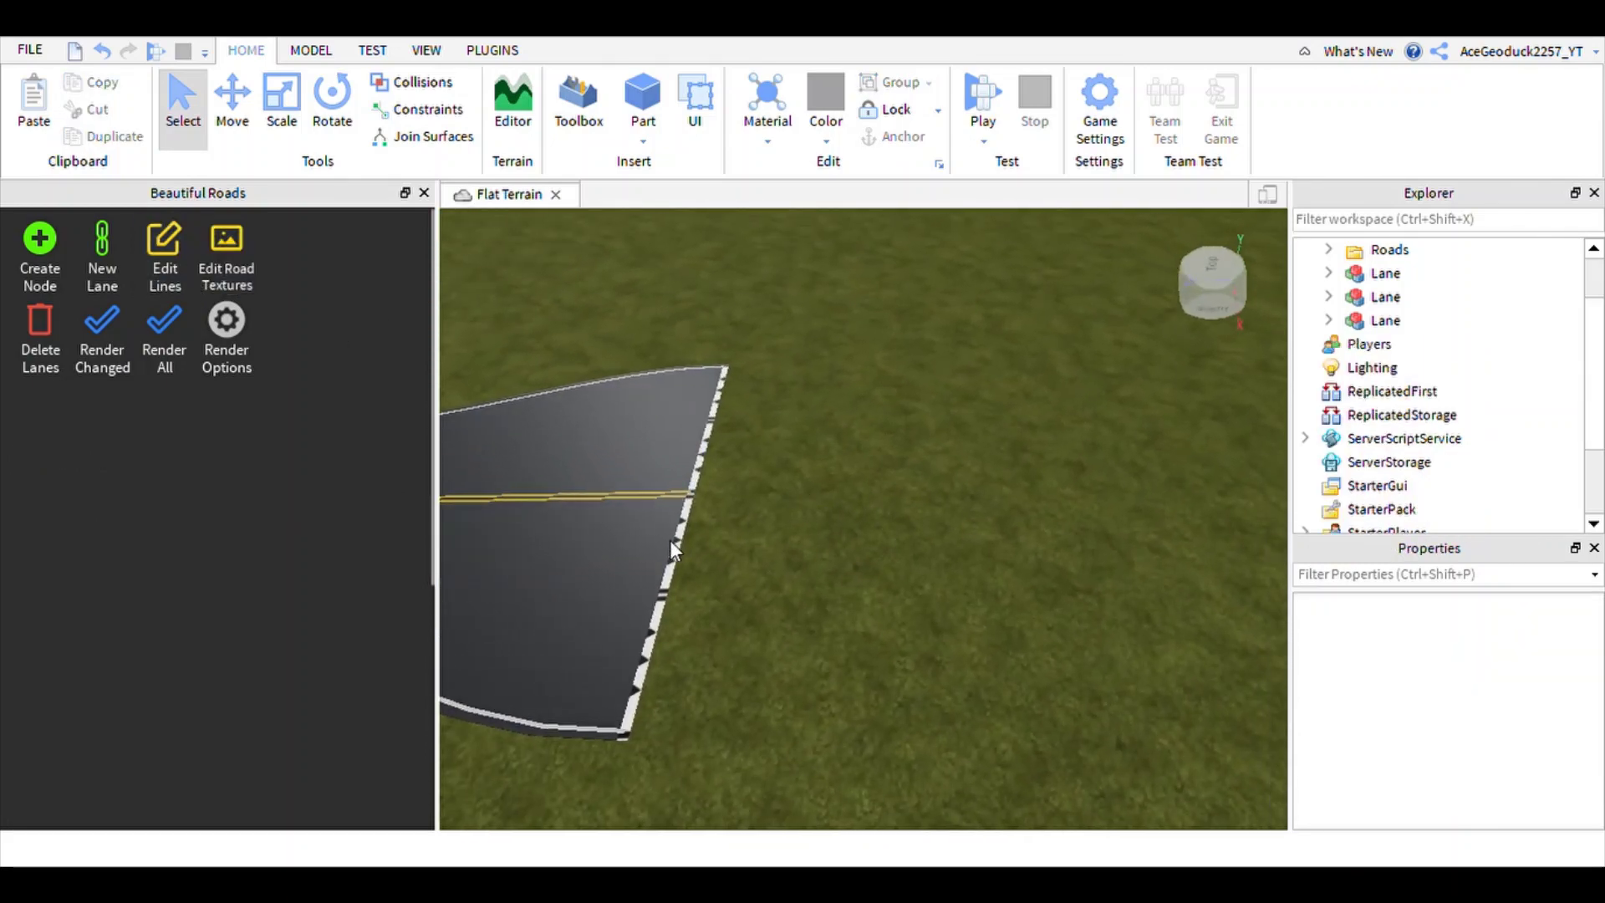
left_click(680, 528)
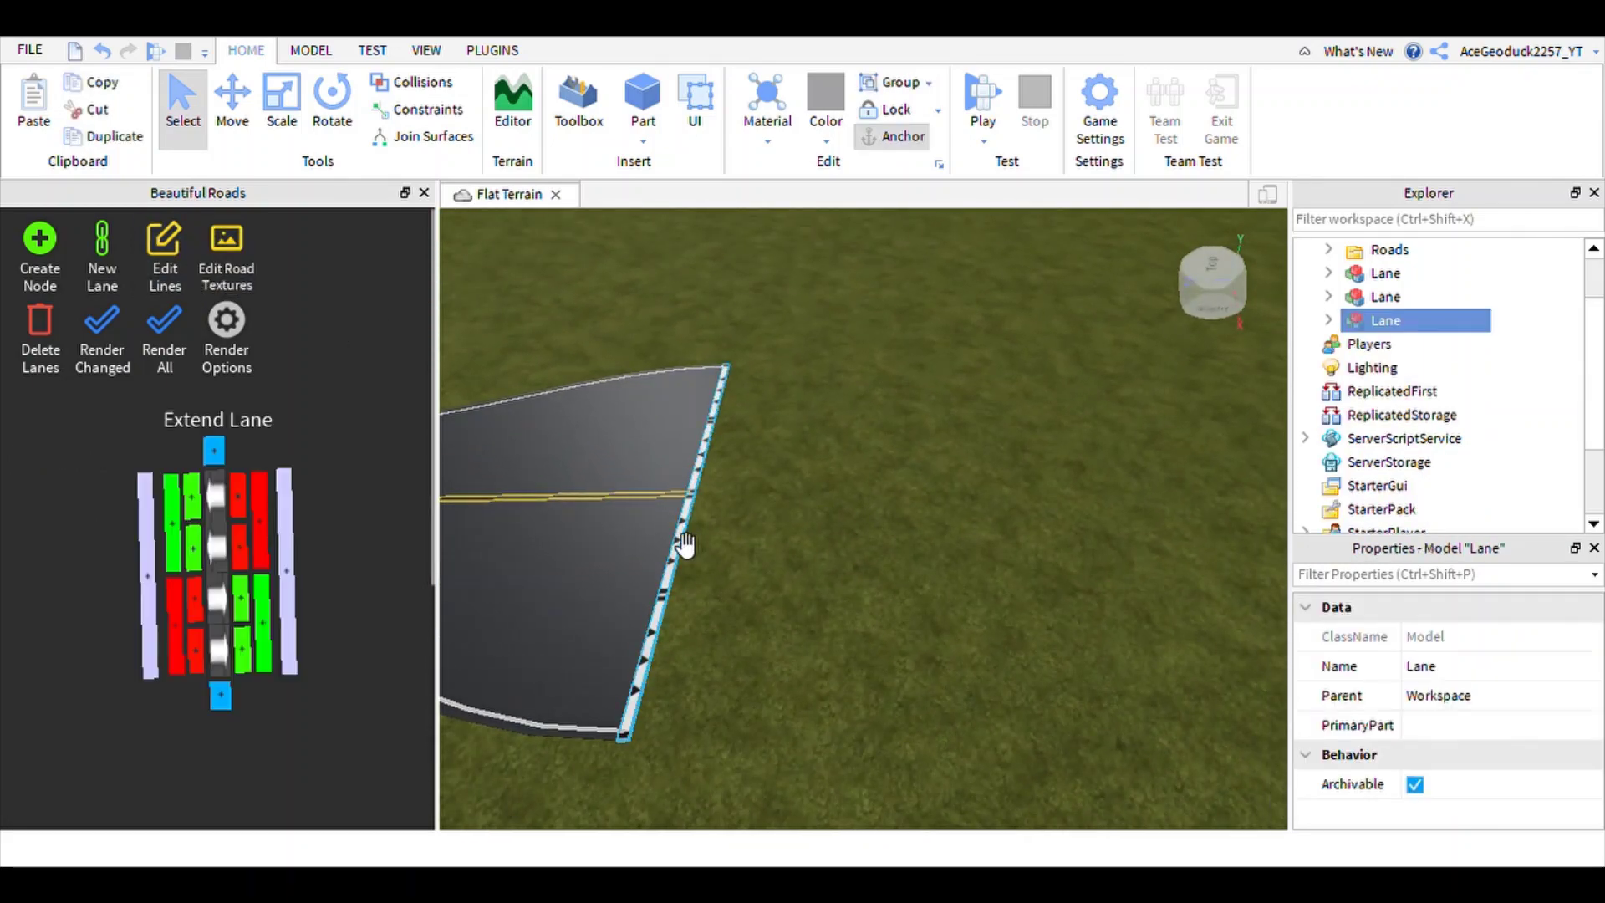
left_click(294, 572)
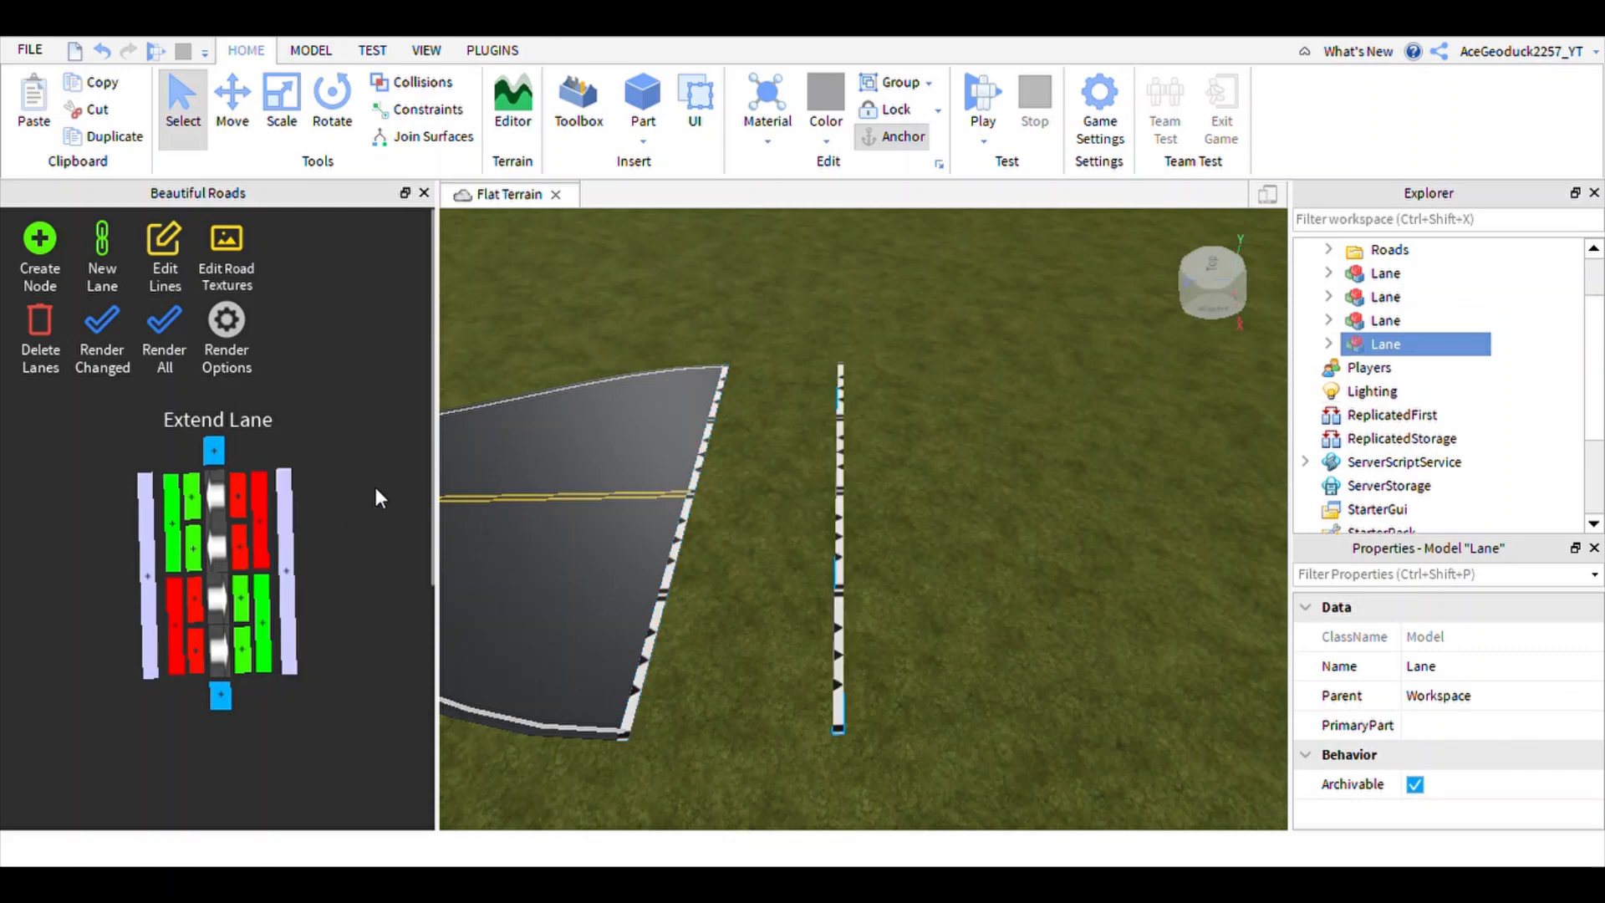
left_click(232, 117)
left_click_drag(811, 514, 1086, 501)
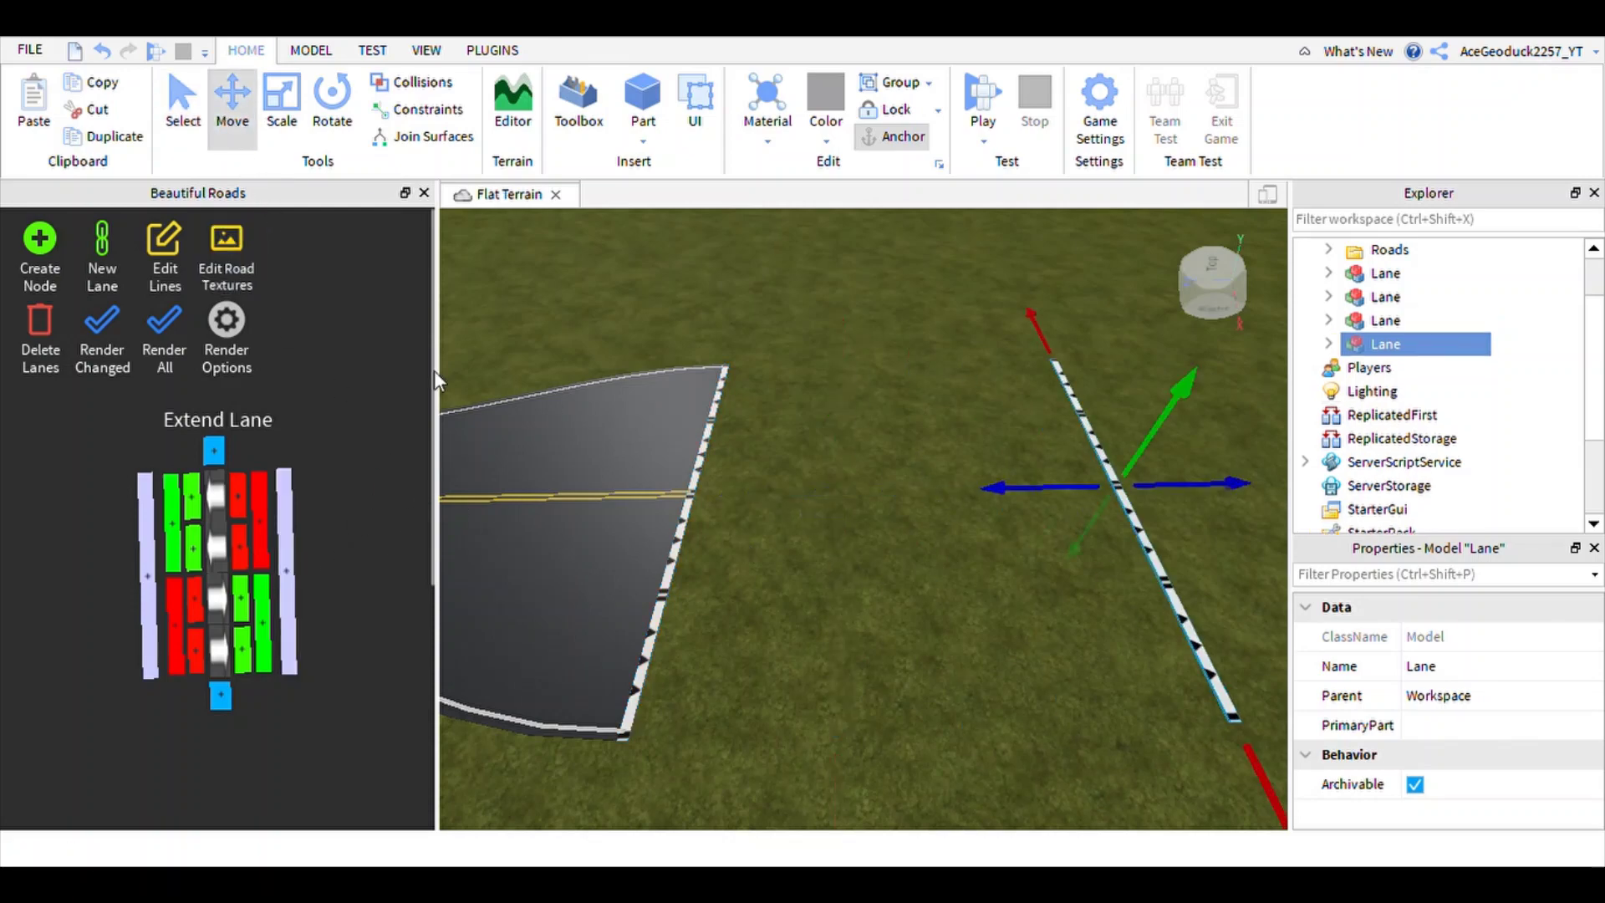
left_click(124, 352)
- Apply the Dashed White preset to the right lane divider of the straight four-lane segment and render it
right_click_drag(692, 366, 692, 368)
right_click_drag(886, 503, 886, 506)
scroll(999, 561, "up", 2)
right_click_drag(999, 562, 1000, 563)
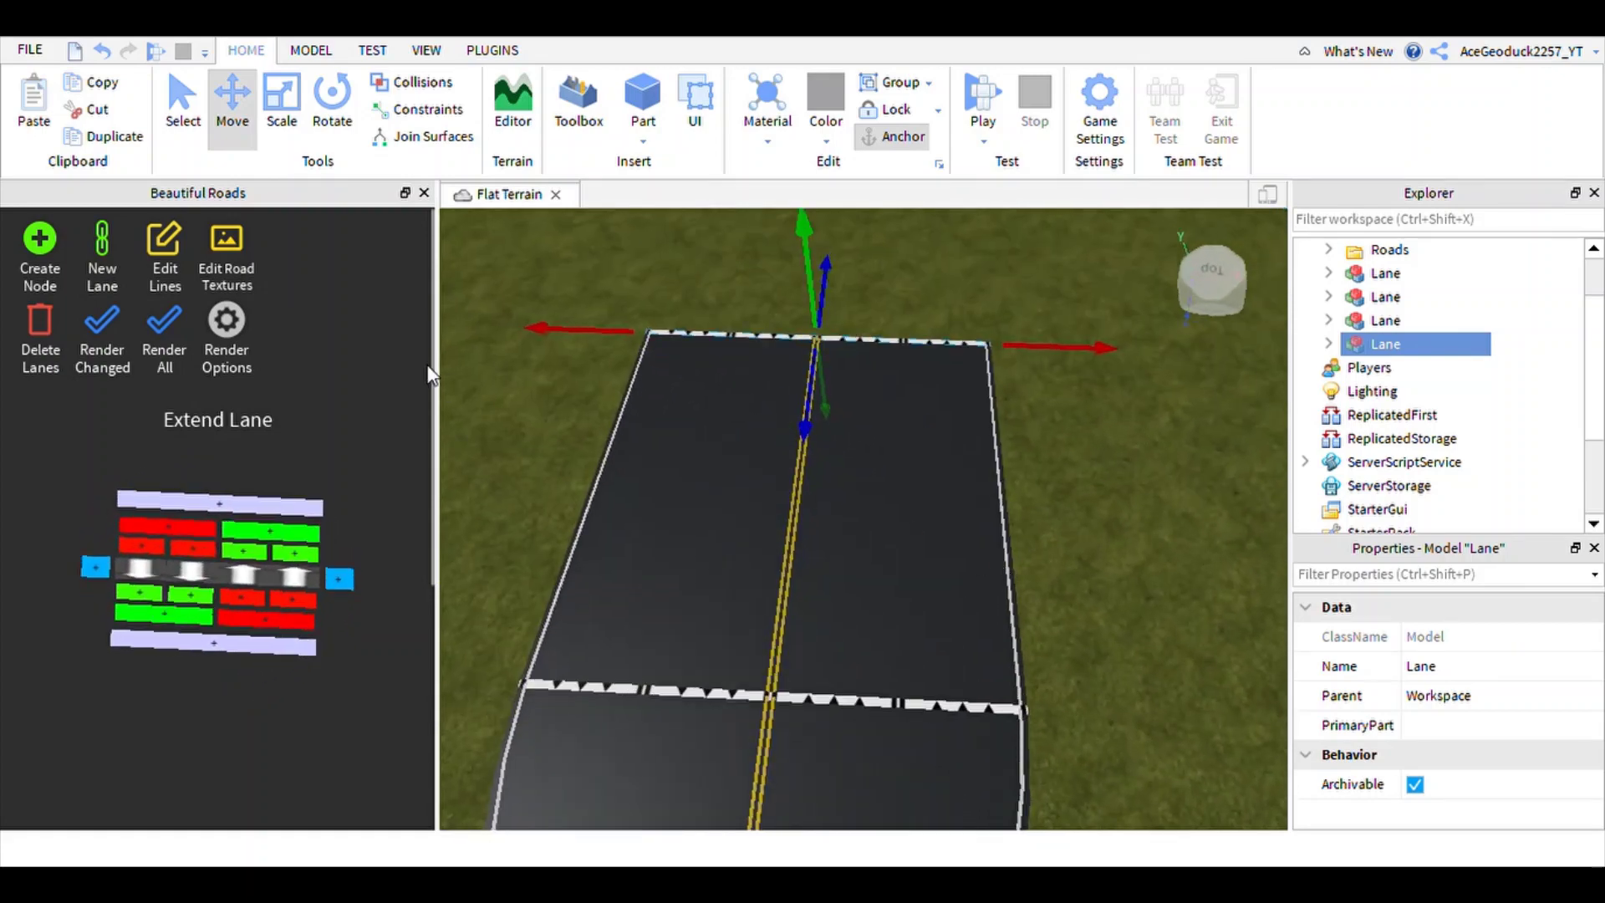
left_click(180, 262)
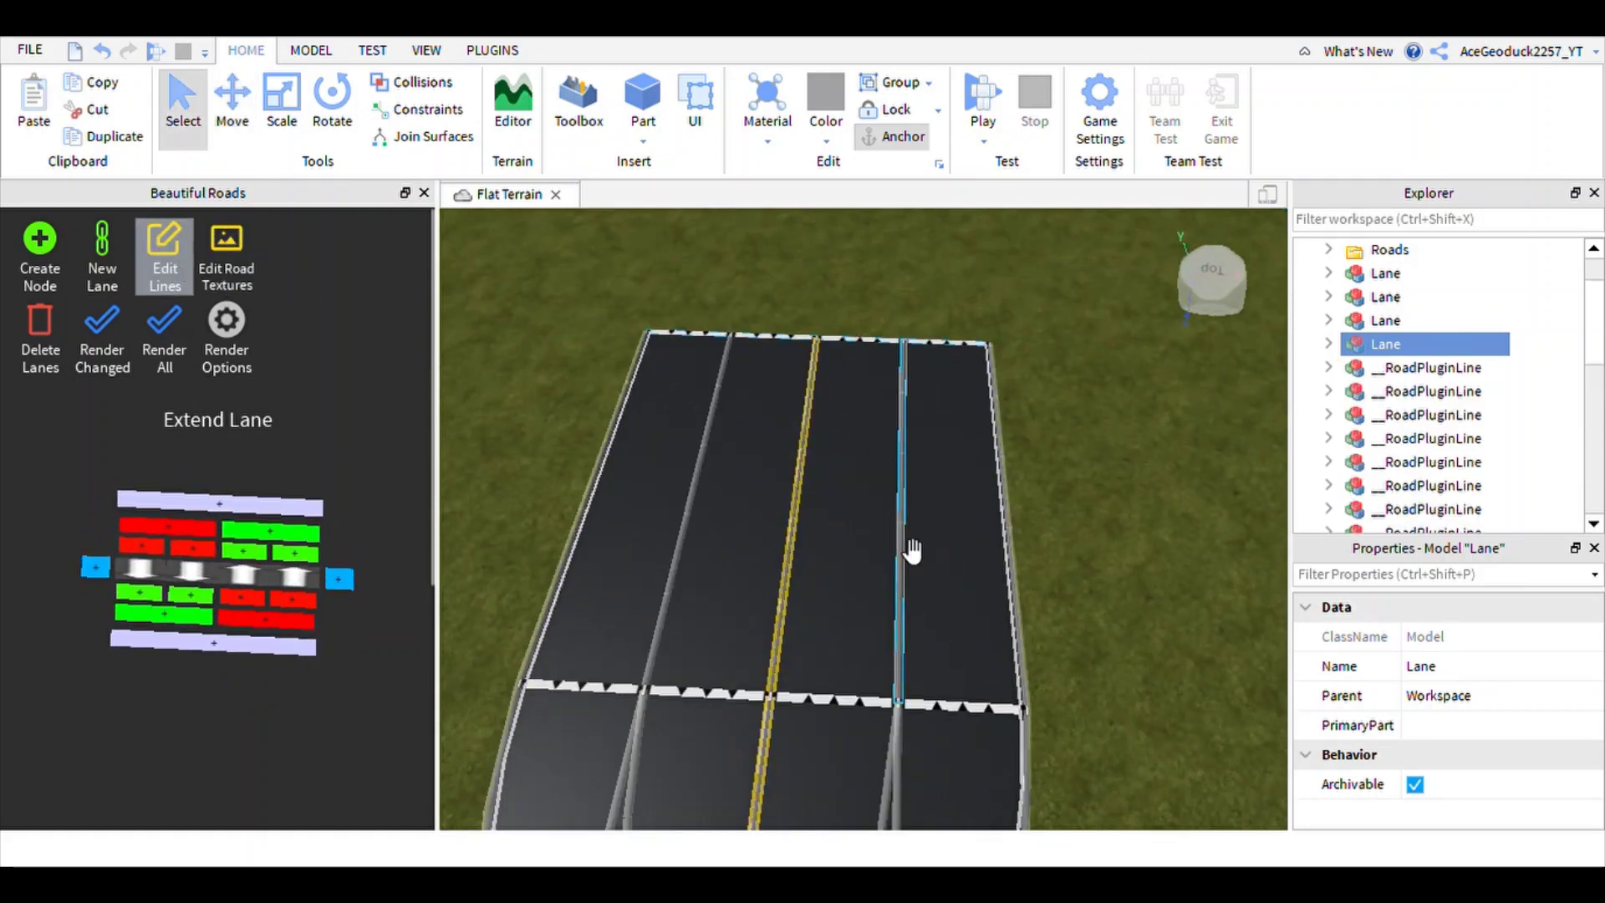
left_click(896, 545)
scroll(376, 523, "down", 3)
left_click(171, 461)
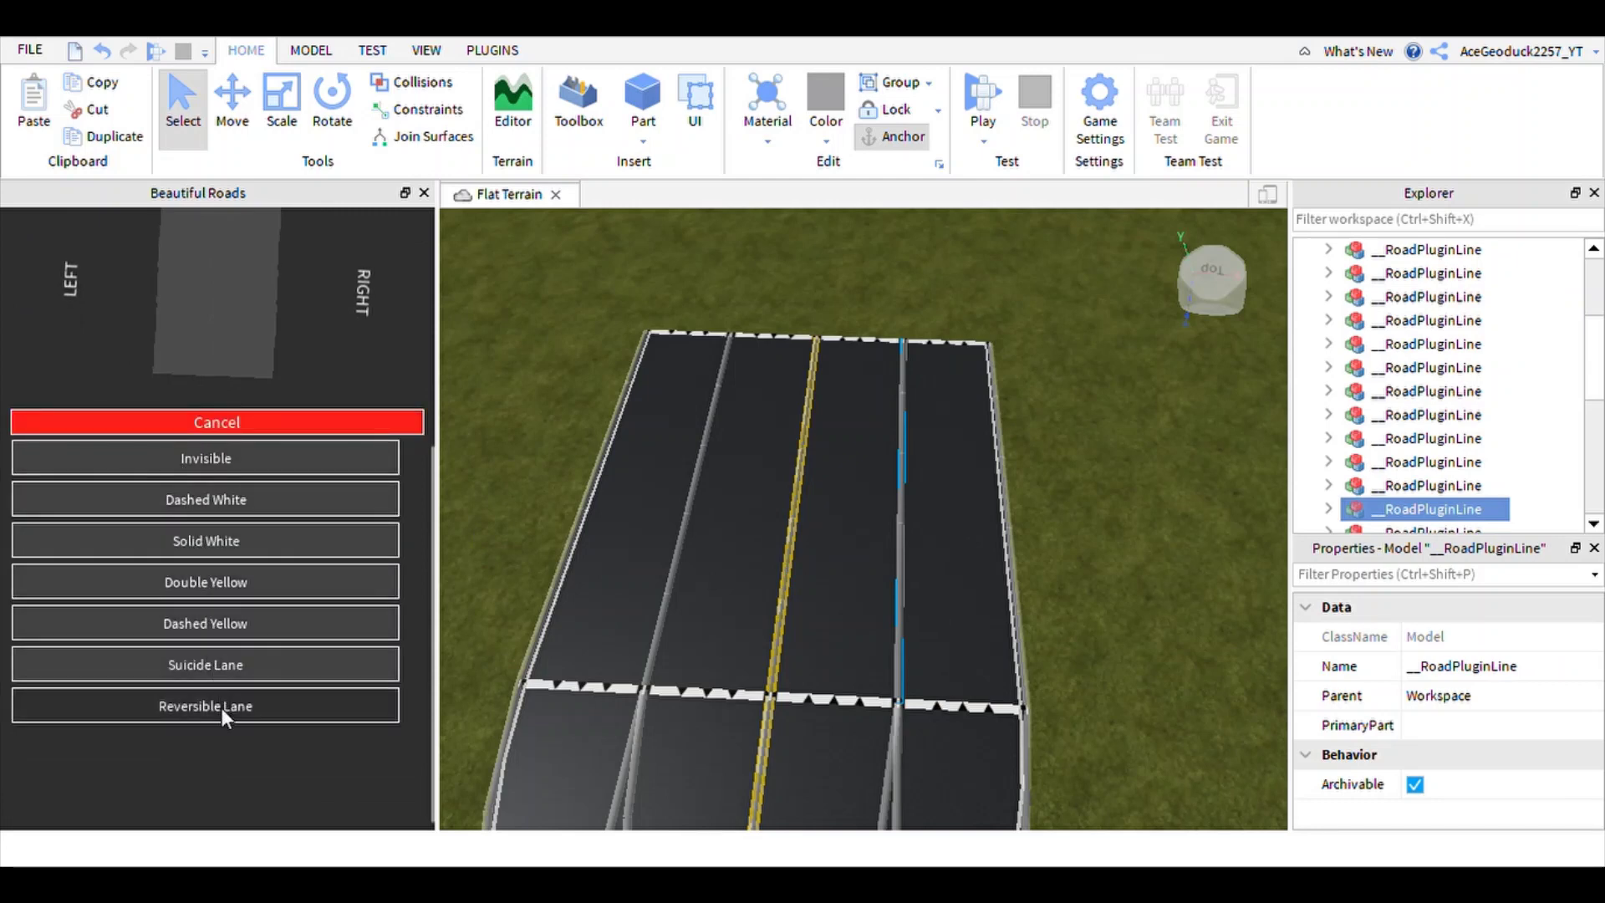
left_click(211, 503)
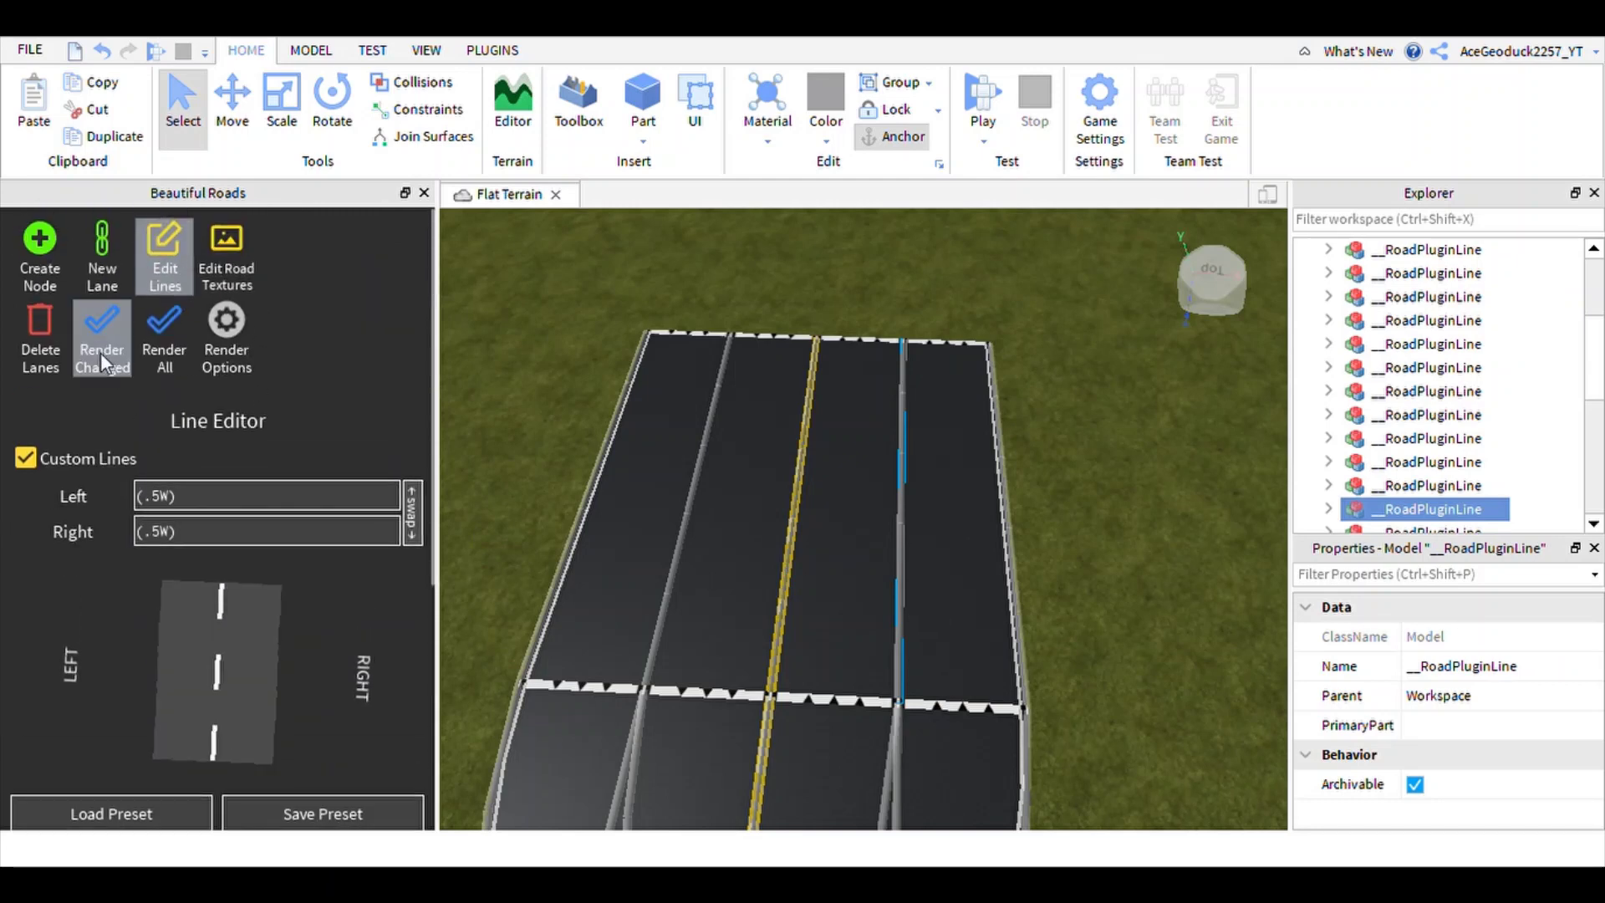
left_click(129, 355)
- Apply the Dashed White preset to the left lane divider of the straight four-lane segment and render it
left_click(702, 461)
scroll(212, 467, "down", 3)
left_click(152, 436)
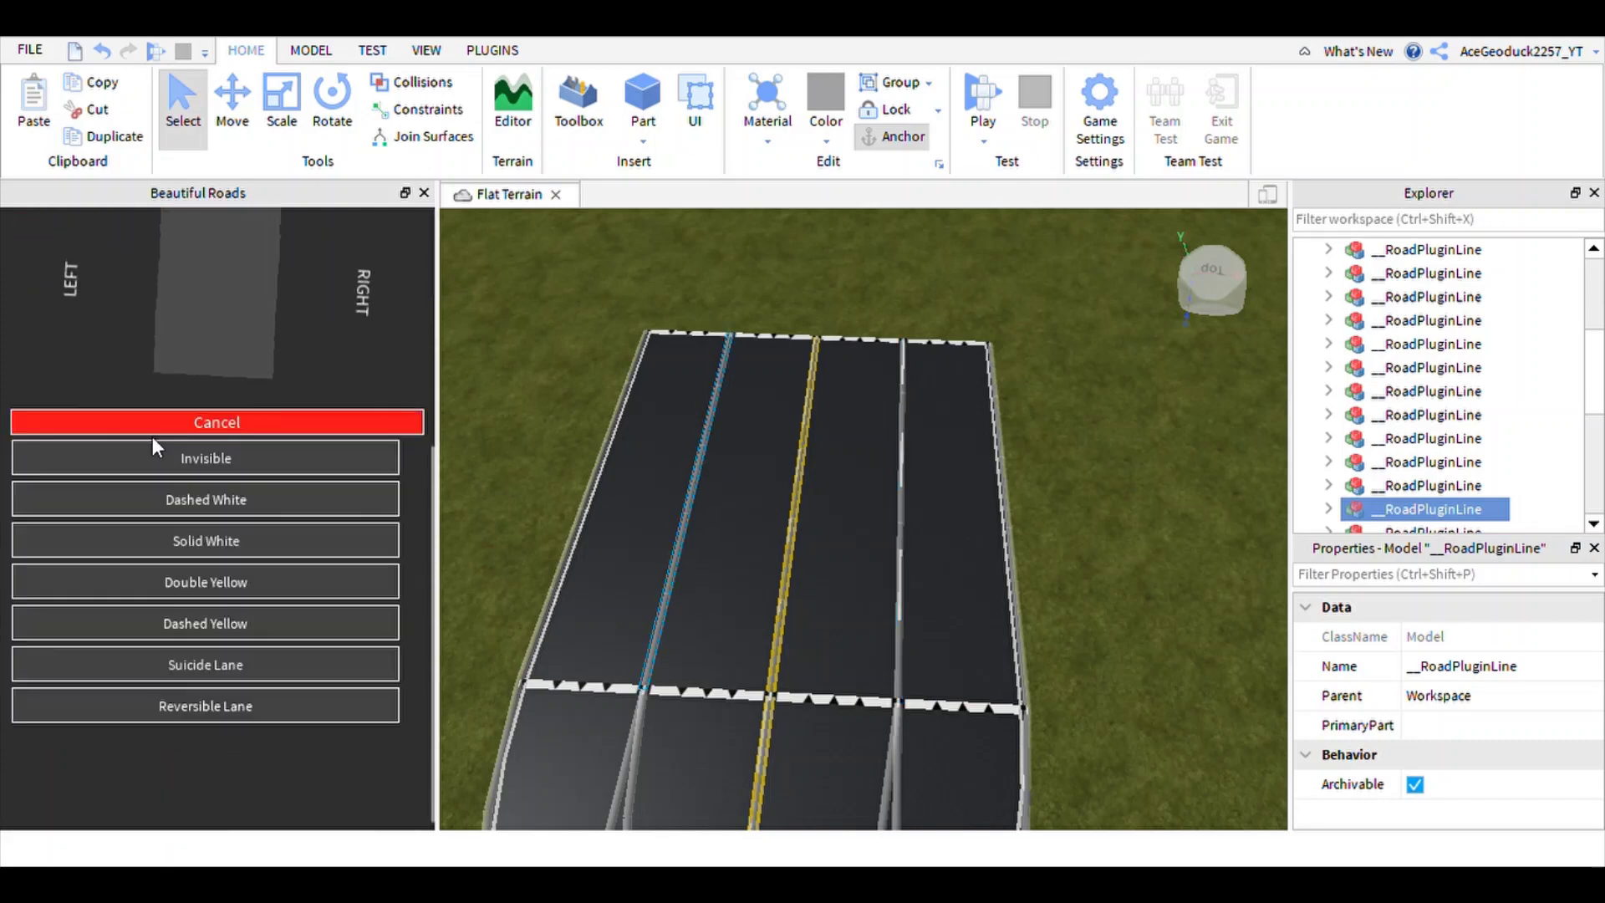
left_click(158, 504)
scroll(92, 373, "up", 3)
left_click(92, 373)
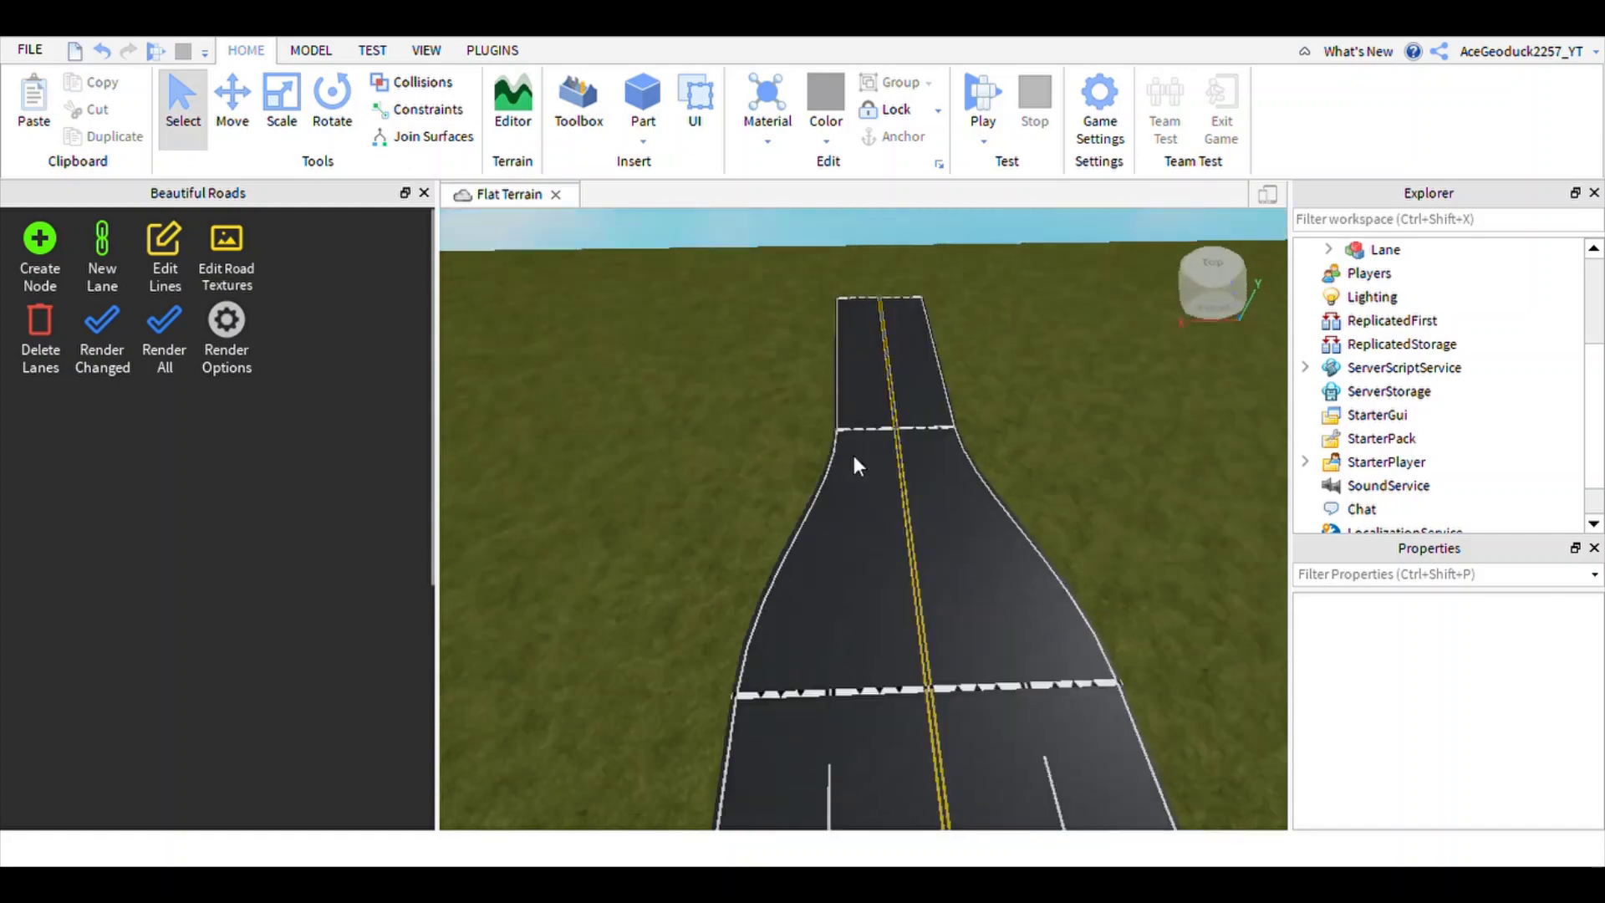
- Add another four-lane node to the wide end of the road, move it farther out, and render the changed segment
key("s")
right_click_drag(854, 455, 1039, 587)
scroll(1039, 588, "up", 6)
scroll(771, 553, "up", 3)
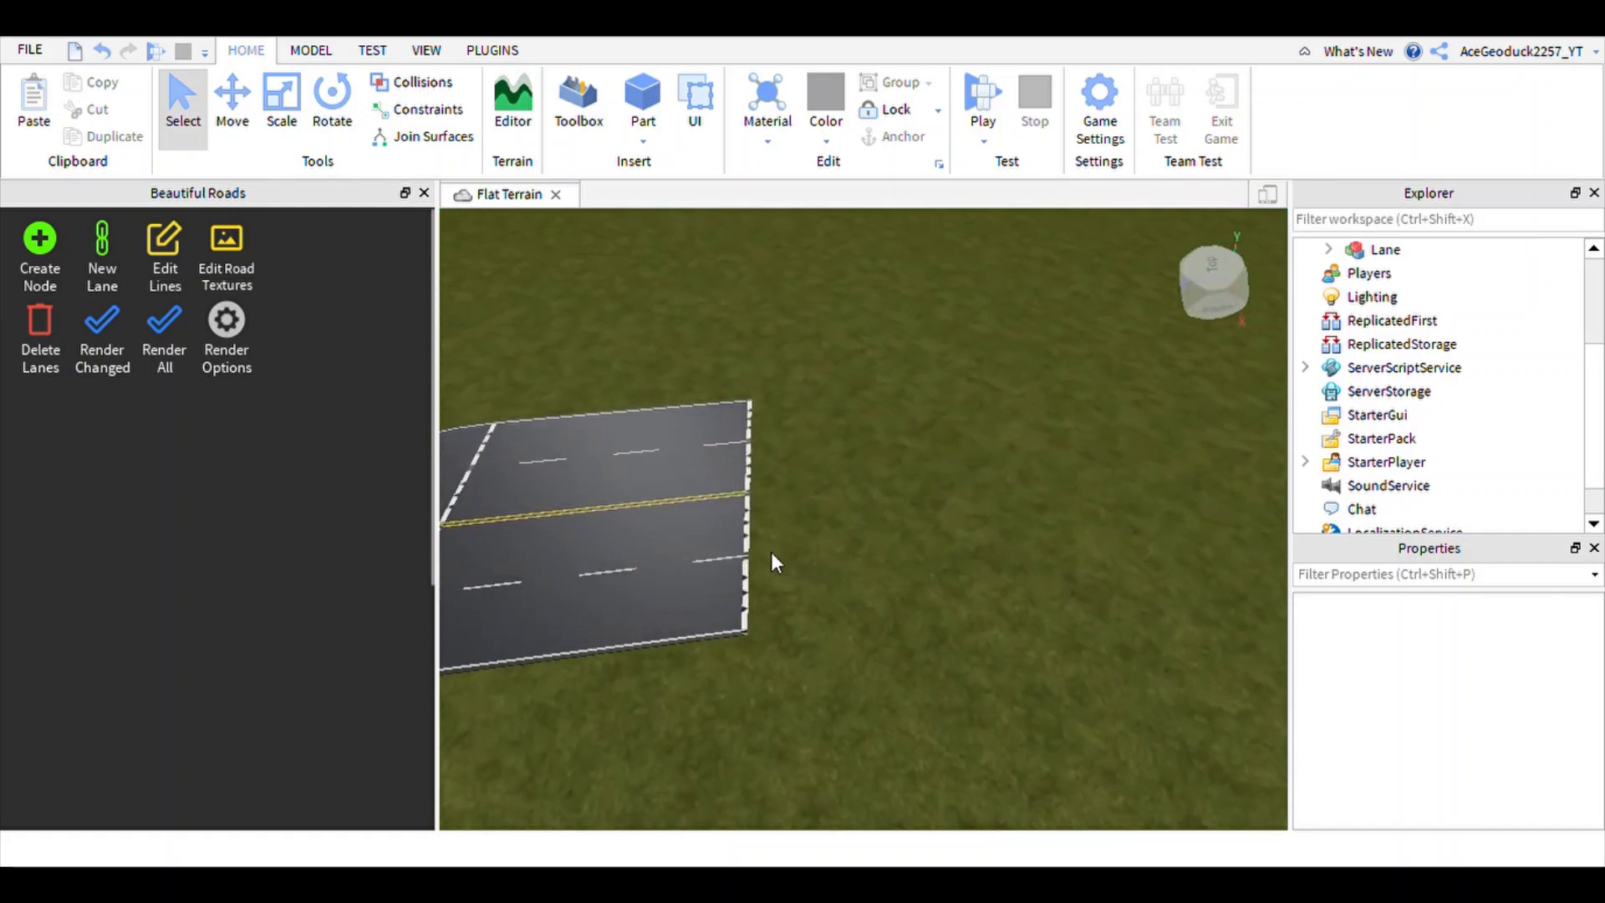
left_click(742, 545)
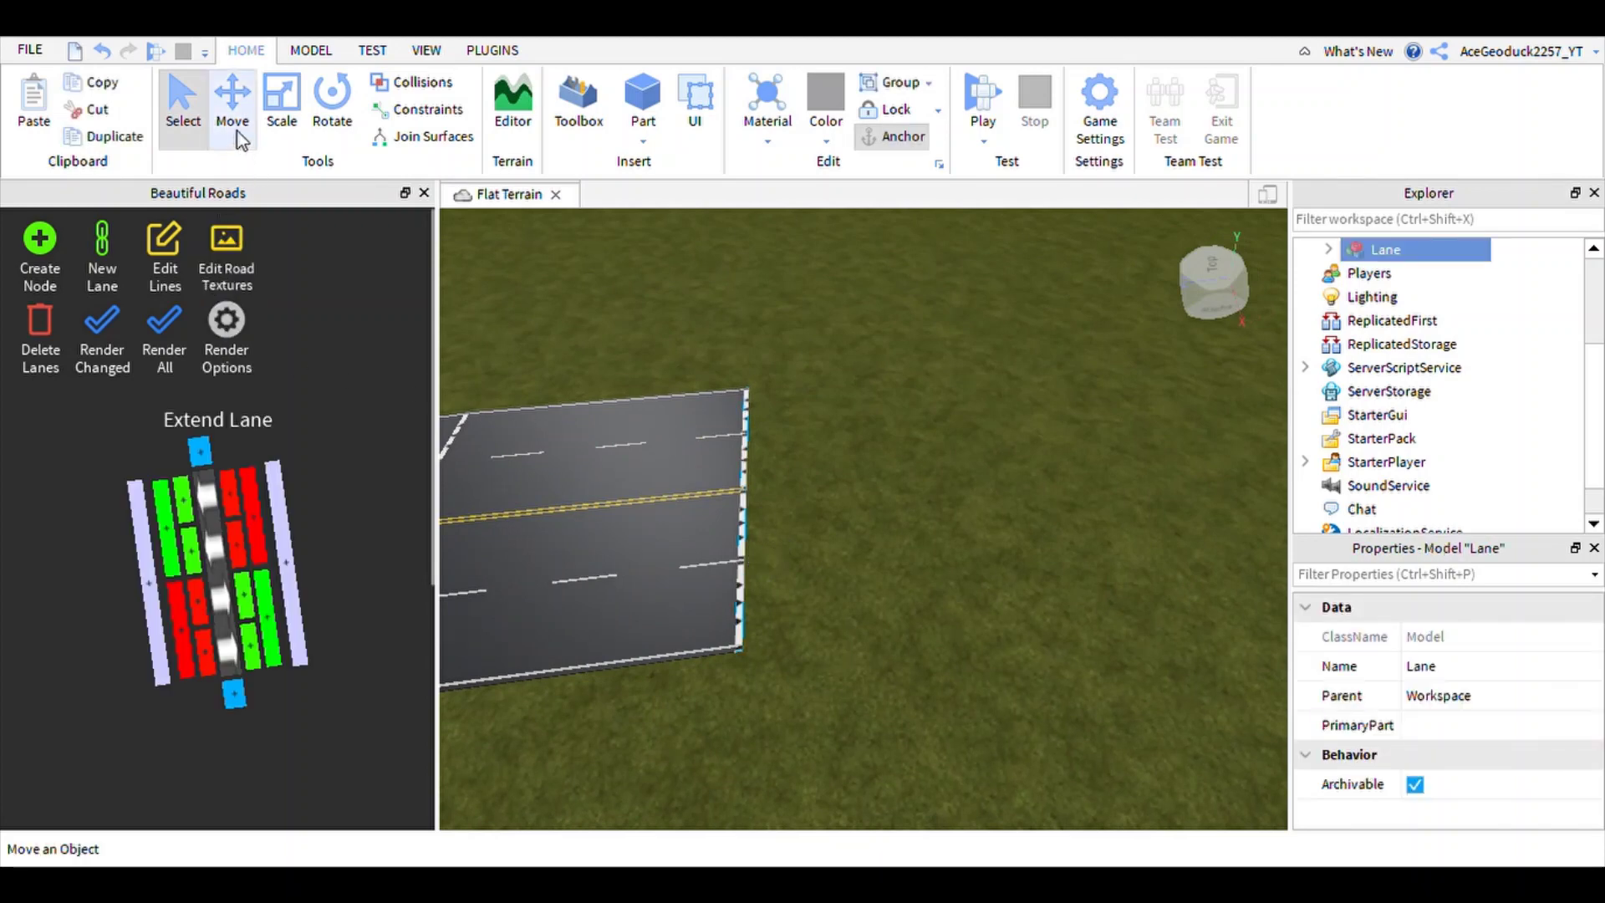
left_click(289, 602)
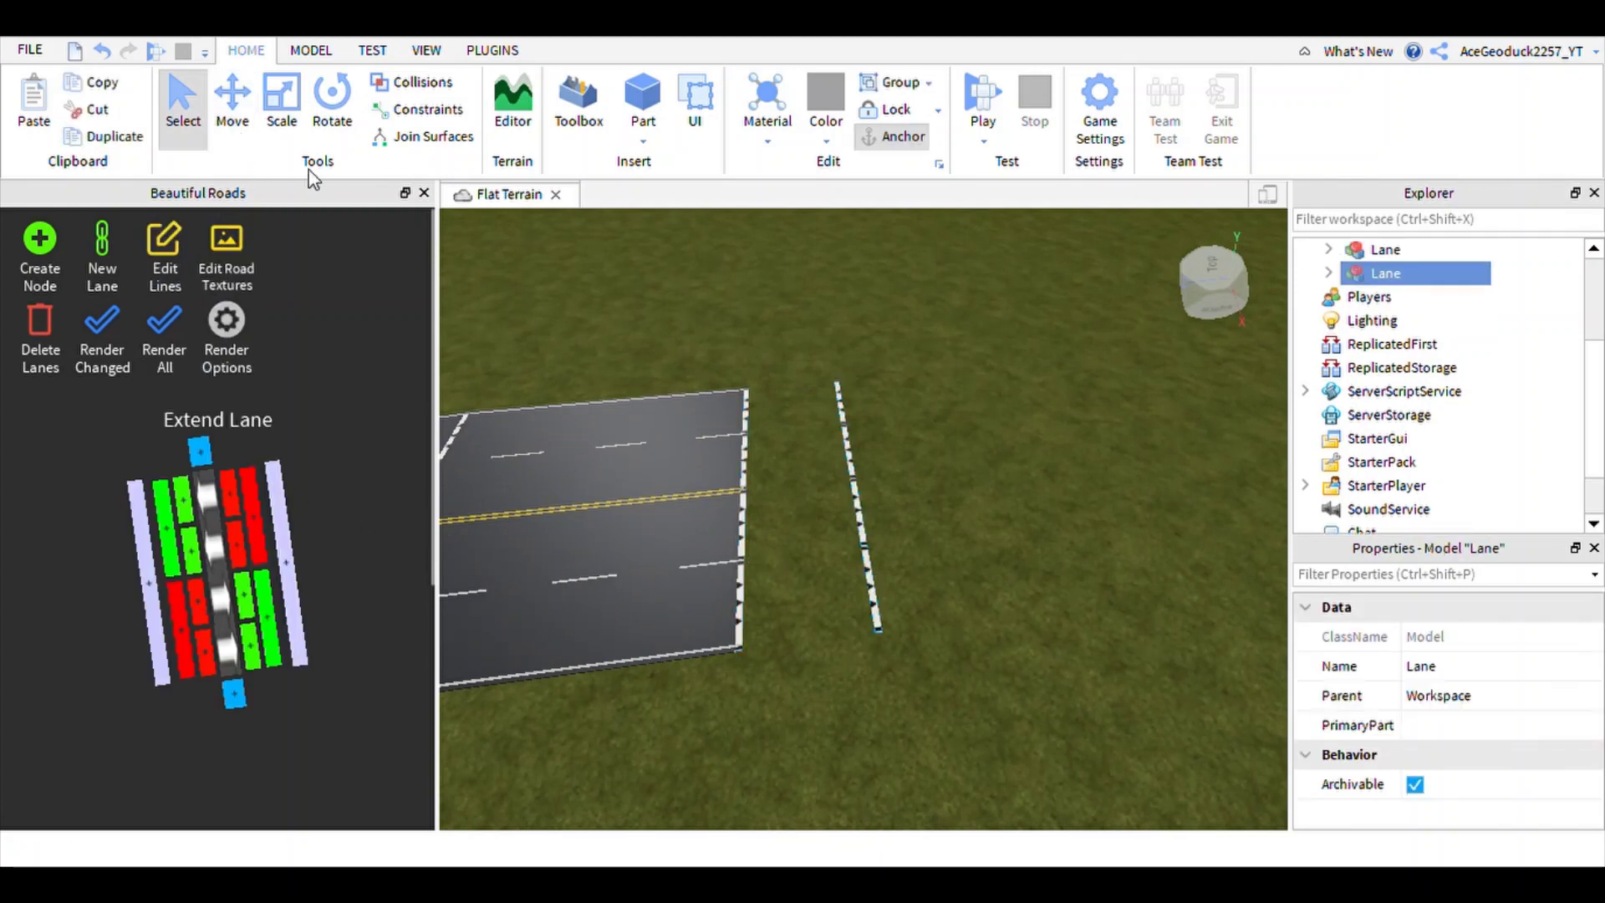
left_click(234, 116)
left_click_drag(790, 494, 1079, 489)
left_click(102, 338)
- Extend the narrow end of the road with another two-lane node, move it farther out, and render the changed segment
right_click_drag(641, 338, 707, 387)
key("s")
key("a")
key("s")
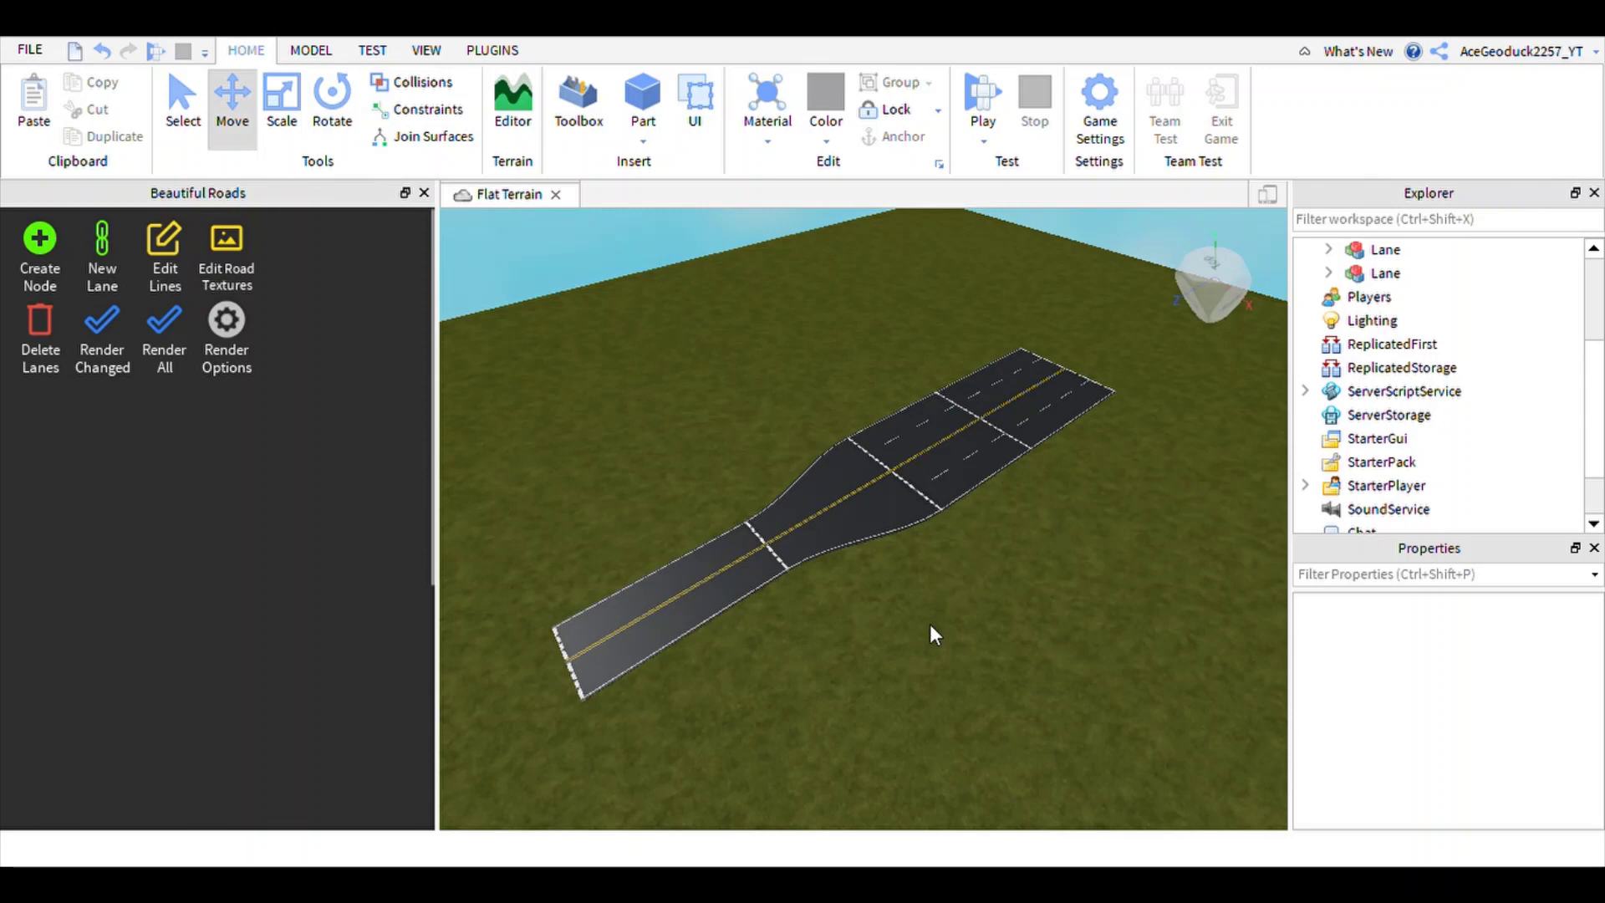
right_click_drag(929, 623, 930, 583)
key("w")
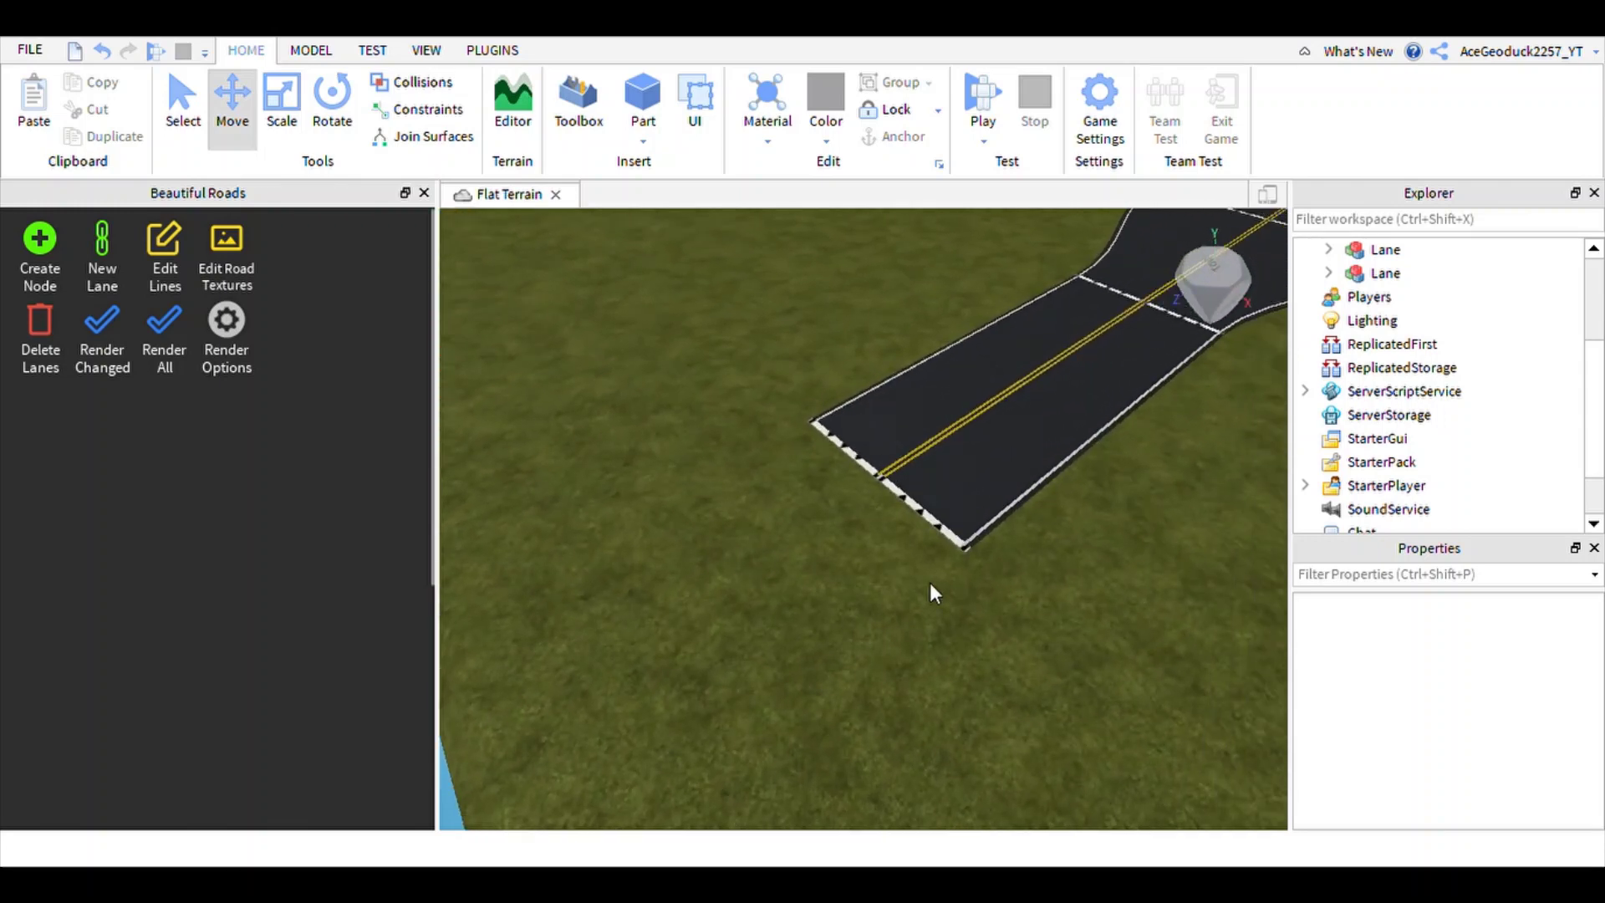
left_click(950, 543)
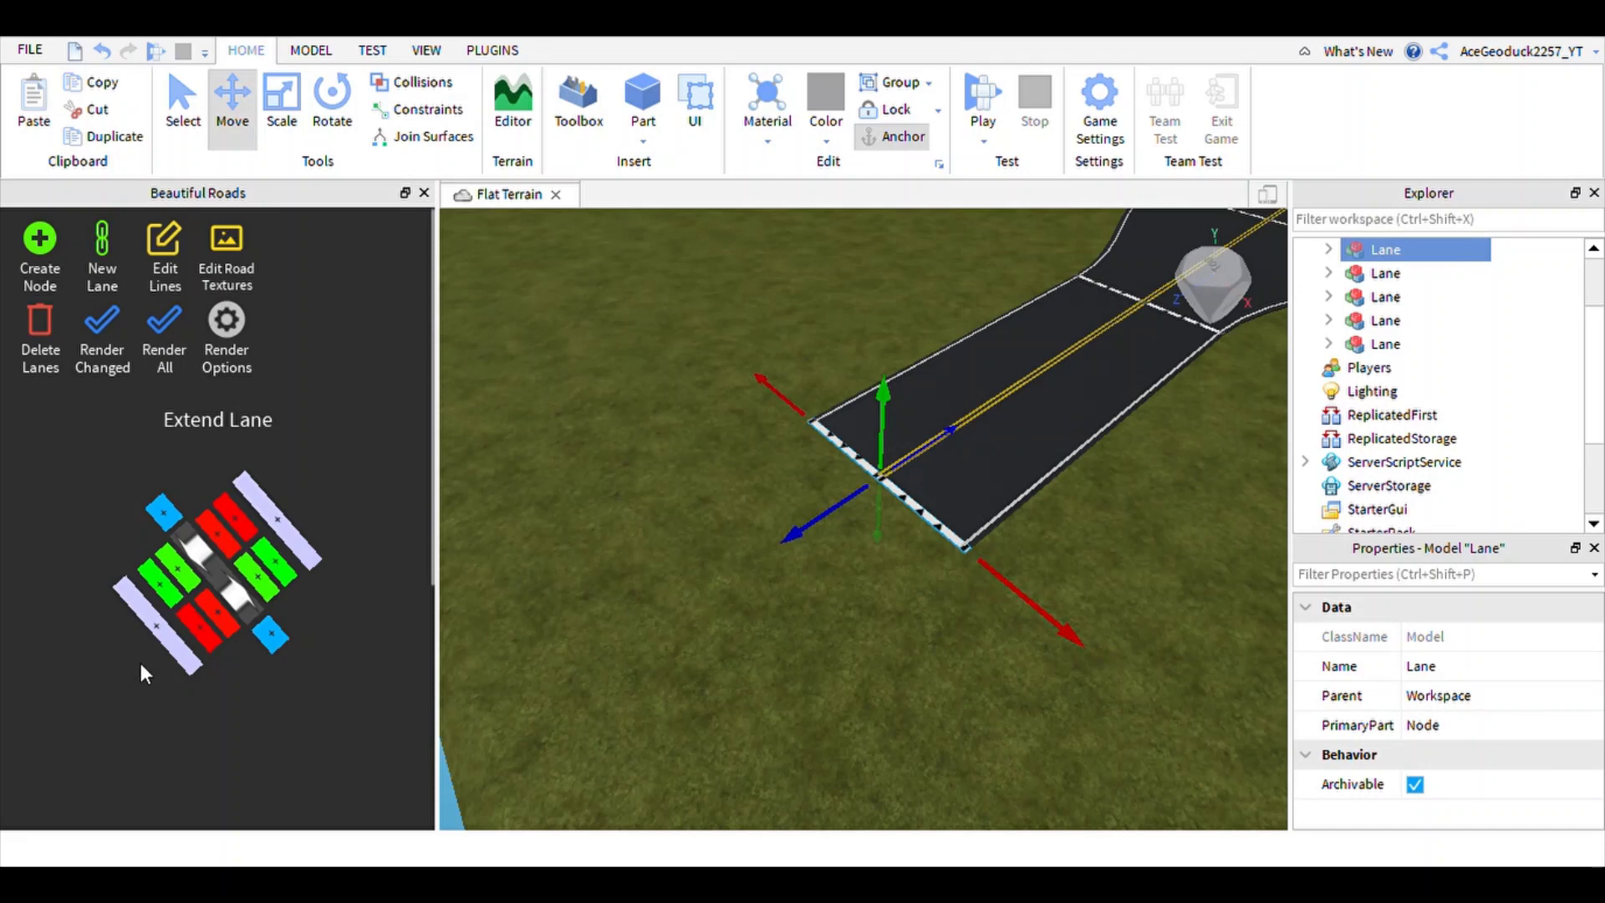
left_click(126, 585)
left_click_drag(688, 623, 615, 713)
left_click(102, 320)
- Move the two-lane node where the widening begins back along the road to lengthen the transition, and render the change
right_click_drag(764, 518, 779, 515)
left_click(1058, 510)
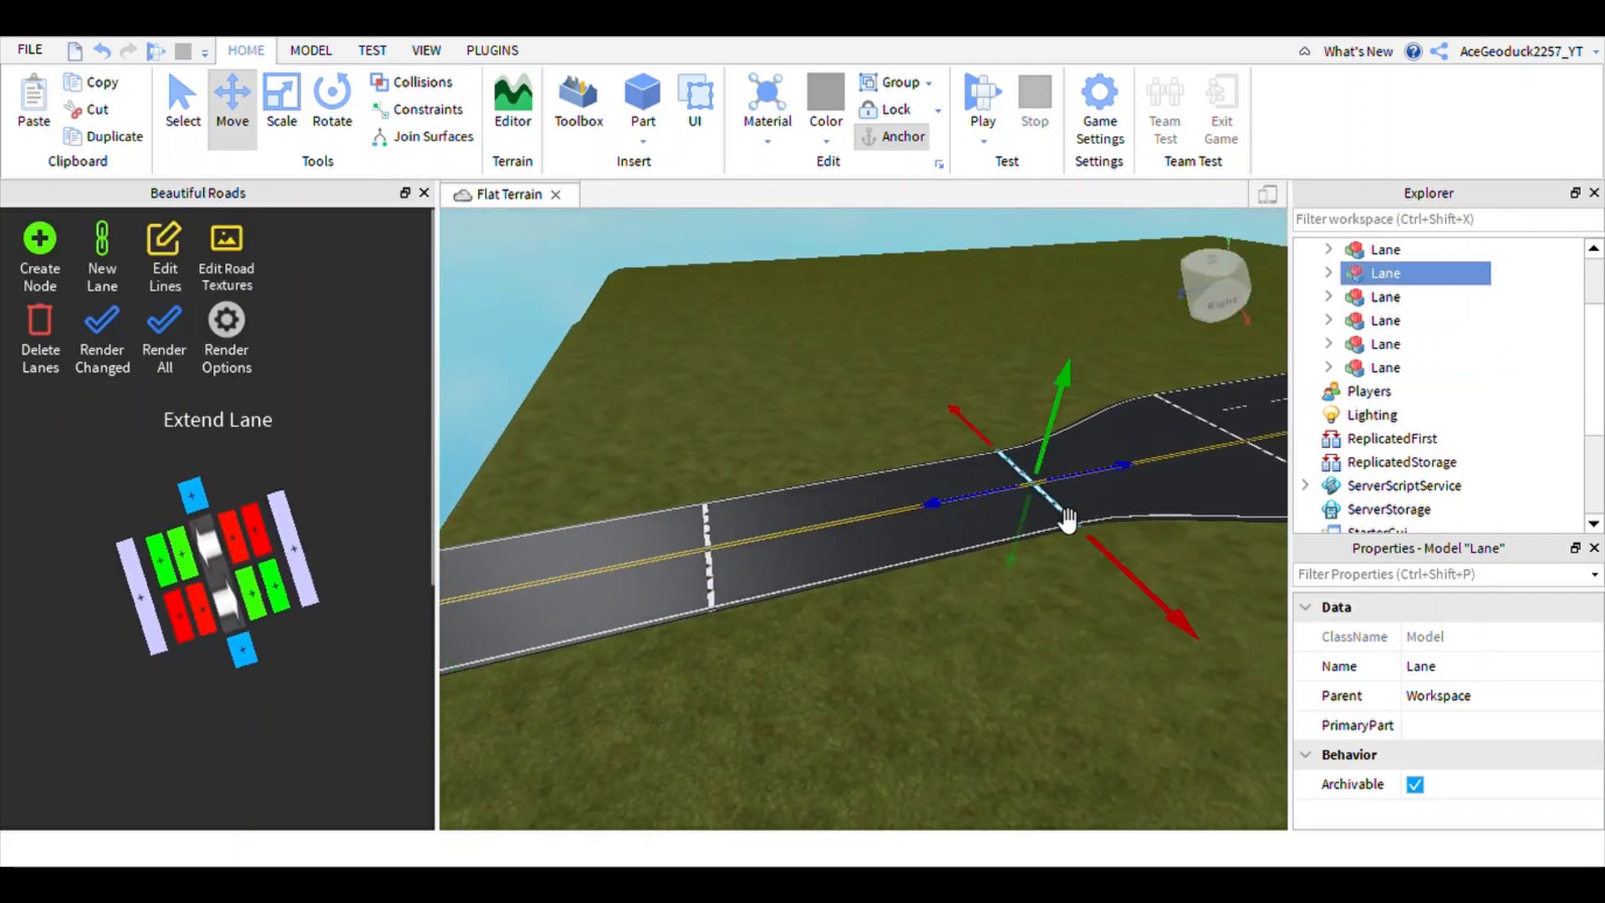
left_click_drag(1000, 513, 871, 535)
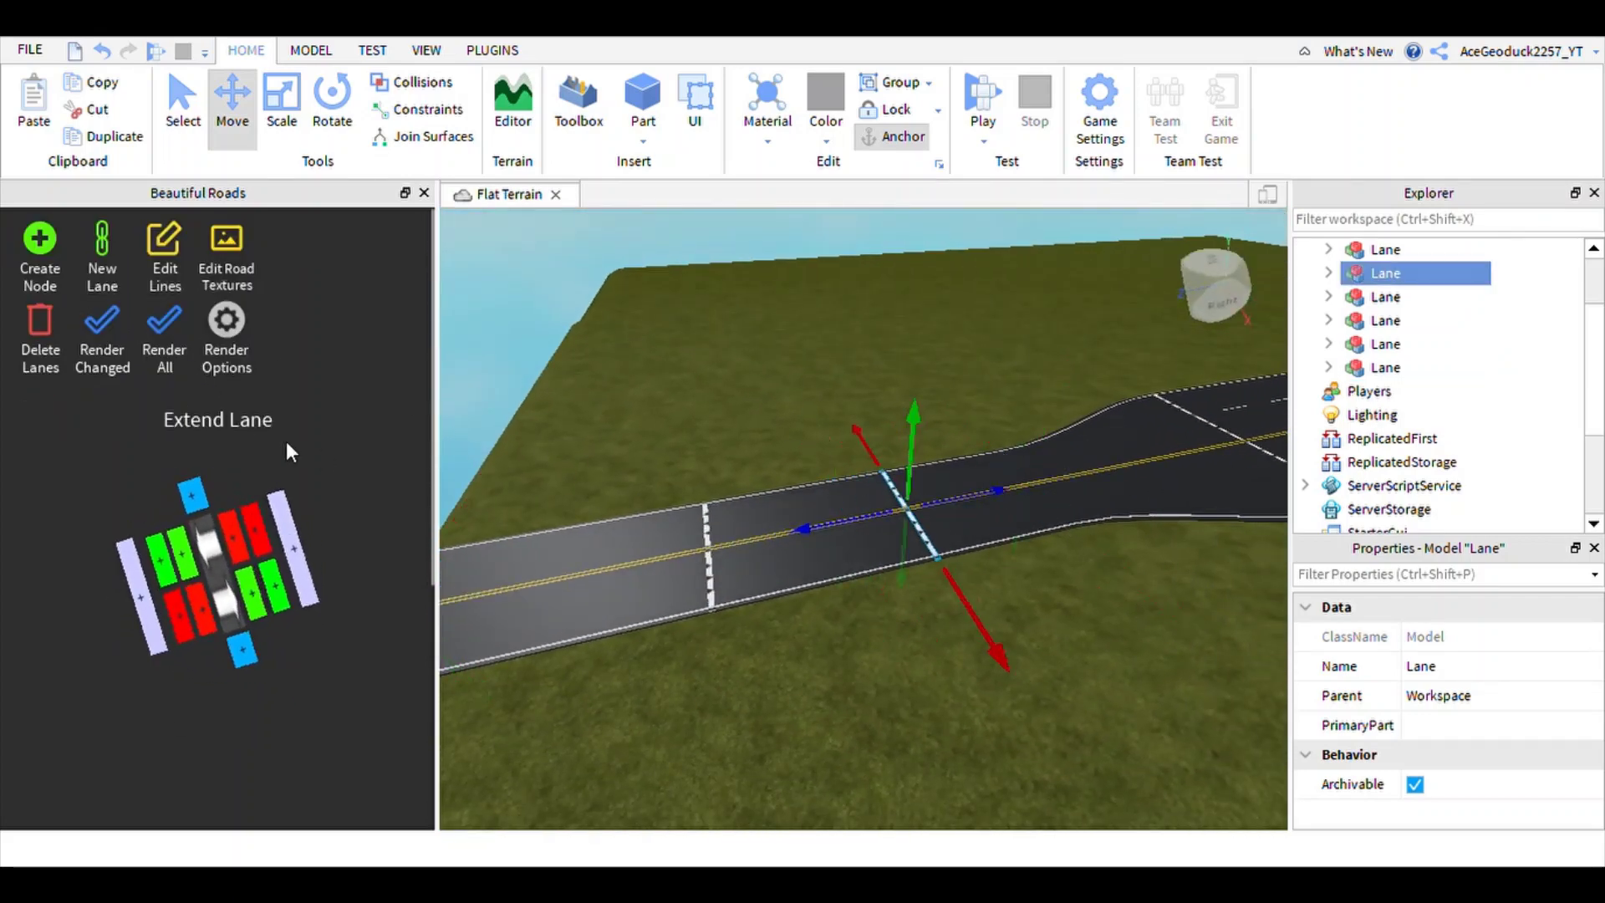
left_click(109, 358)
right_click_drag(816, 563, 1070, 581)
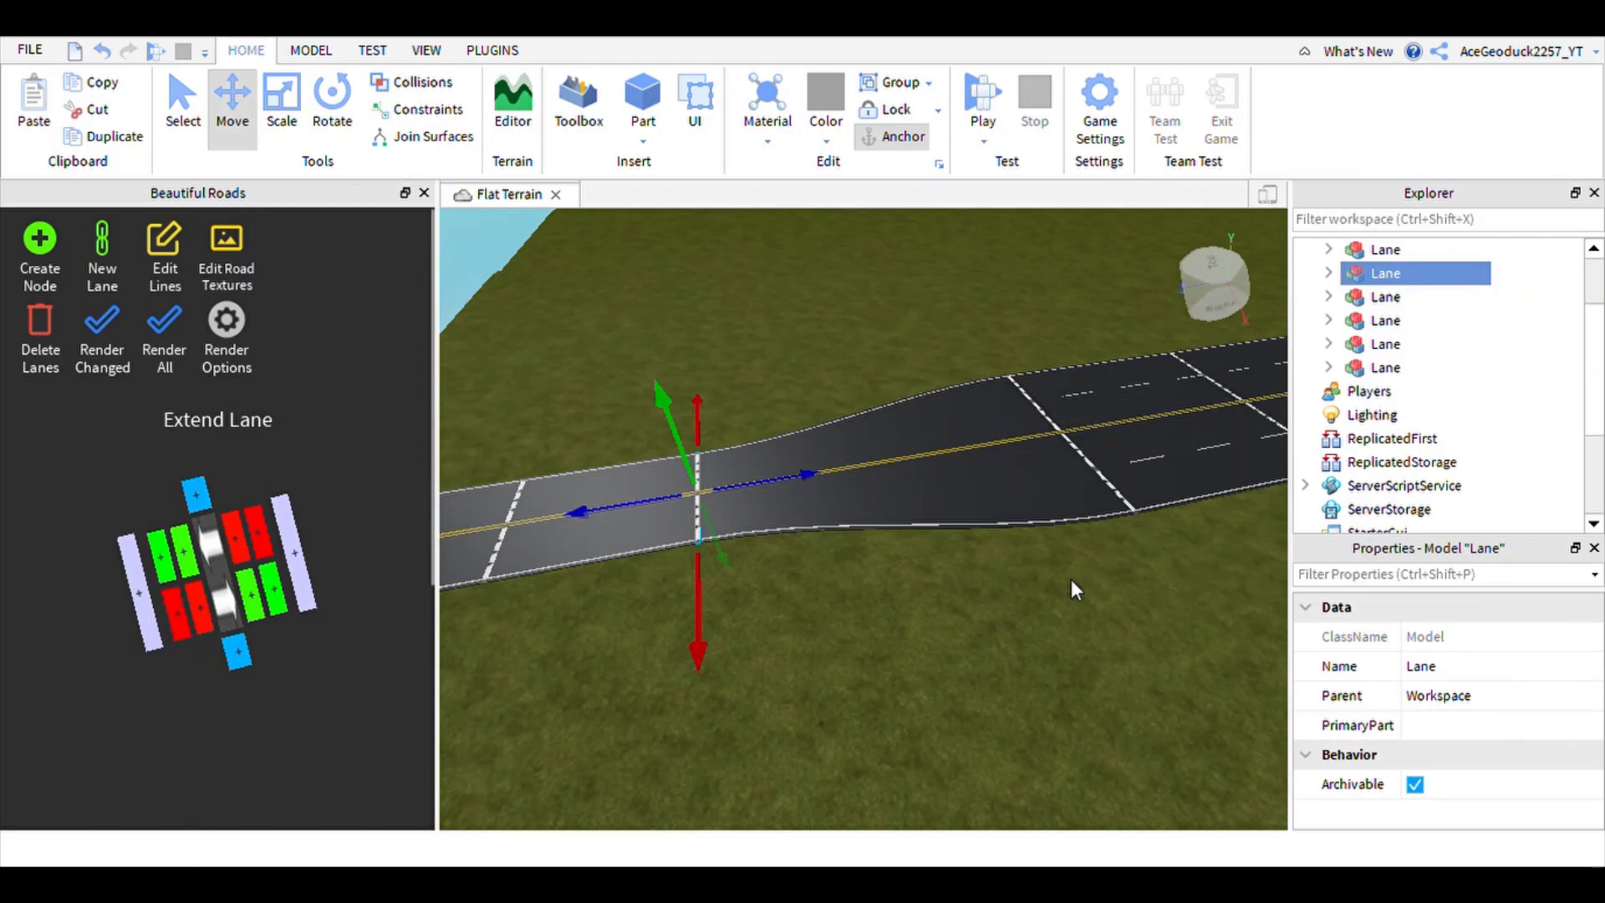
key("d")
key("w")
left_click(1071, 580)
- Add another four-lane node beyond the far end of the wide road
right_click_drag(1070, 578, 944, 446)
key("d")
key("s")
key("a")
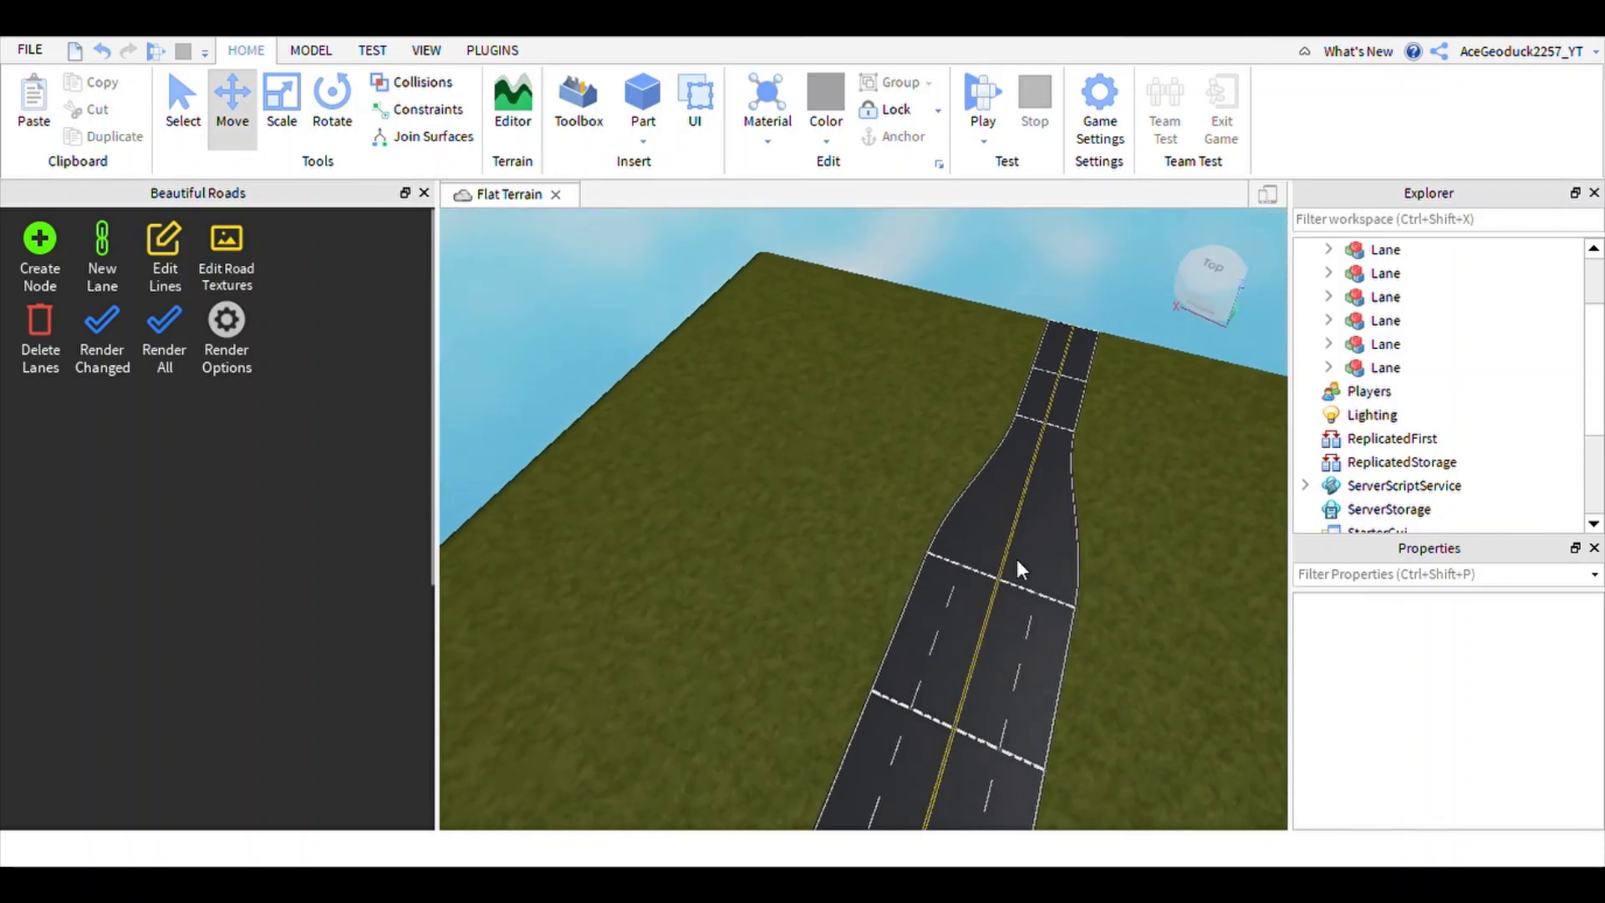
right_click_drag(1016, 558, 798, 565)
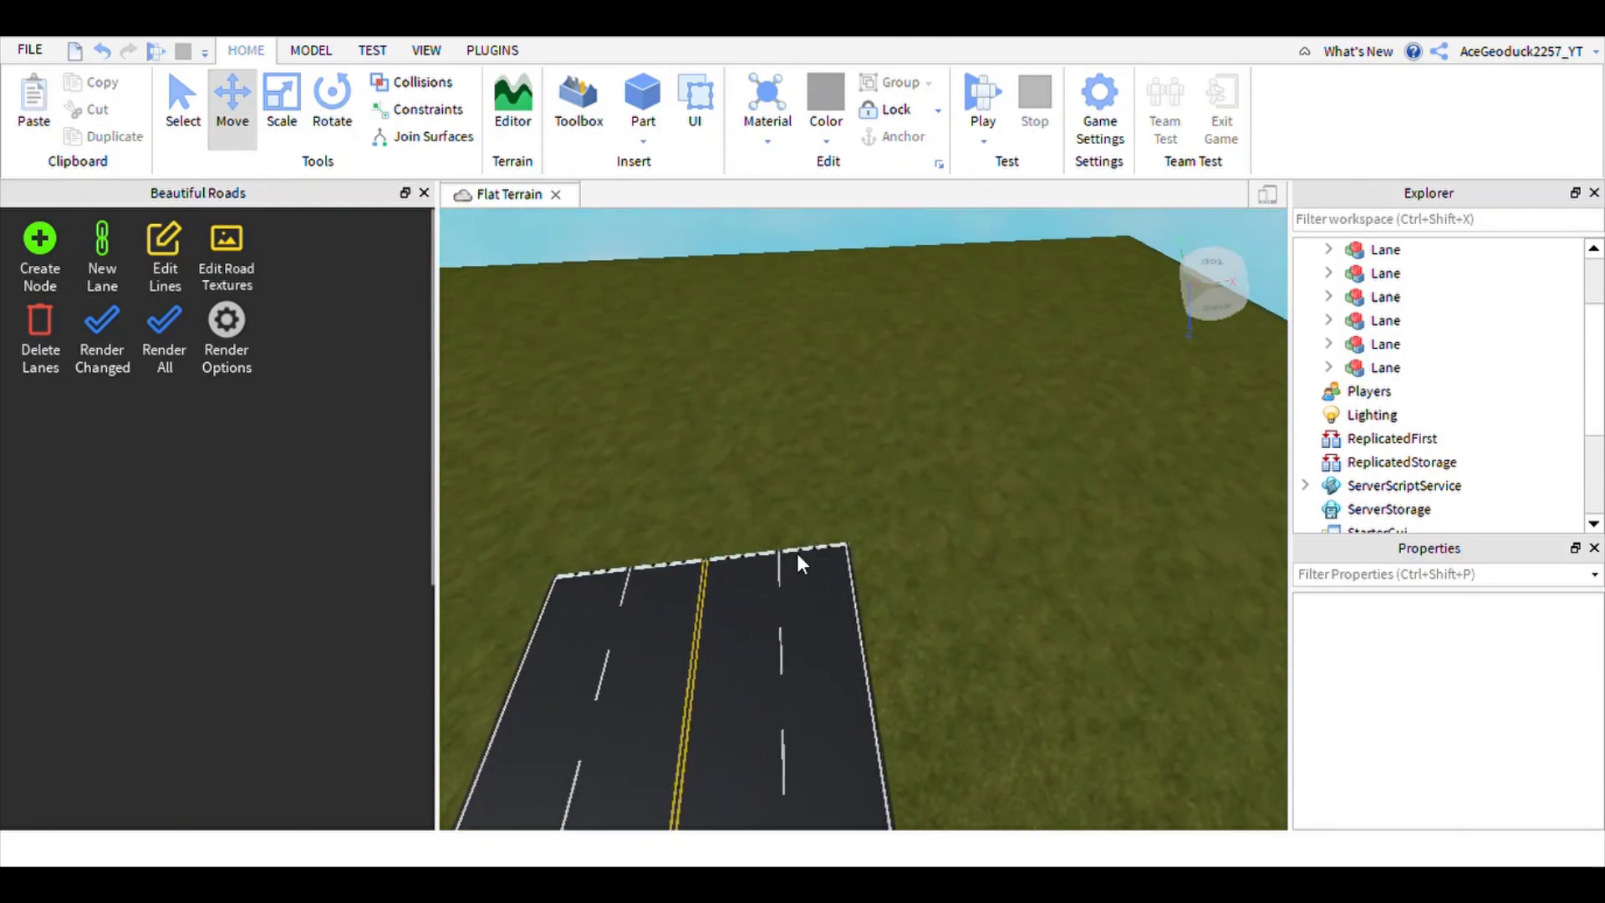
left_click(796, 553)
right_click_drag(627, 505, 624, 499)
key("s")
left_click(286, 590)
right_click_drag(704, 543, 704, 544)
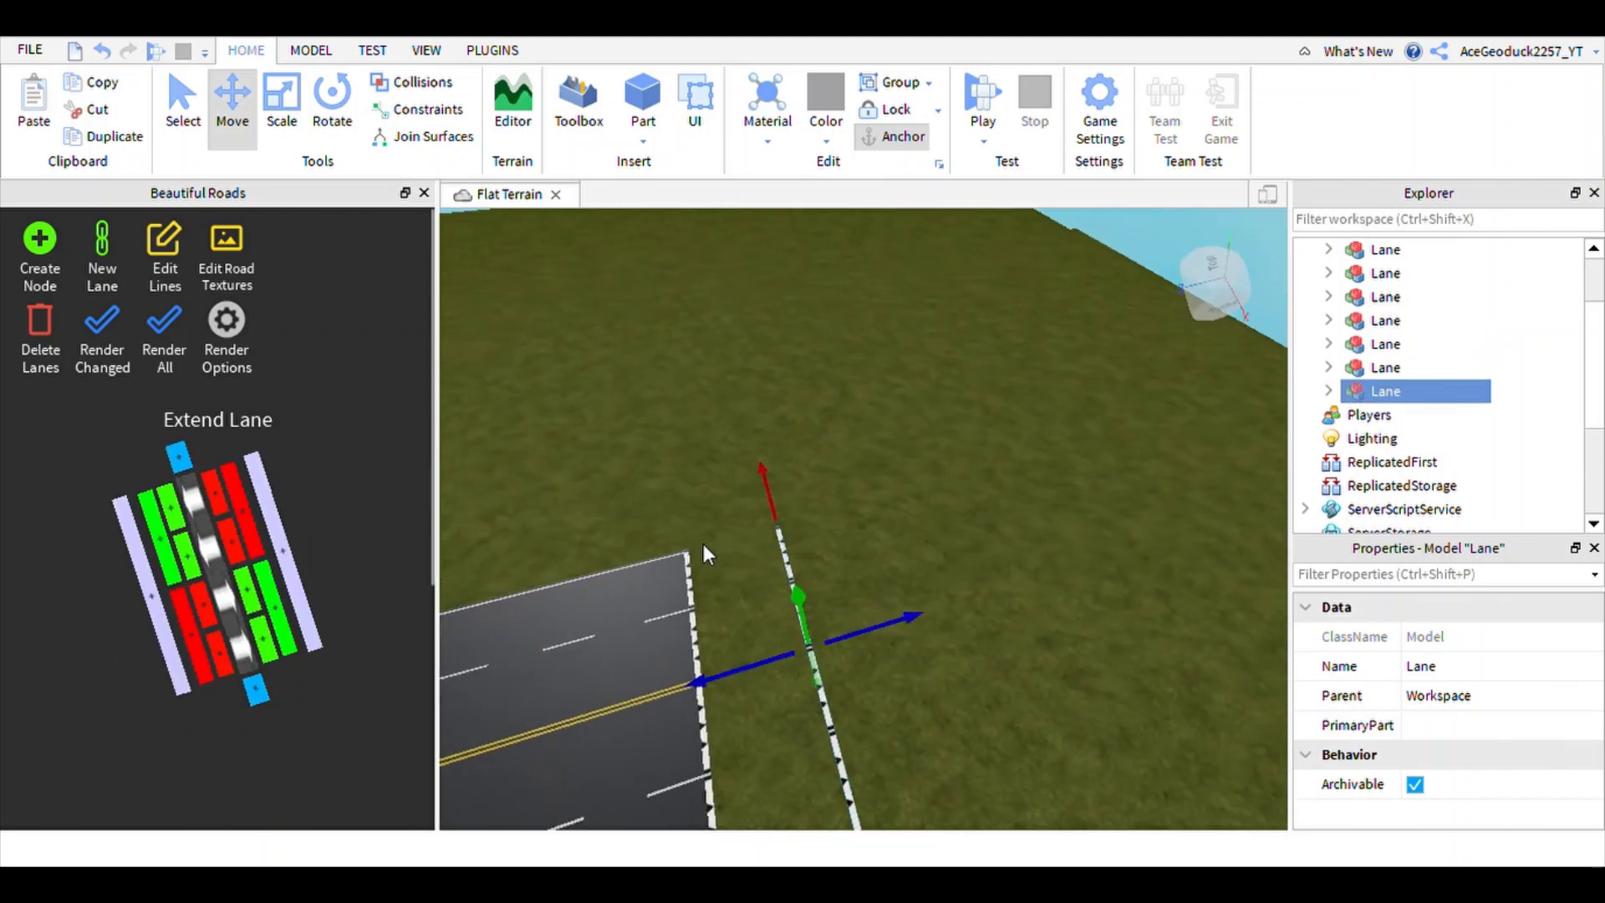
- Move the new four-lane end node farther out and off to one side, and render the curved segment
key("s")
key("d")
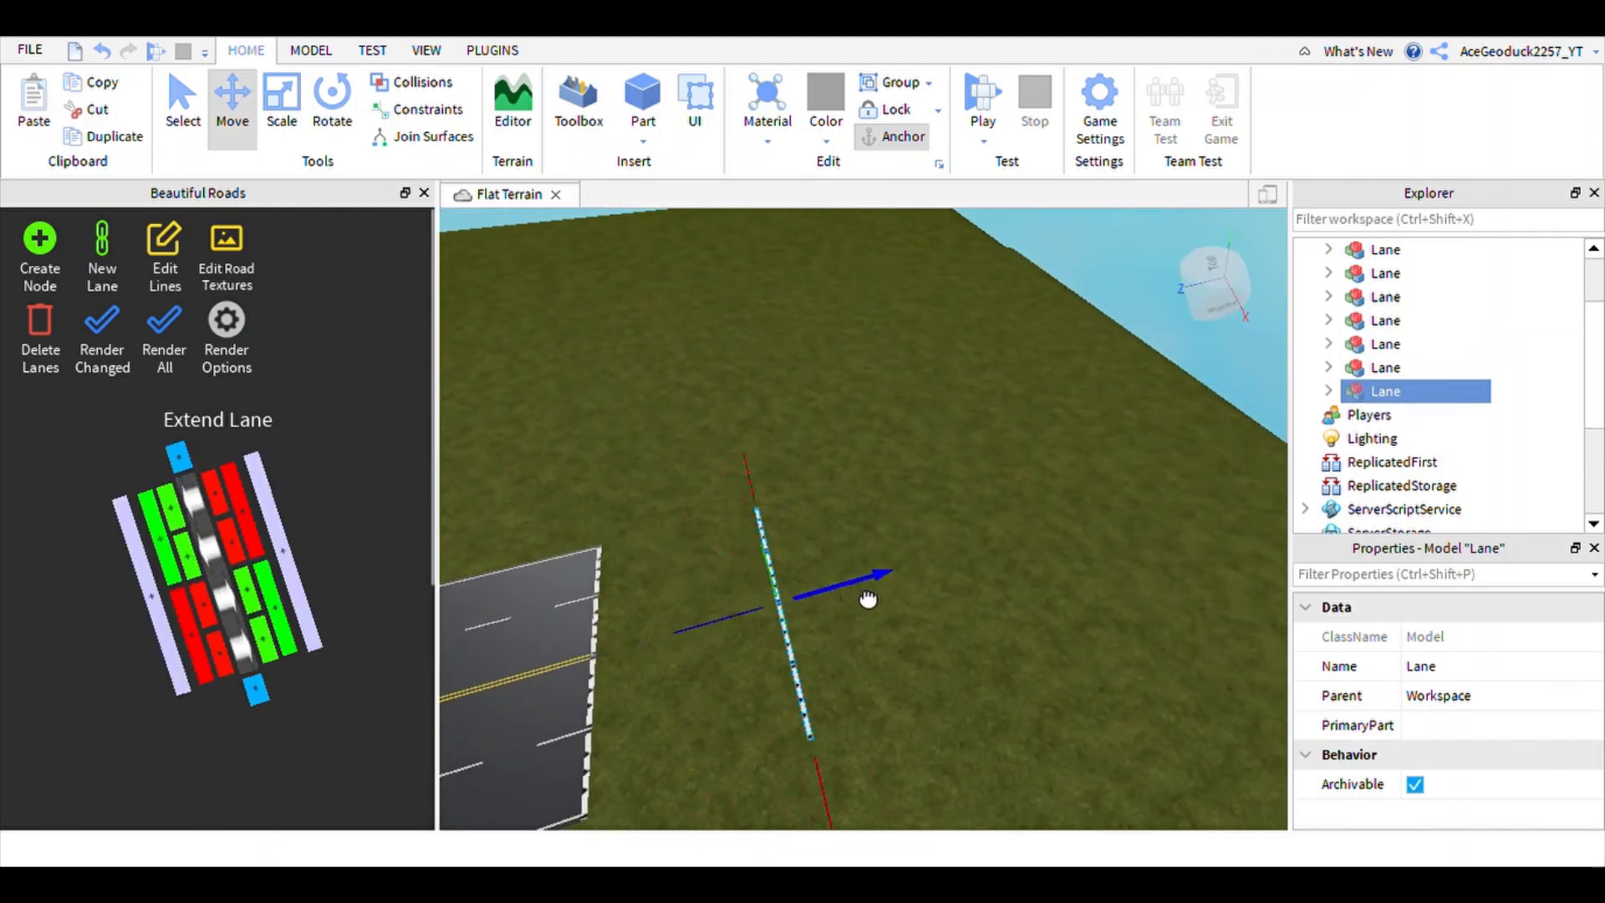
mouse_move(863, 602)
right_mouse_down()
mouse_move(905, 638)
mouse_move(858, 605)
right_mouse_up()
left_click_drag(858, 605, 926, 534)
left_click_drag(912, 658, 926, 544)
left_click(116, 341)
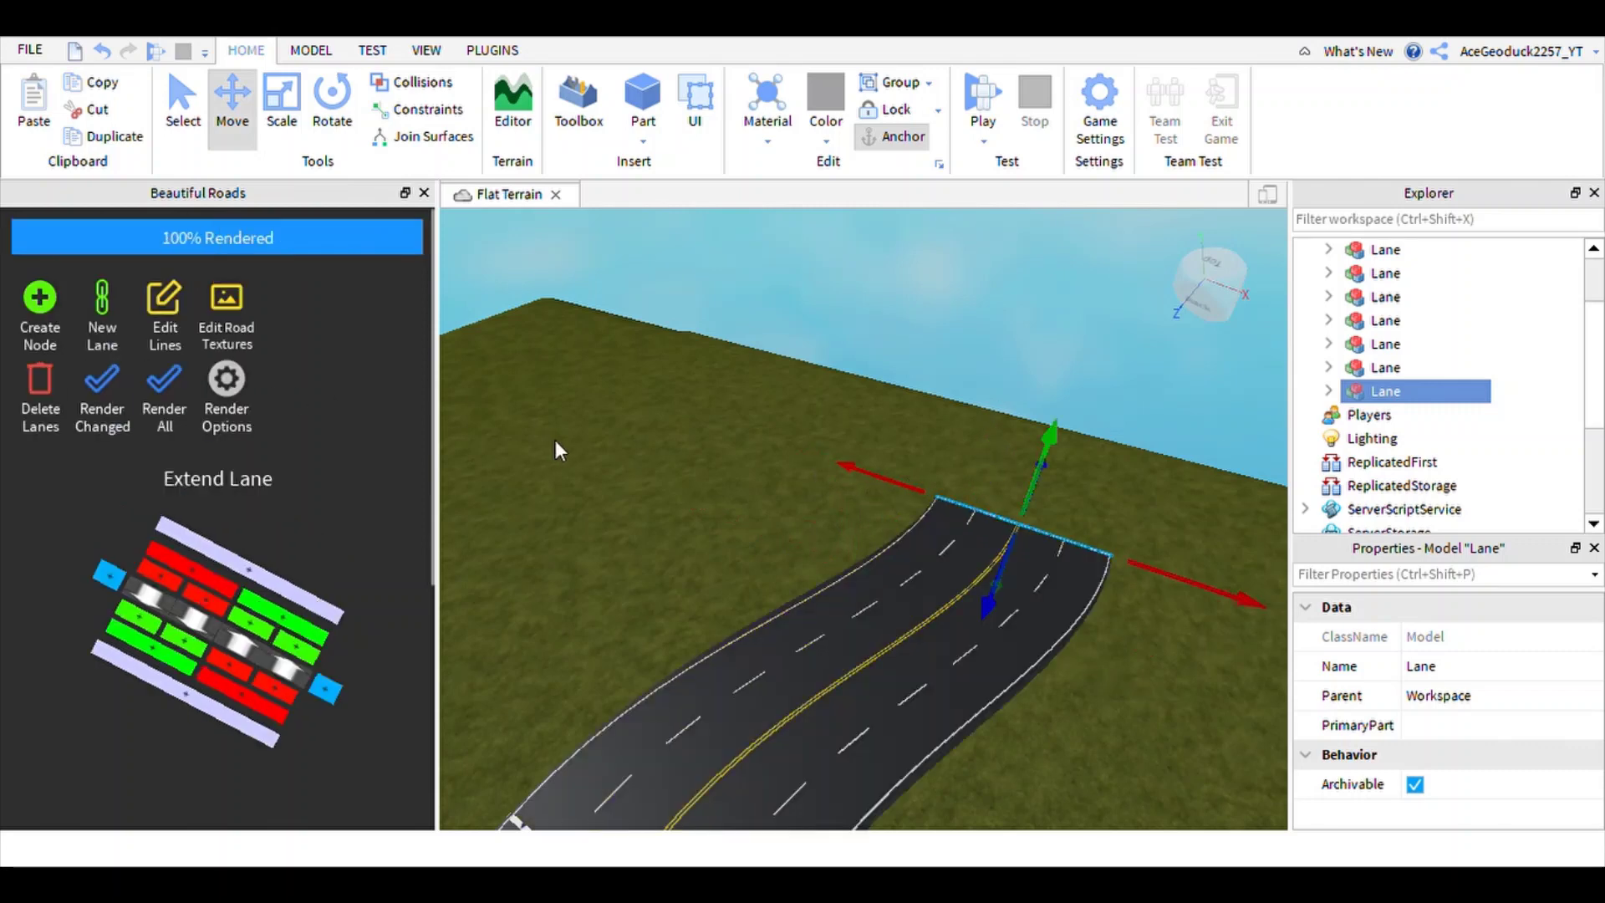
- Shift the four-lane end node farther sideways to exaggerate the curve, and render the change
right_click_drag(555, 440, 640, 536)
key("s")
key("a")
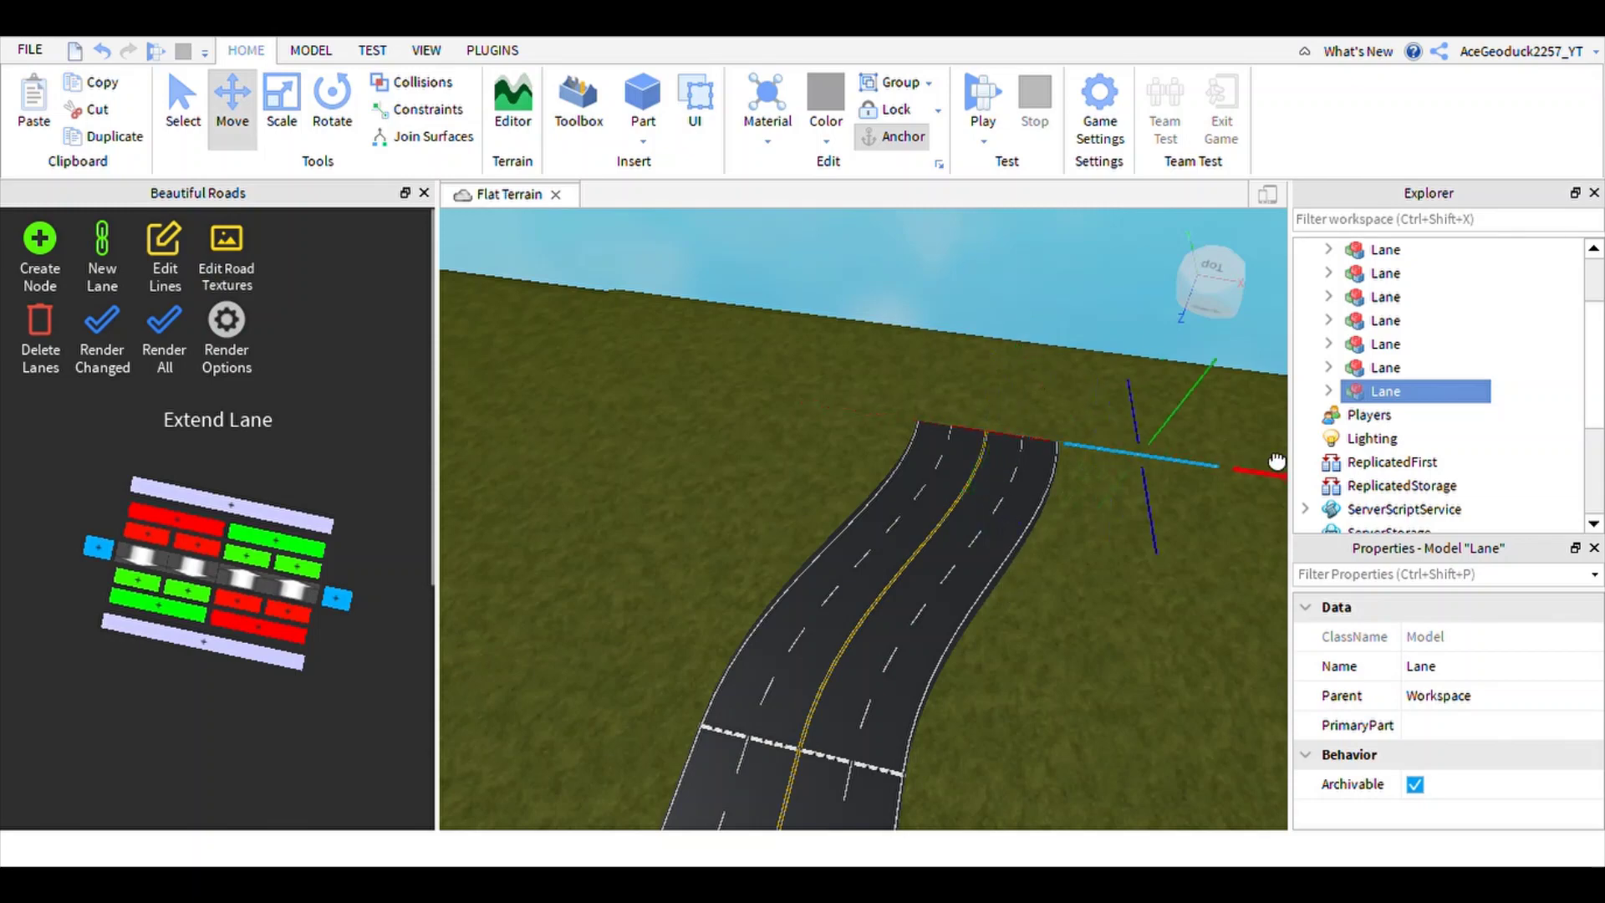
left_click(120, 353)
- Shift the four-lane end node back across to the opposite side of the road, and render the curve again
right_click_drag(555, 443, 550, 443)
right_click_drag(850, 530, 851, 528)
left_click_drag(992, 396, 690, 429)
left_click(115, 343)
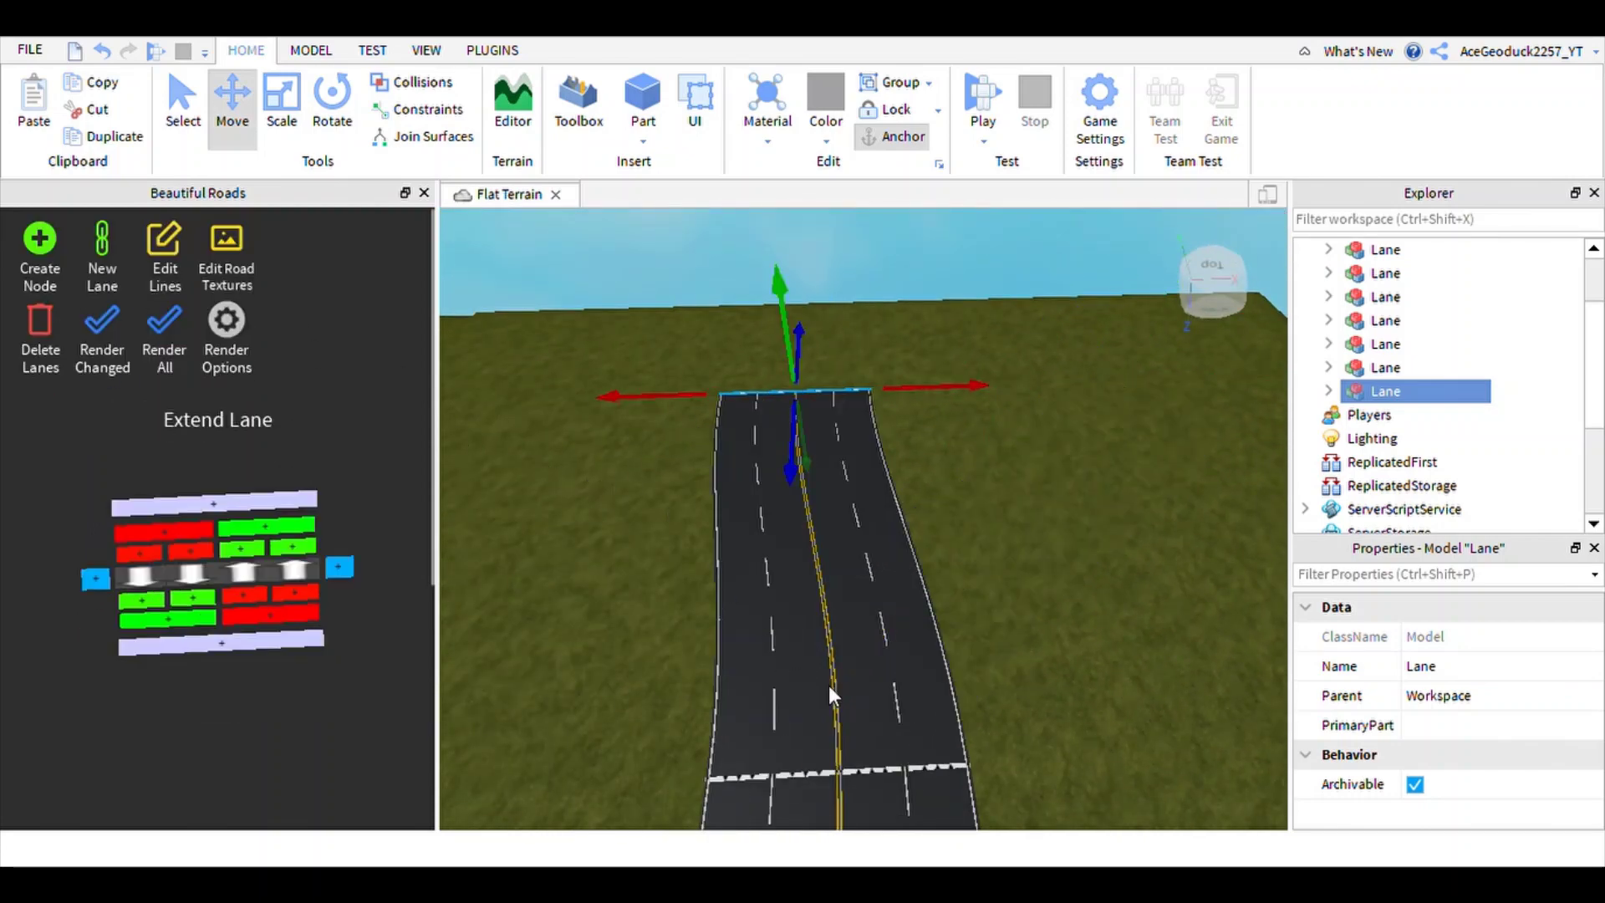
- Rotate the four-lane end node diagonally about its vertical axis, move it into line with the bend, and render the road
right_click_drag(976, 505, 976, 505)
left_click(331, 100)
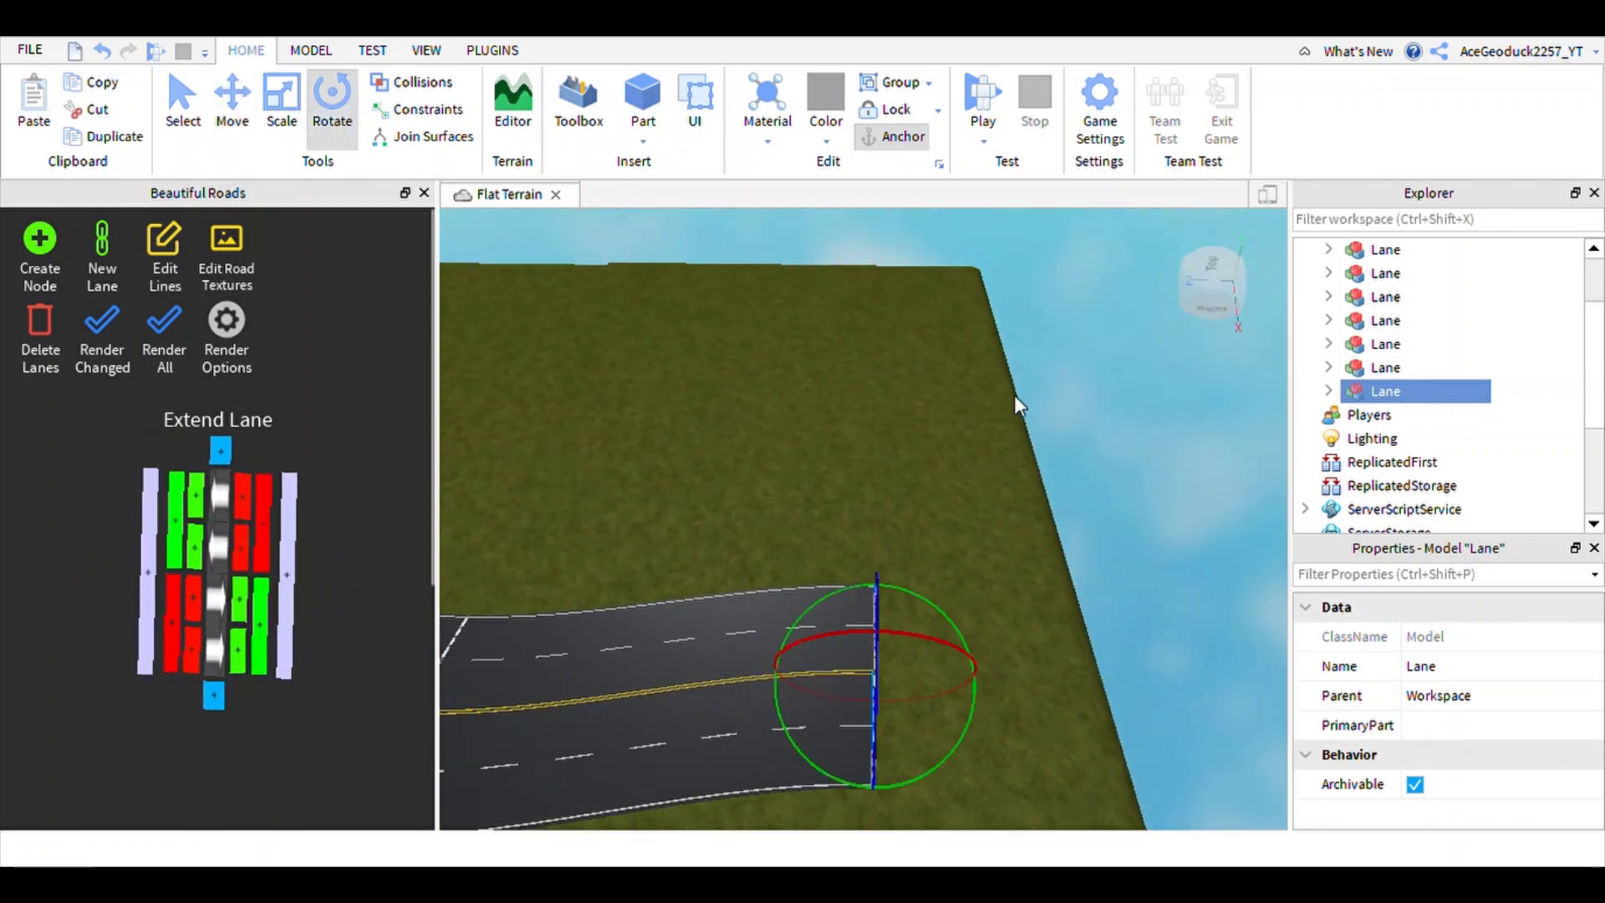
left_click_drag(959, 558, 992, 490)
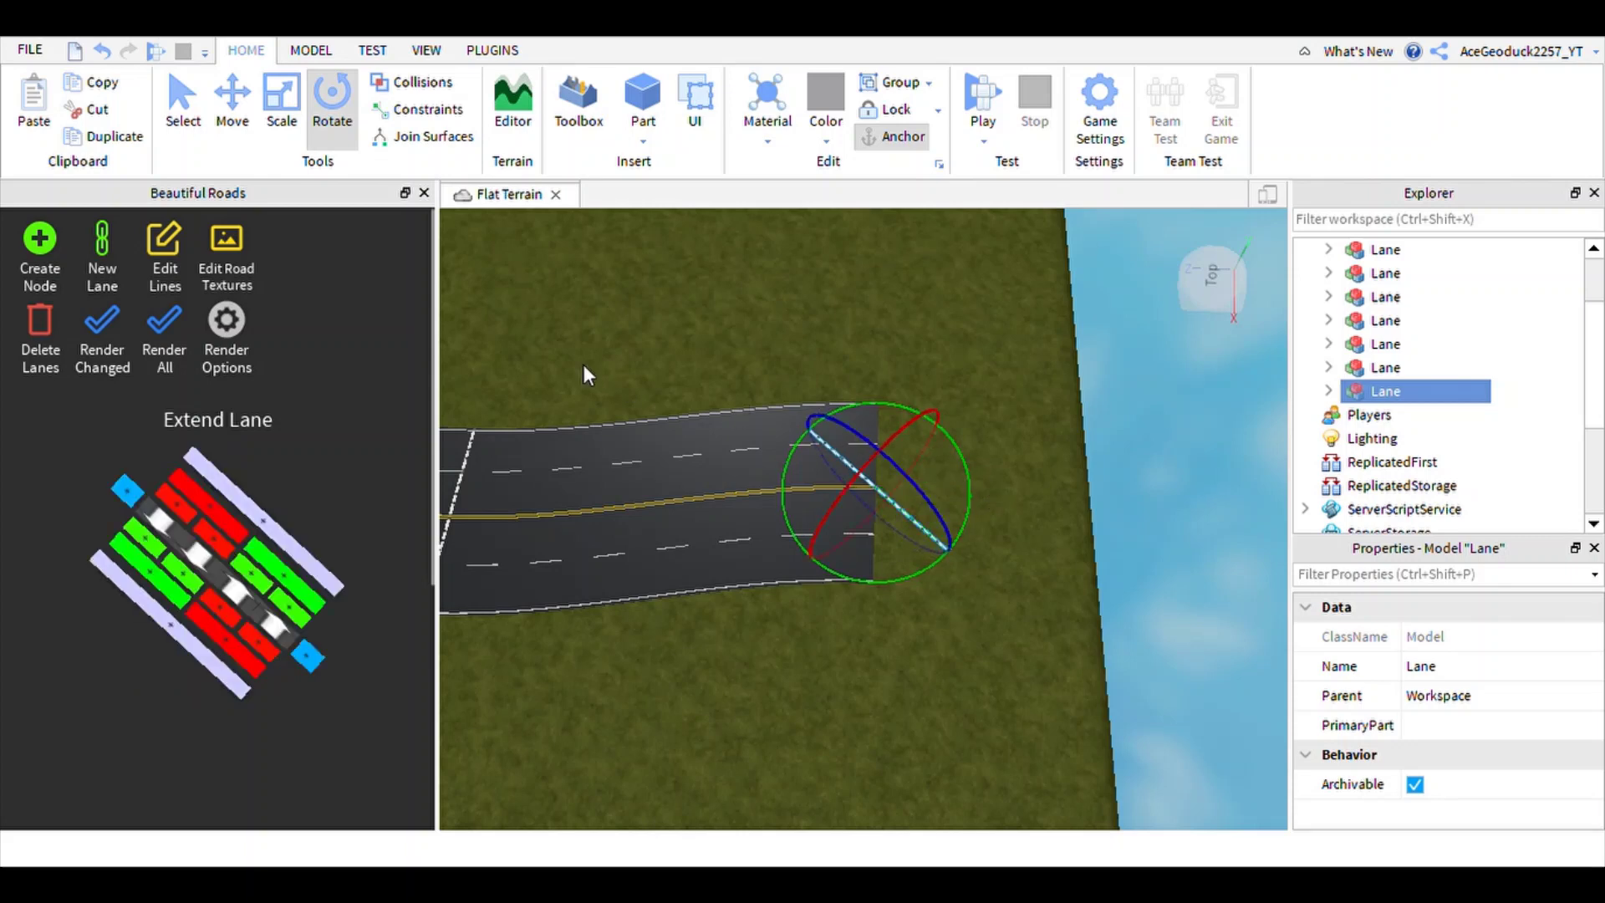
left_click(234, 104)
left_click_drag(784, 408, 724, 395)
left_click_drag(783, 506, 844, 458)
left_click(127, 361)
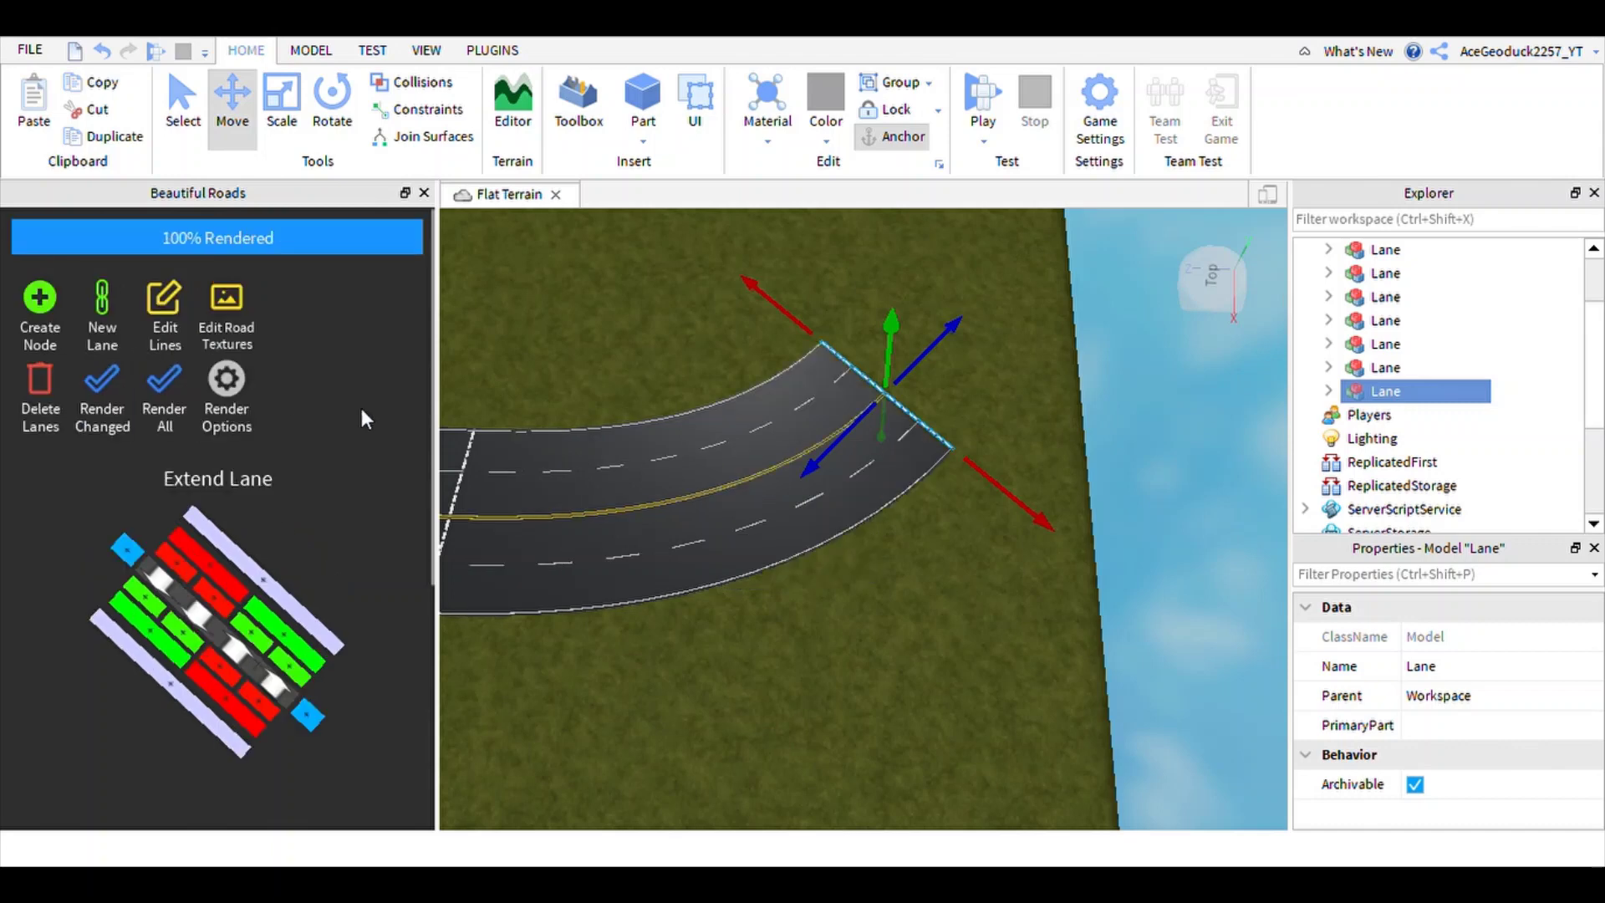
- Move the rotated end node slightly toward the inside of the bend to smooth the curve, render it, and deselect the node
left_click_drag(794, 335, 758, 314)
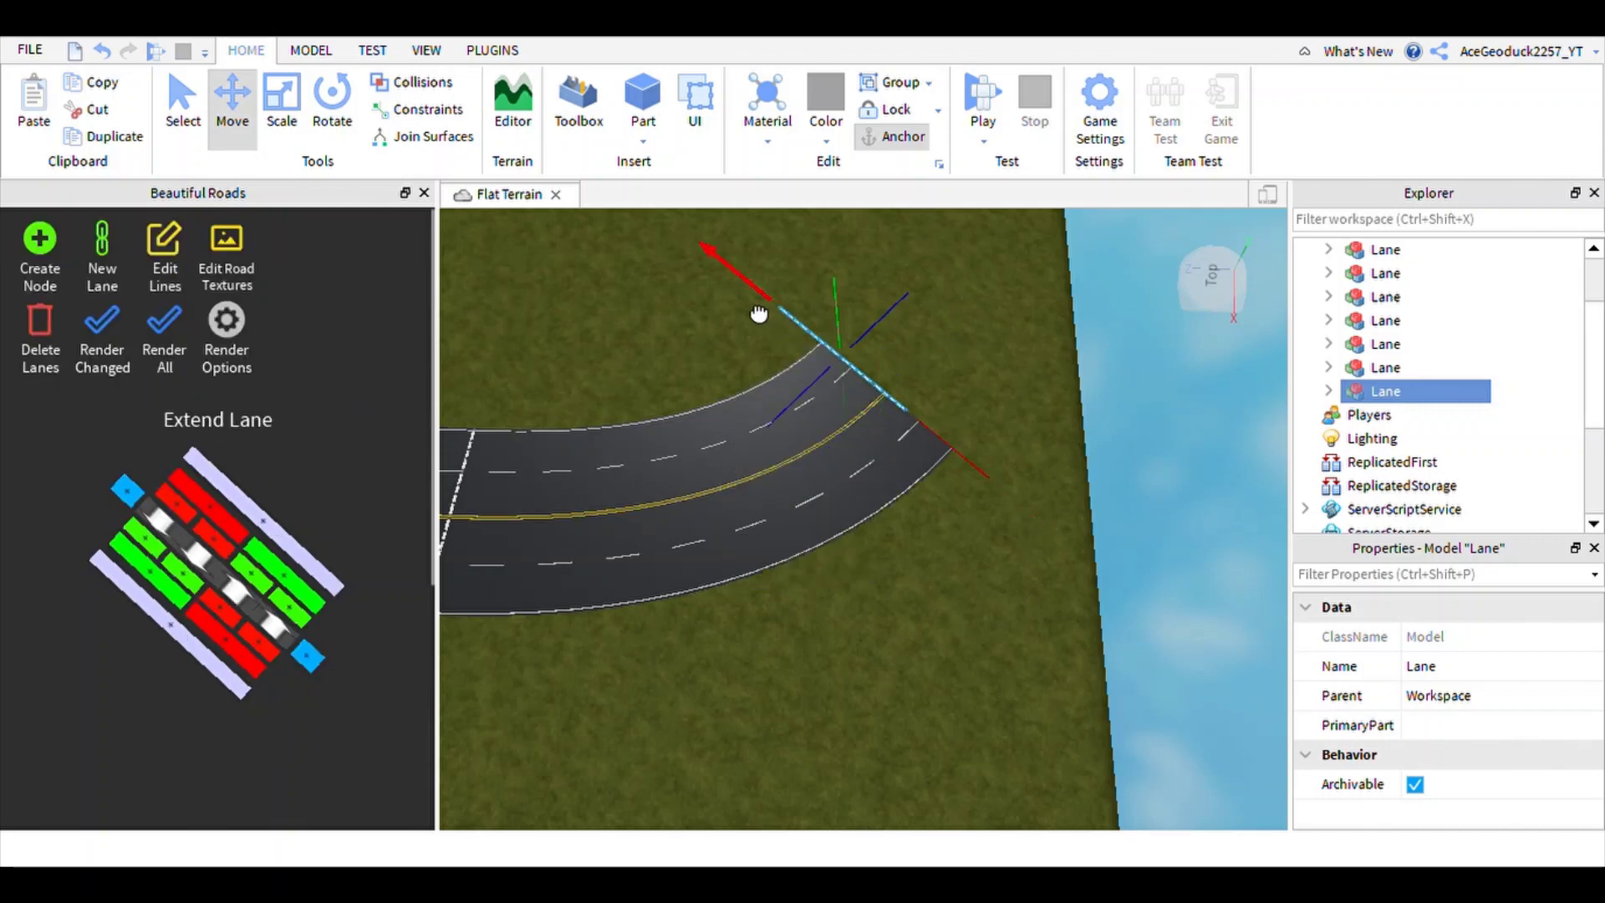
left_click(133, 348)
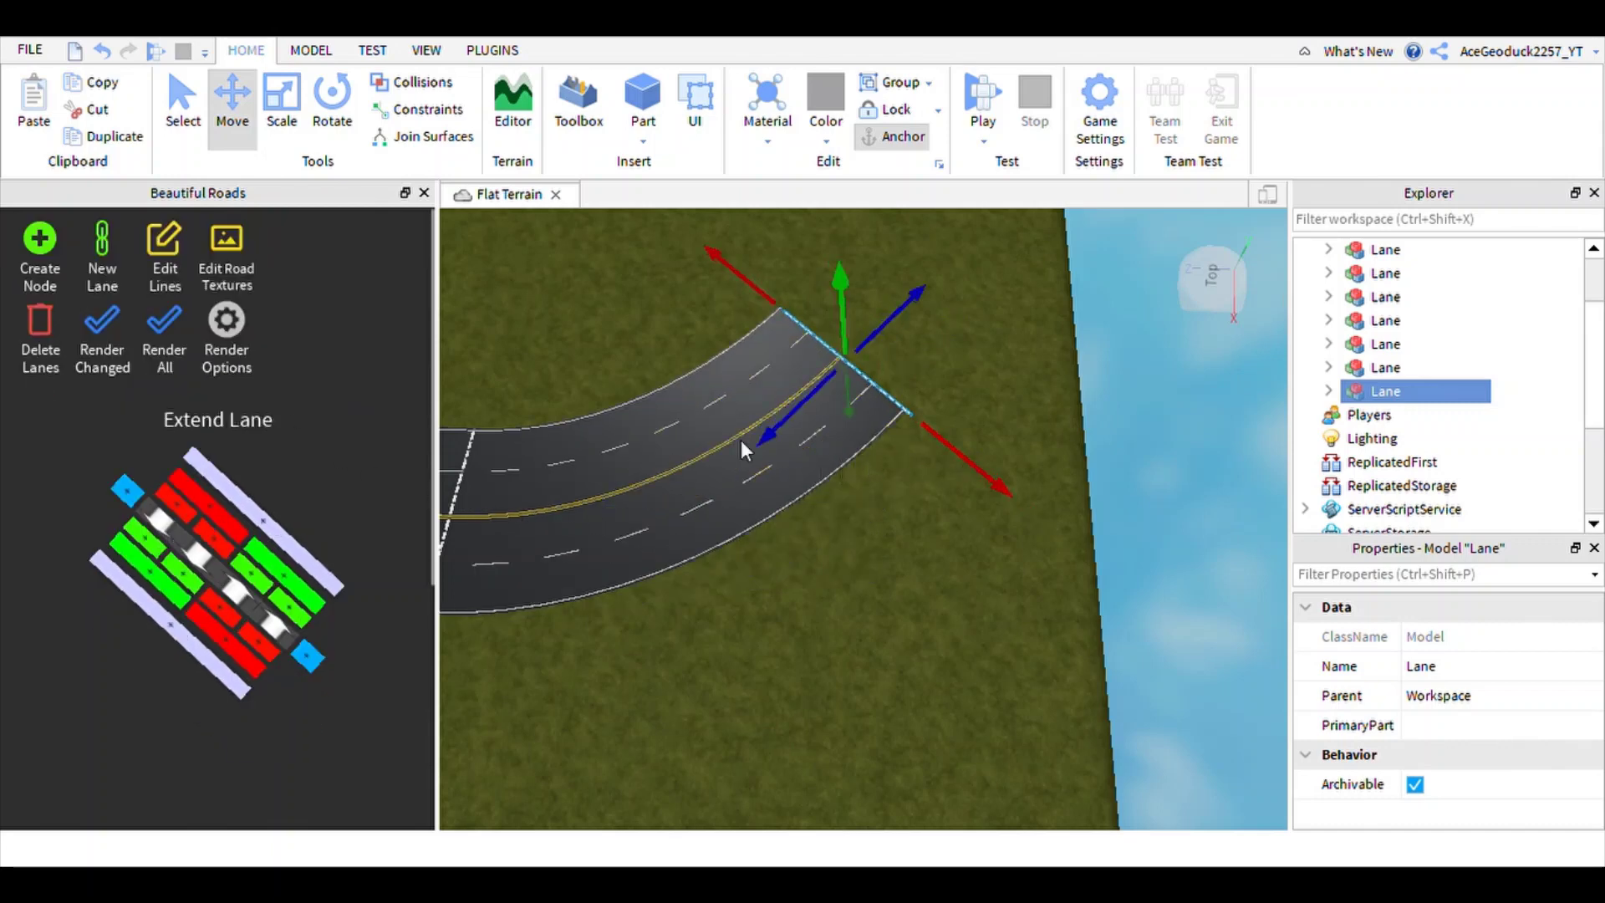
left_click(128, 348)
right_click_drag(622, 490, 624, 490)
scroll(623, 489, "down", 4)
right_click_drag(849, 555, 851, 558)
key("d")
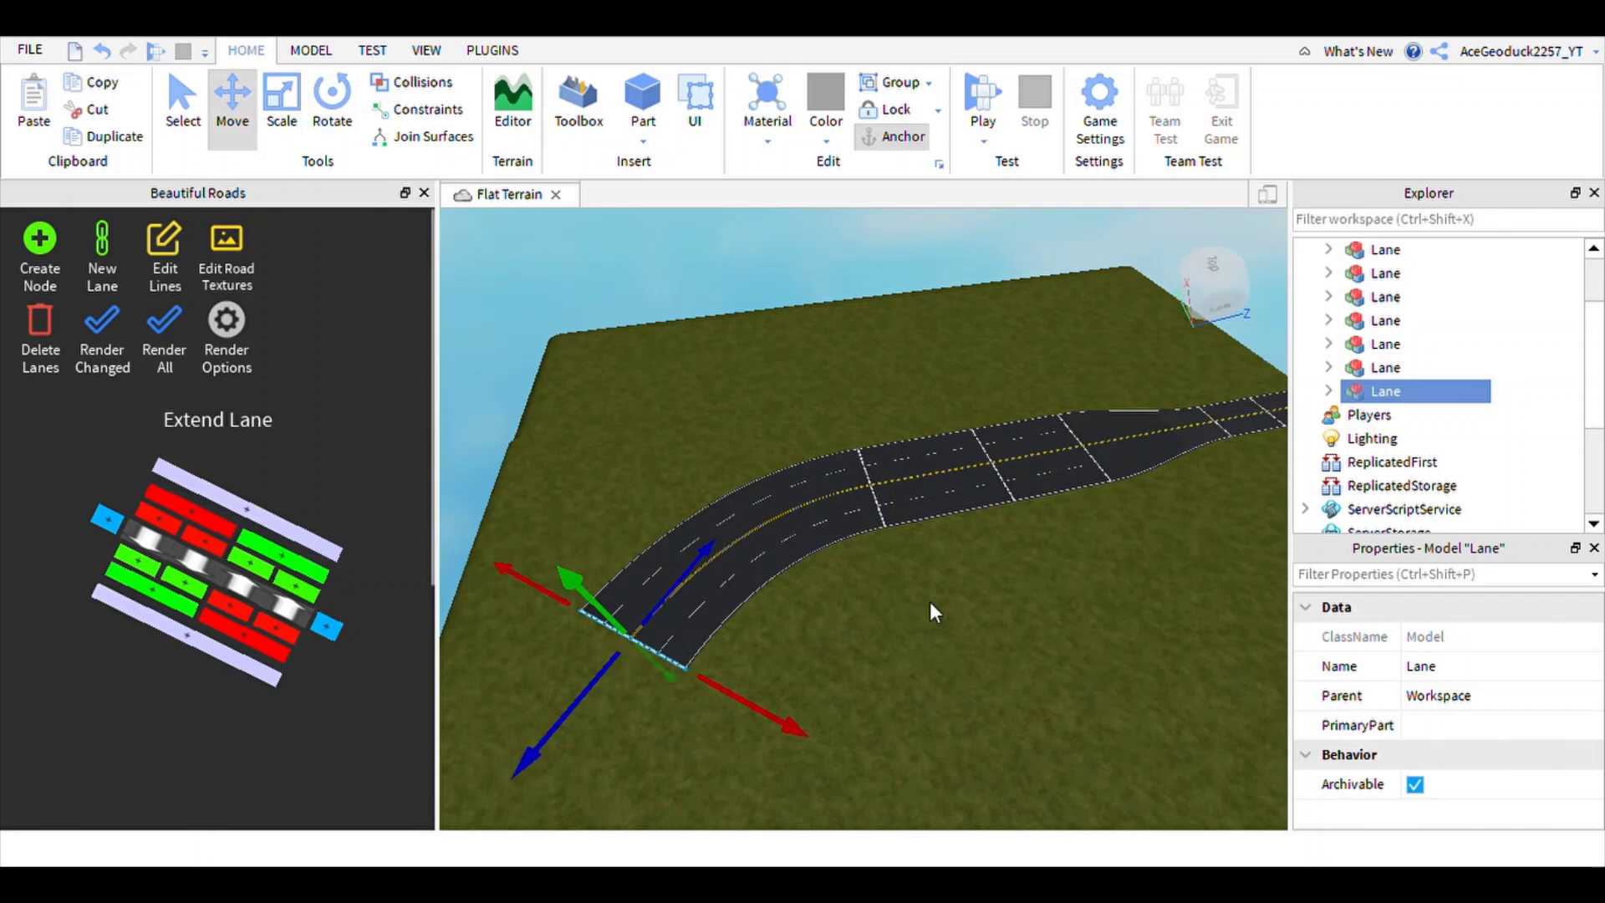
right_click_drag(929, 600, 930, 600)
left_click(961, 594)
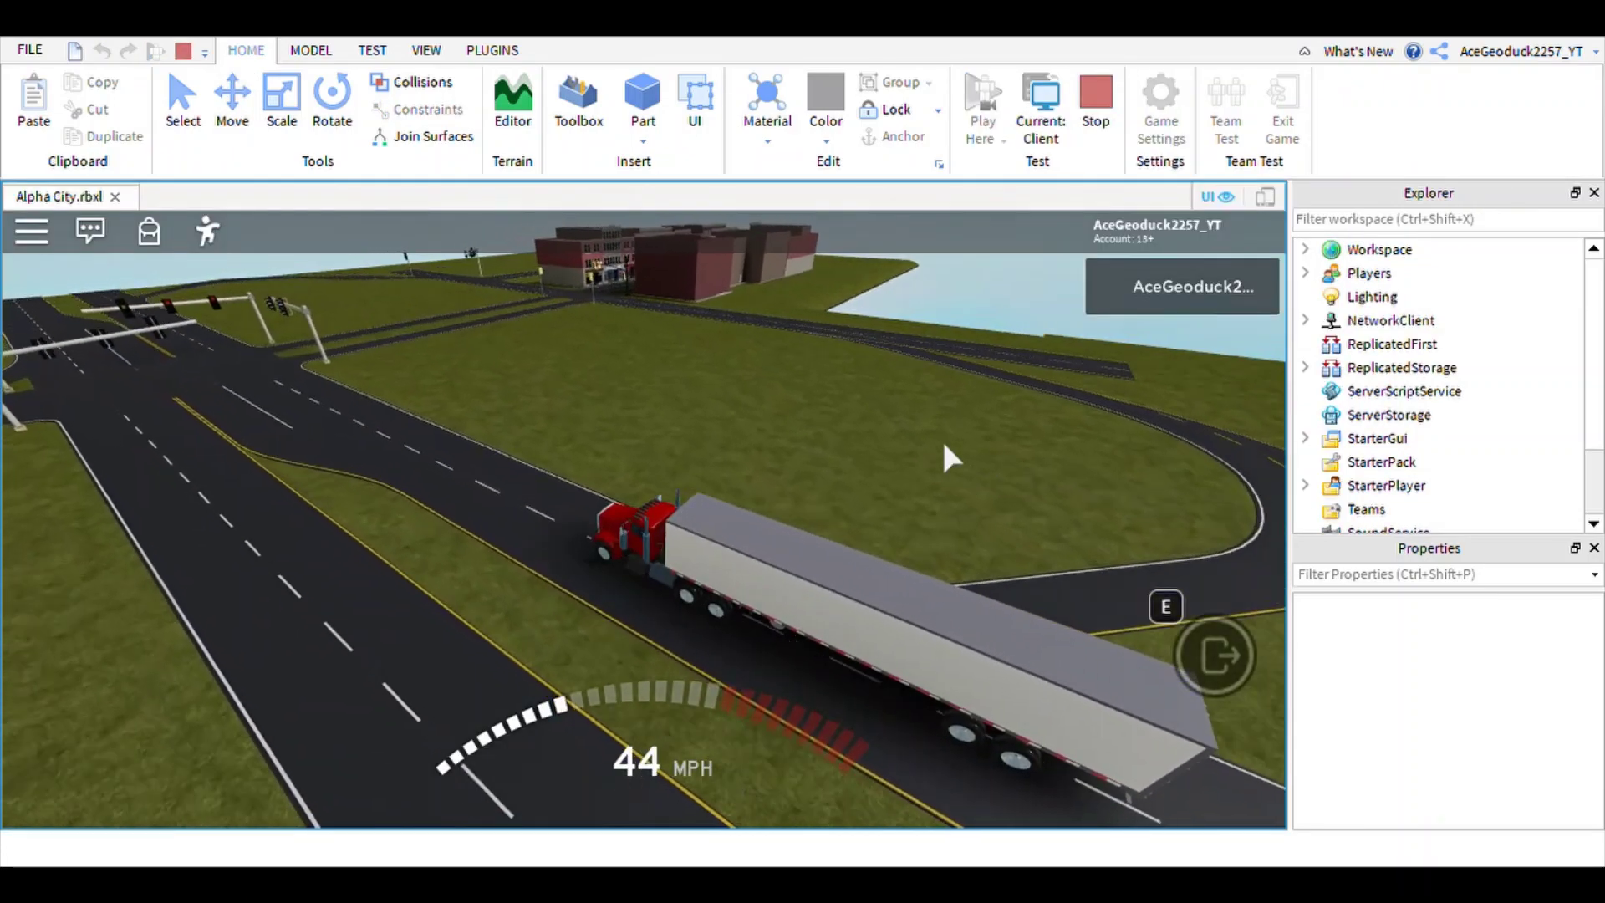
- In the Alpha City.rbxl playtest, drive the truck past the traffic-light intersection and around the curved ramp to examine the roads
key("s")
right_click_drag(834, 491, 834, 492)
key("w")
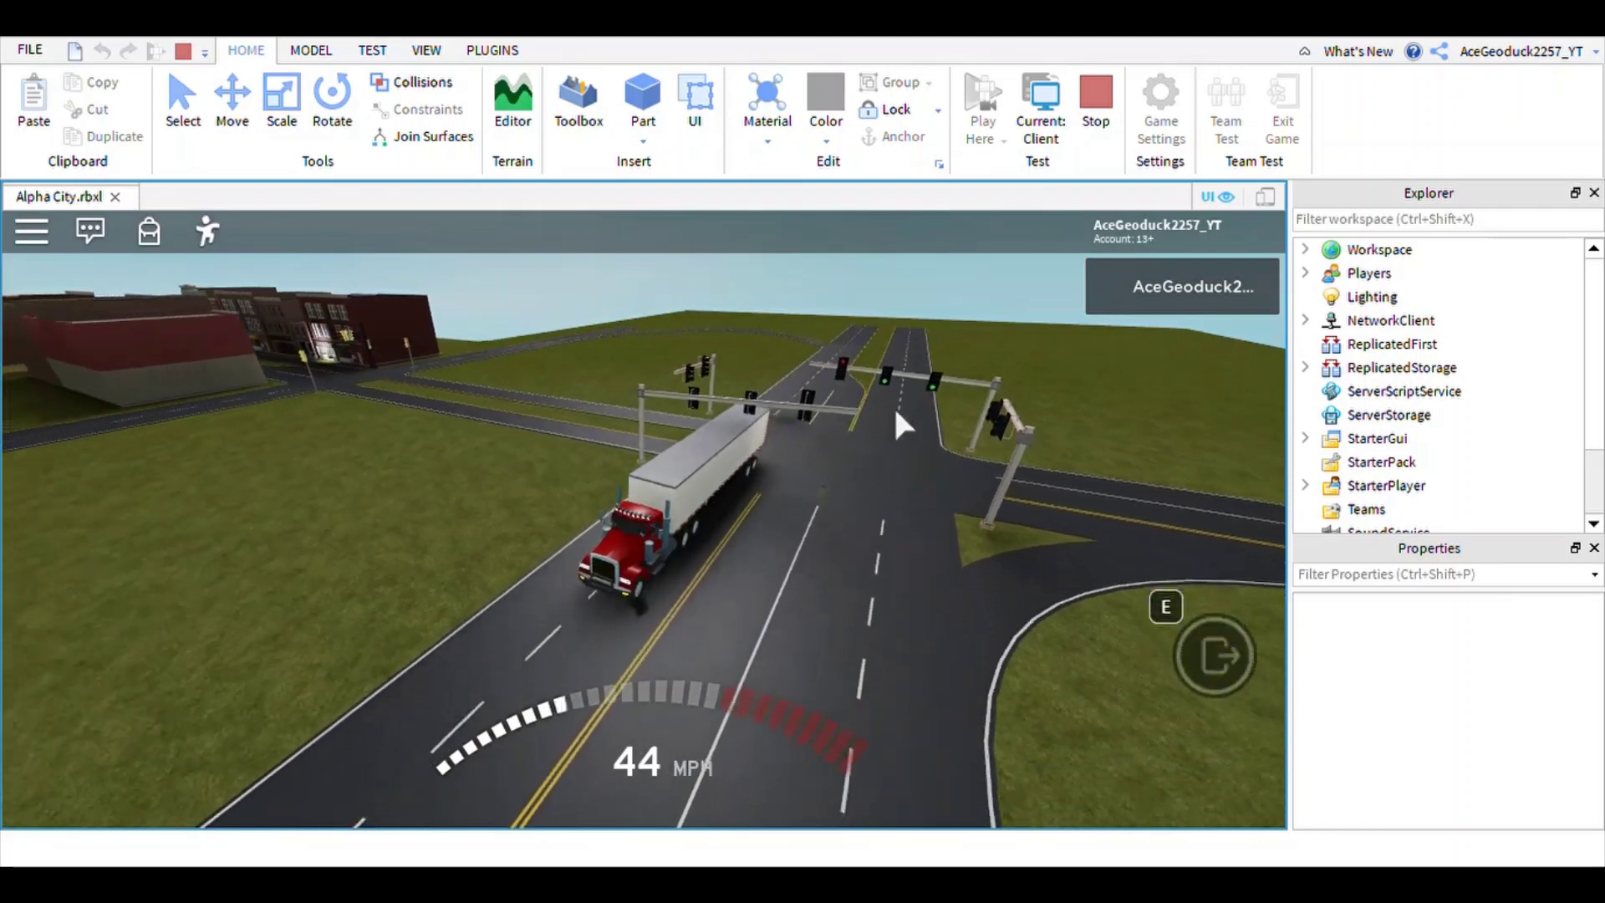
right_click_drag(764, 500, 764, 500)
key("w")
key("d")
key("d")
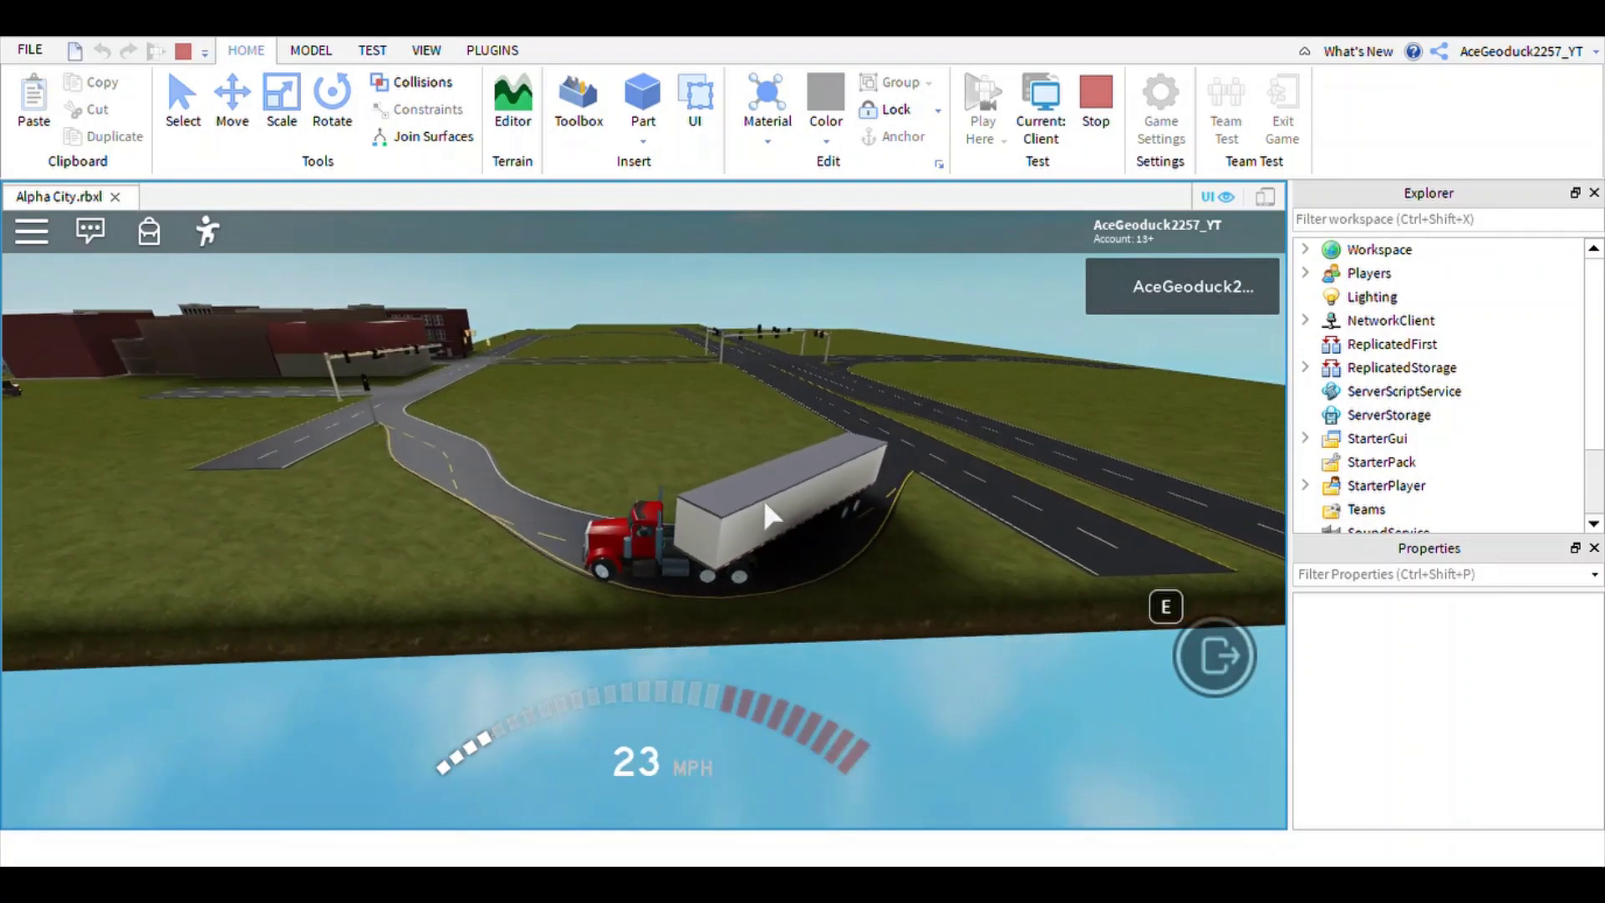
- Drive the truck along the ramp toward the junction with the straight road and stop before merging
key("w")
key("d")
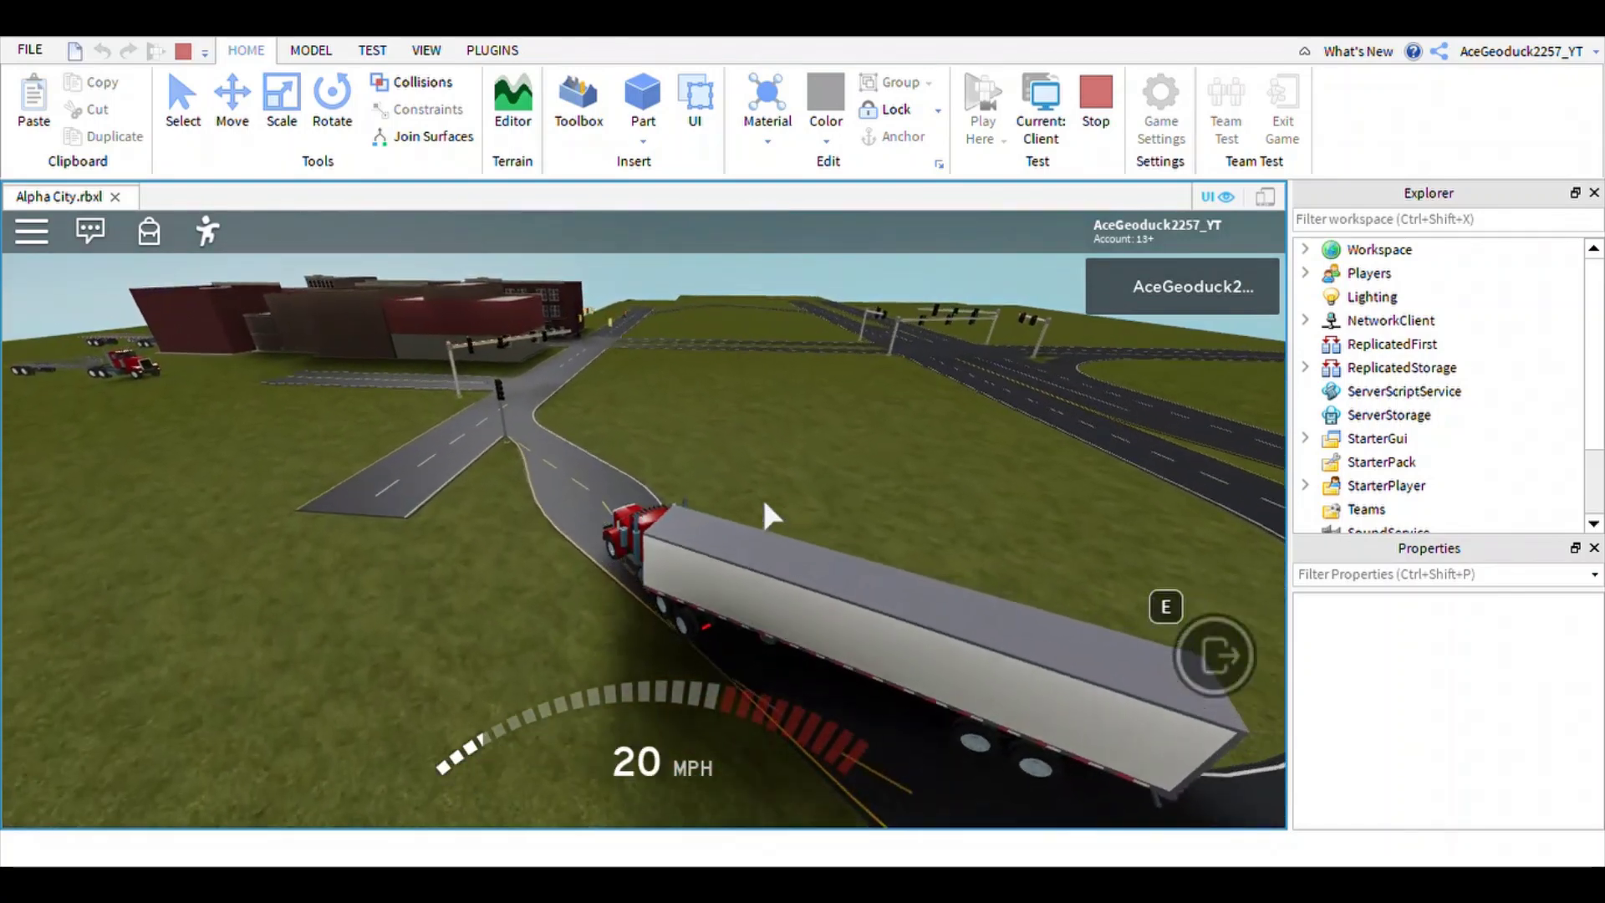
key("w")
key("s")
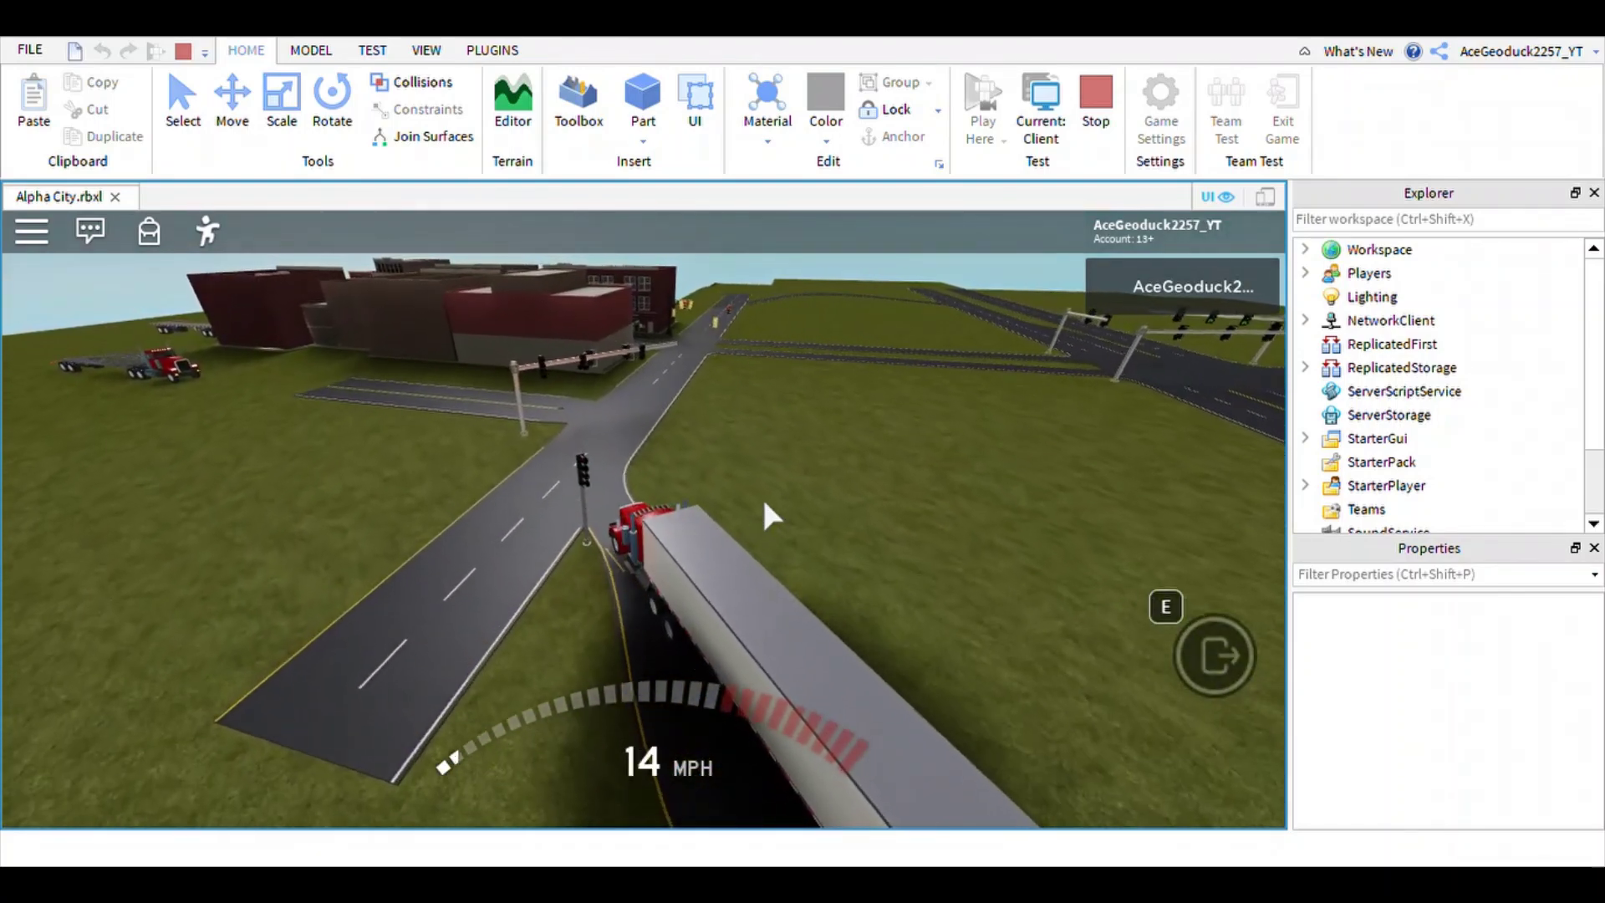
right_click_drag(755, 498, 754, 498)
scroll(760, 512, "down", 3)
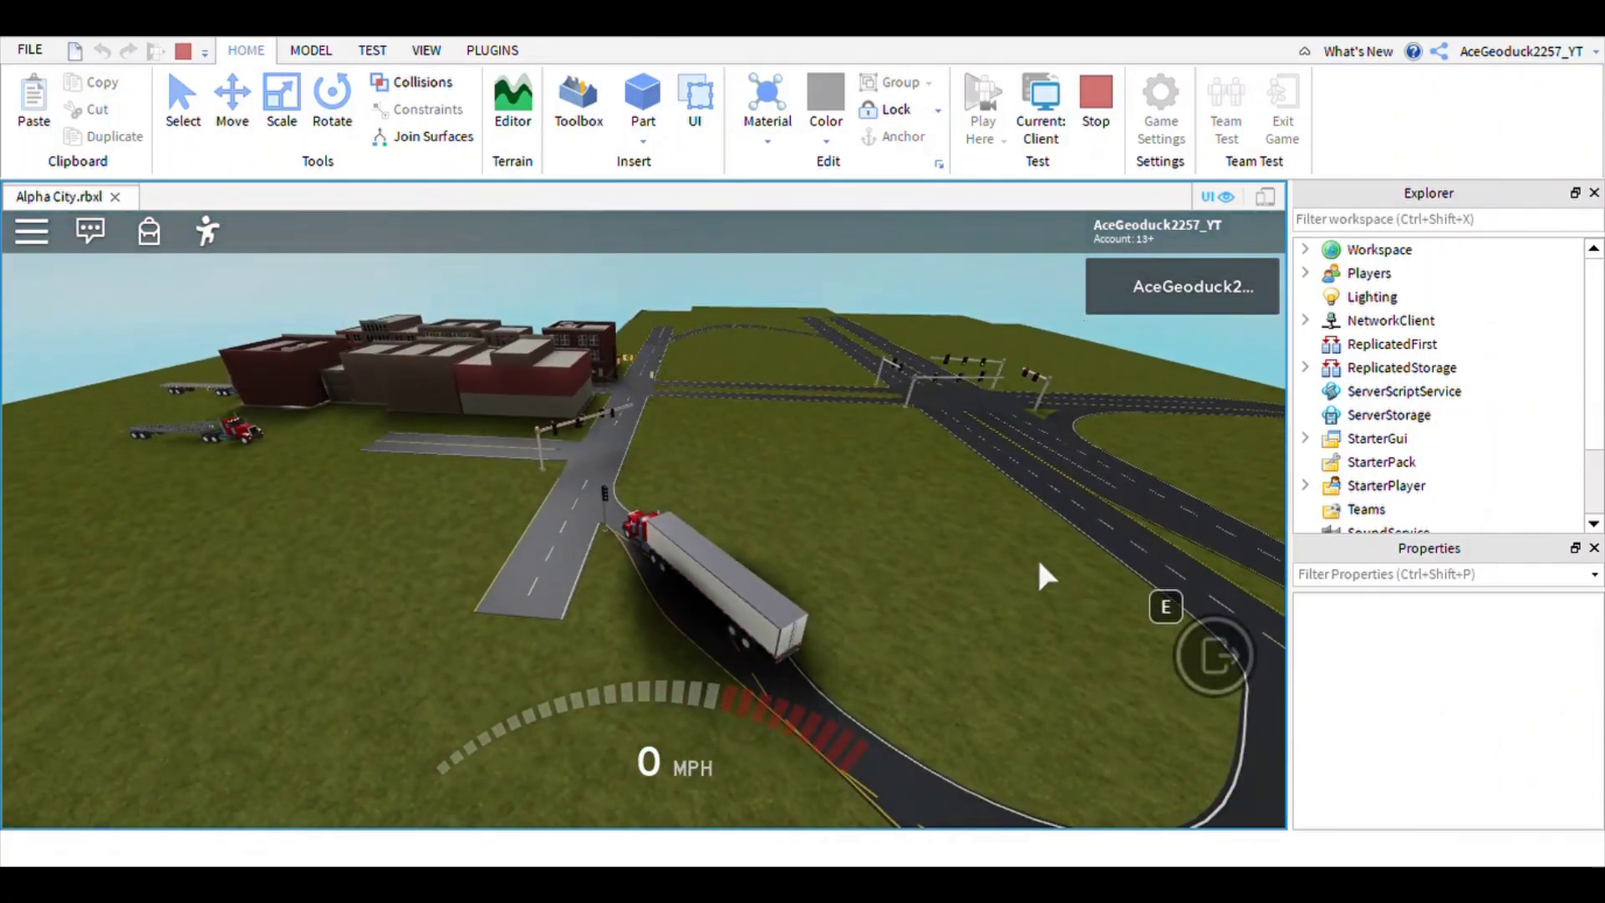
- Drive the truck through the junction and past the buildings, and take the curved connector road to inspect its layout
right_click_drag(863, 481, 854, 479)
scroll(854, 479, "up", 3)
key("w")
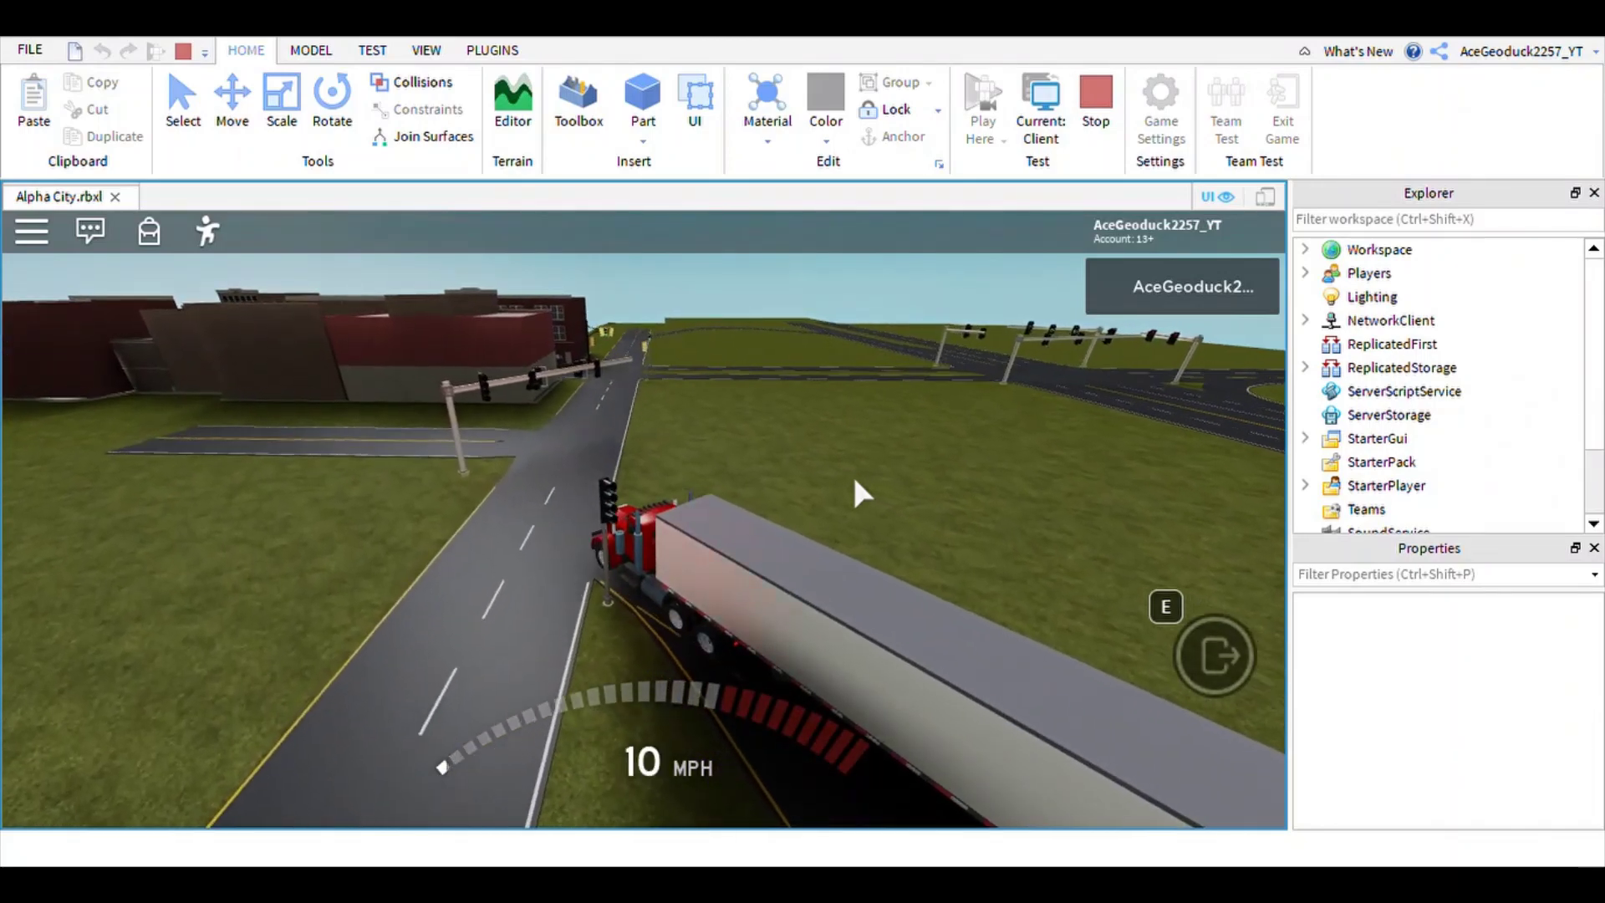
scroll(851, 473, "down", 4)
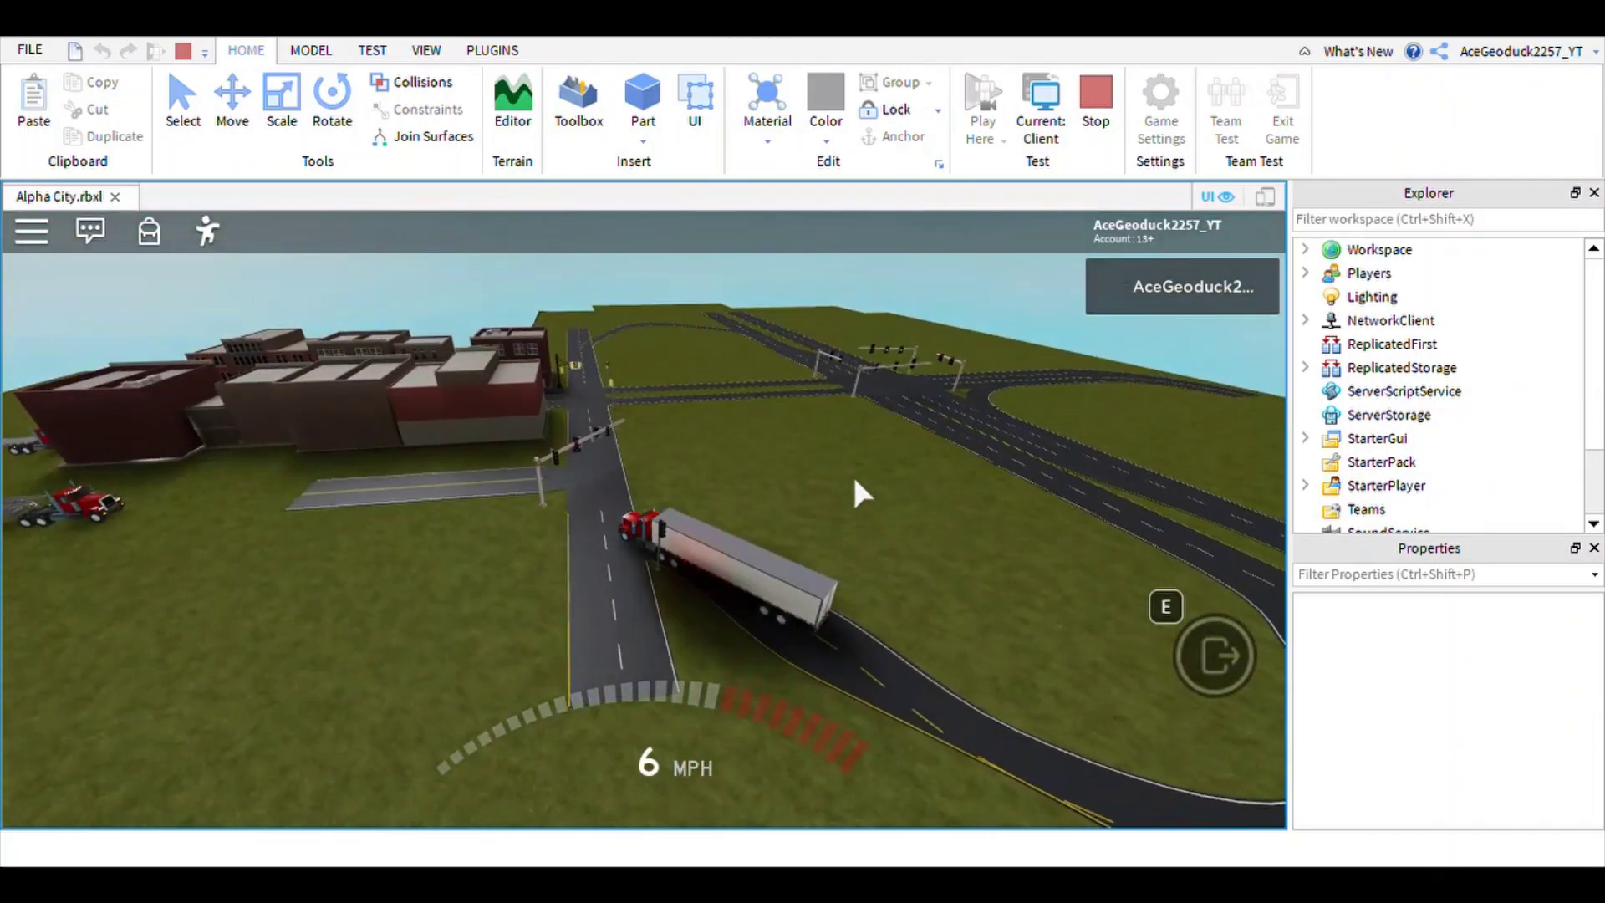
key("w")
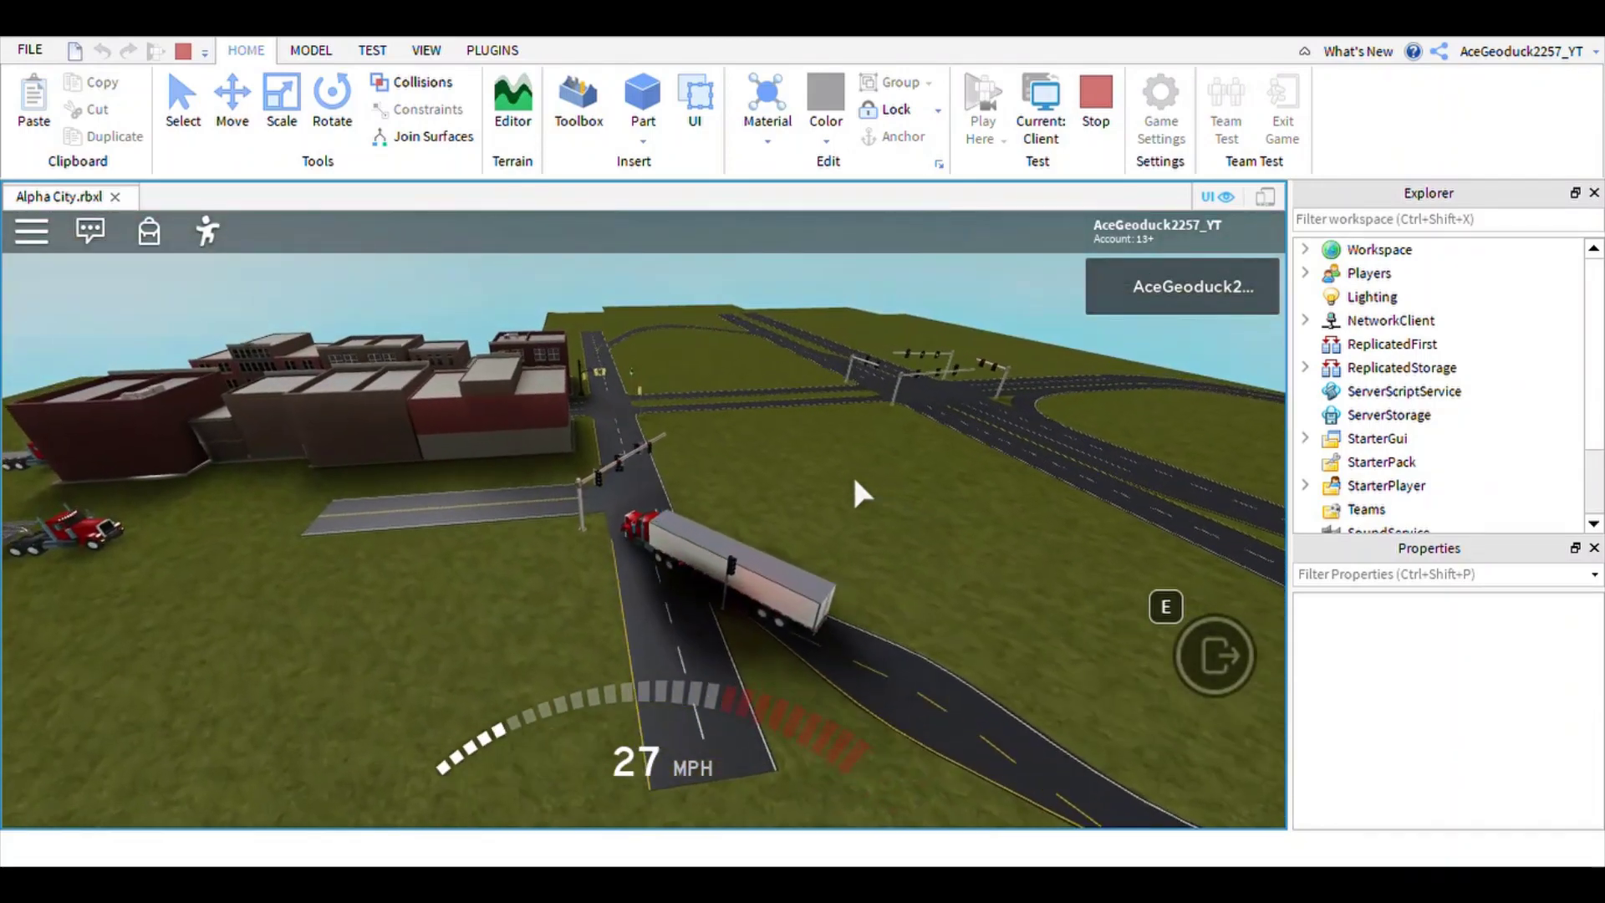
scroll(850, 473, "up", 5)
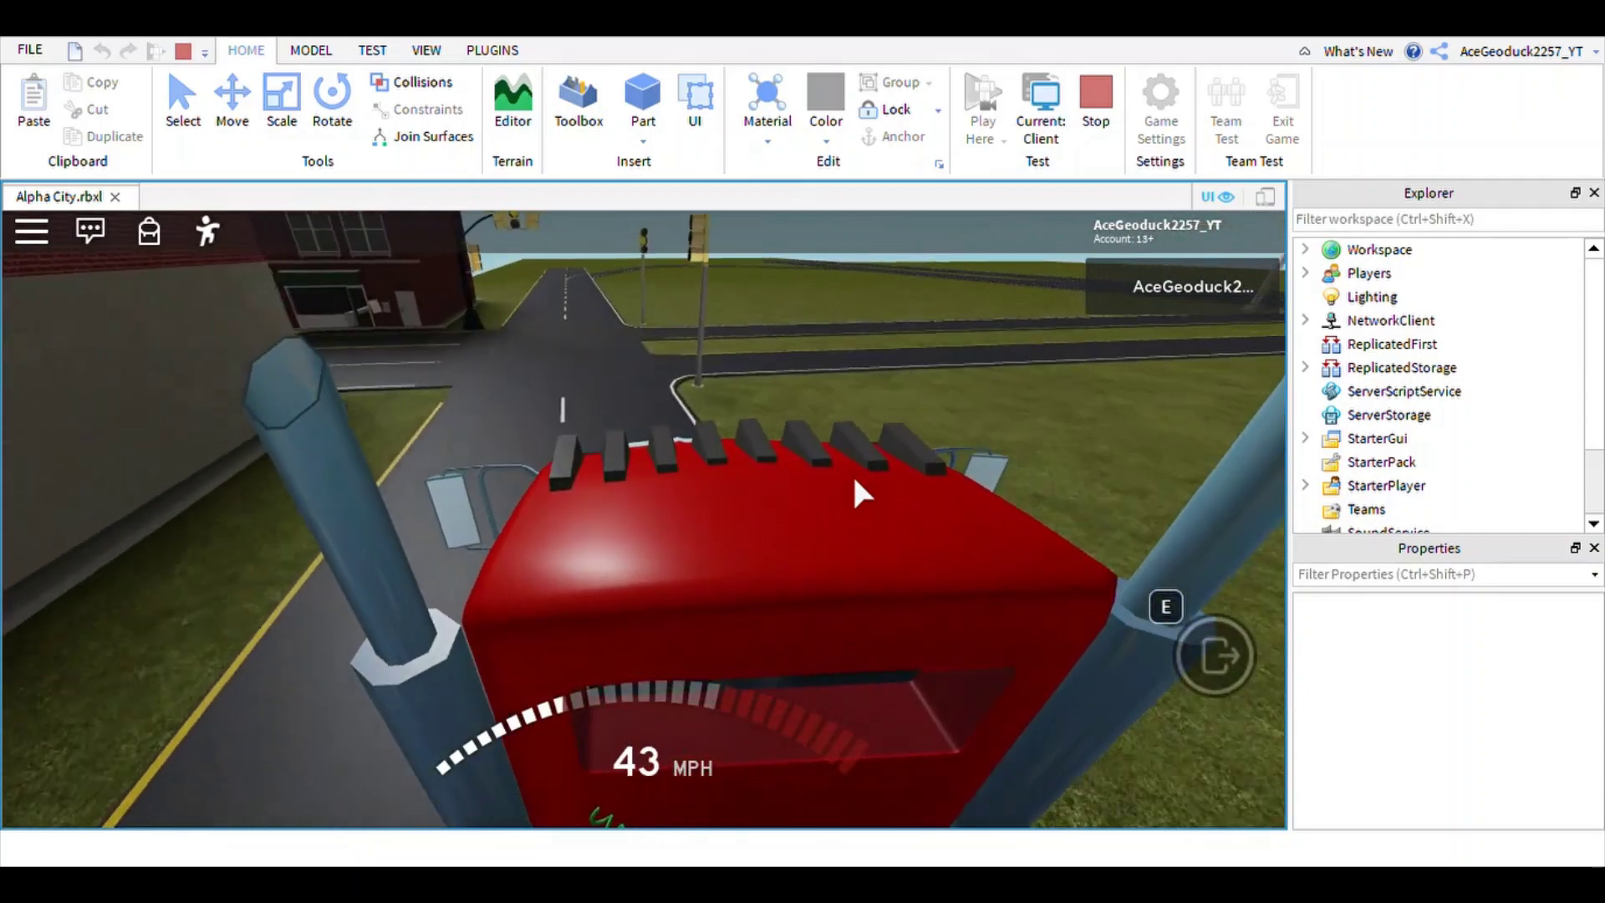
scroll(851, 473, "down", 6)
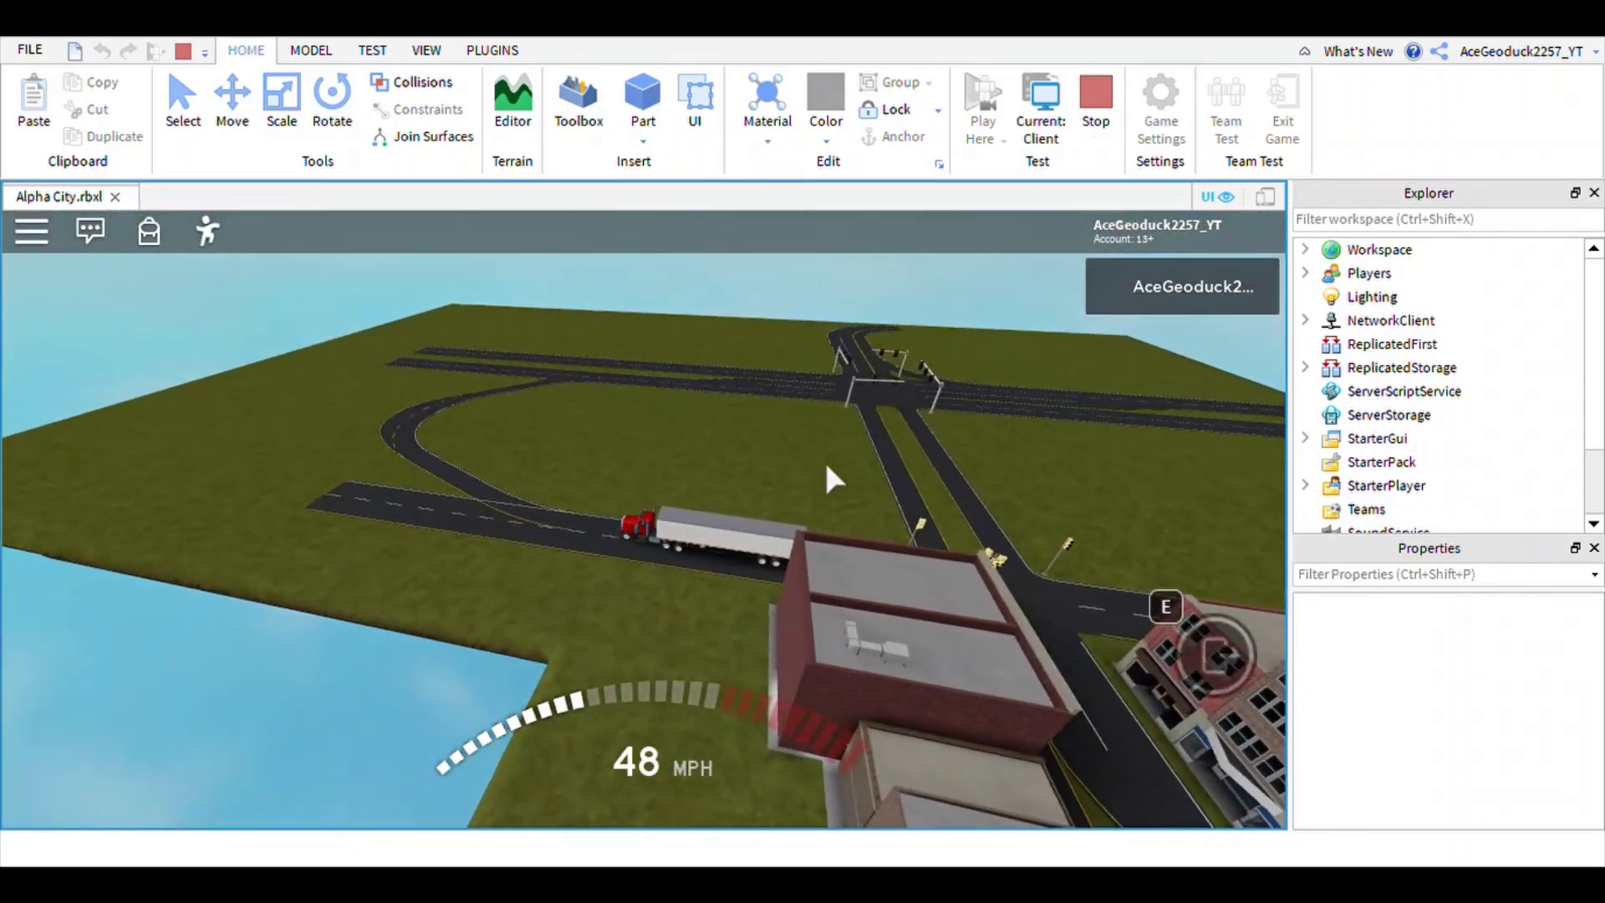
scroll(827, 463, "up", 3)
key("d")
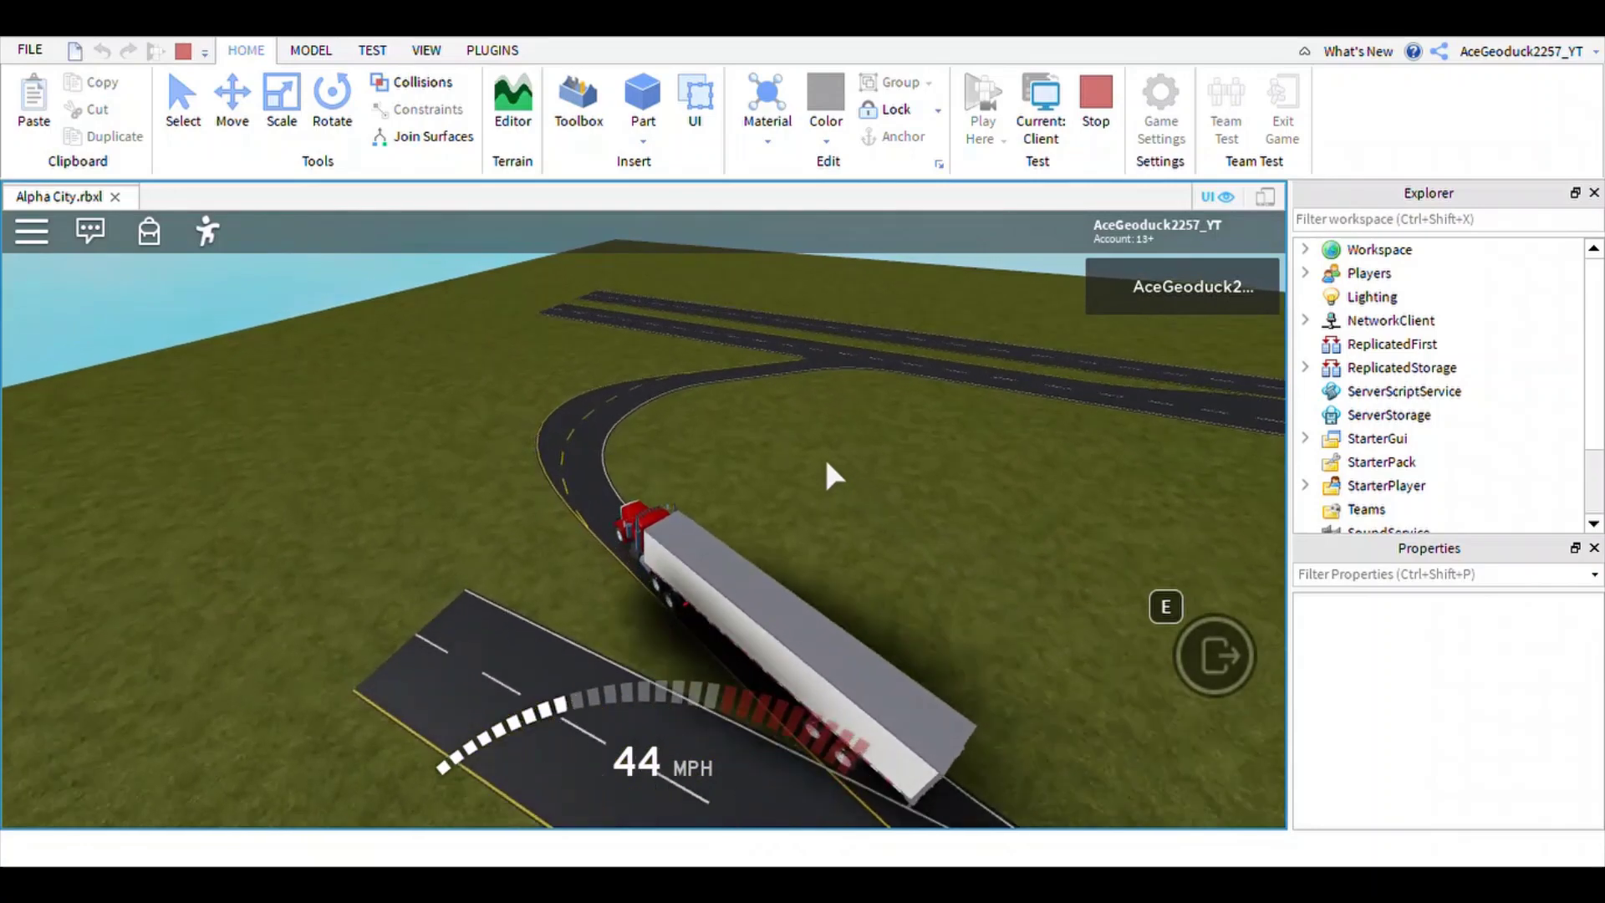
key("s")
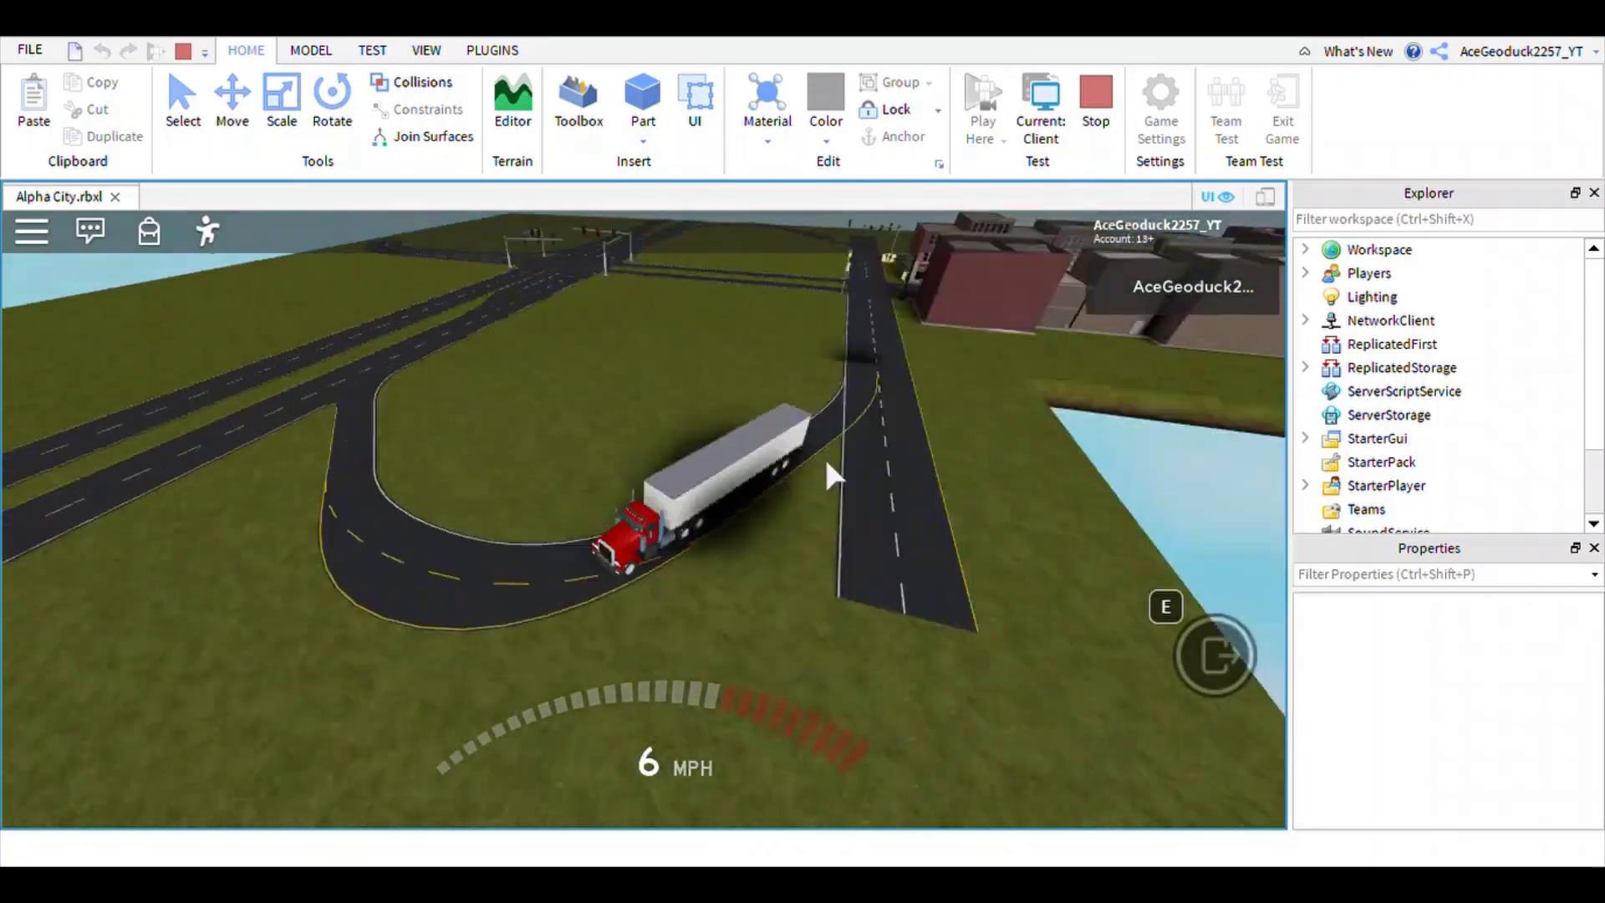
- Drive the truck around the curved connector, merge onto the divided road, and turn right at the traffic-light intersection
key("w")
key("d")
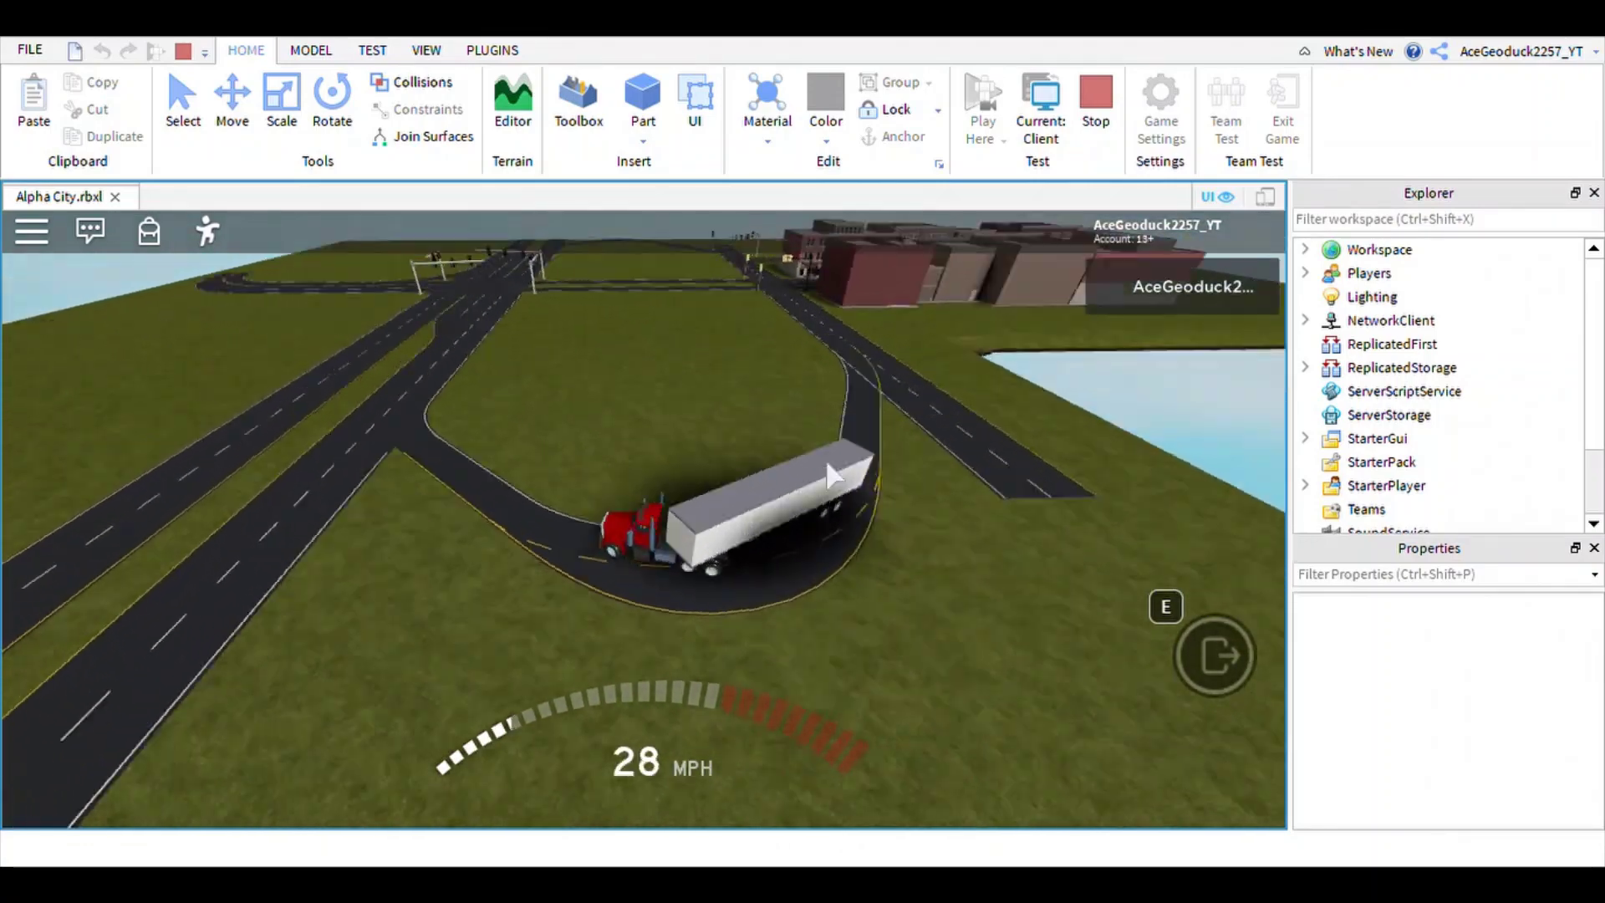
key("w")
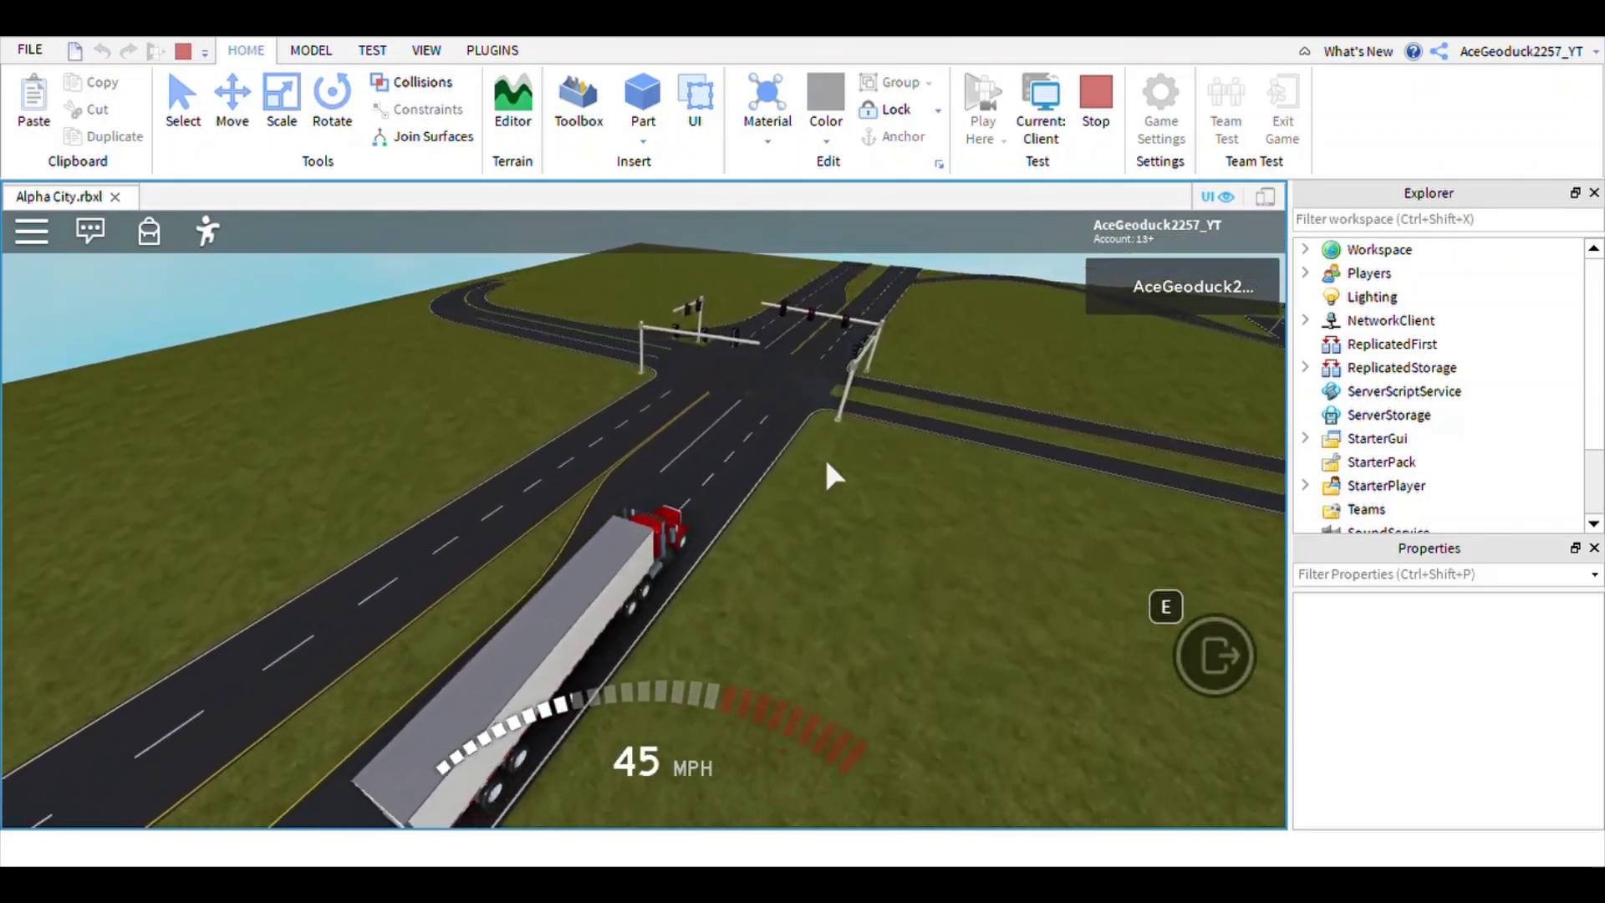
key("a")
key("s")
key("d")
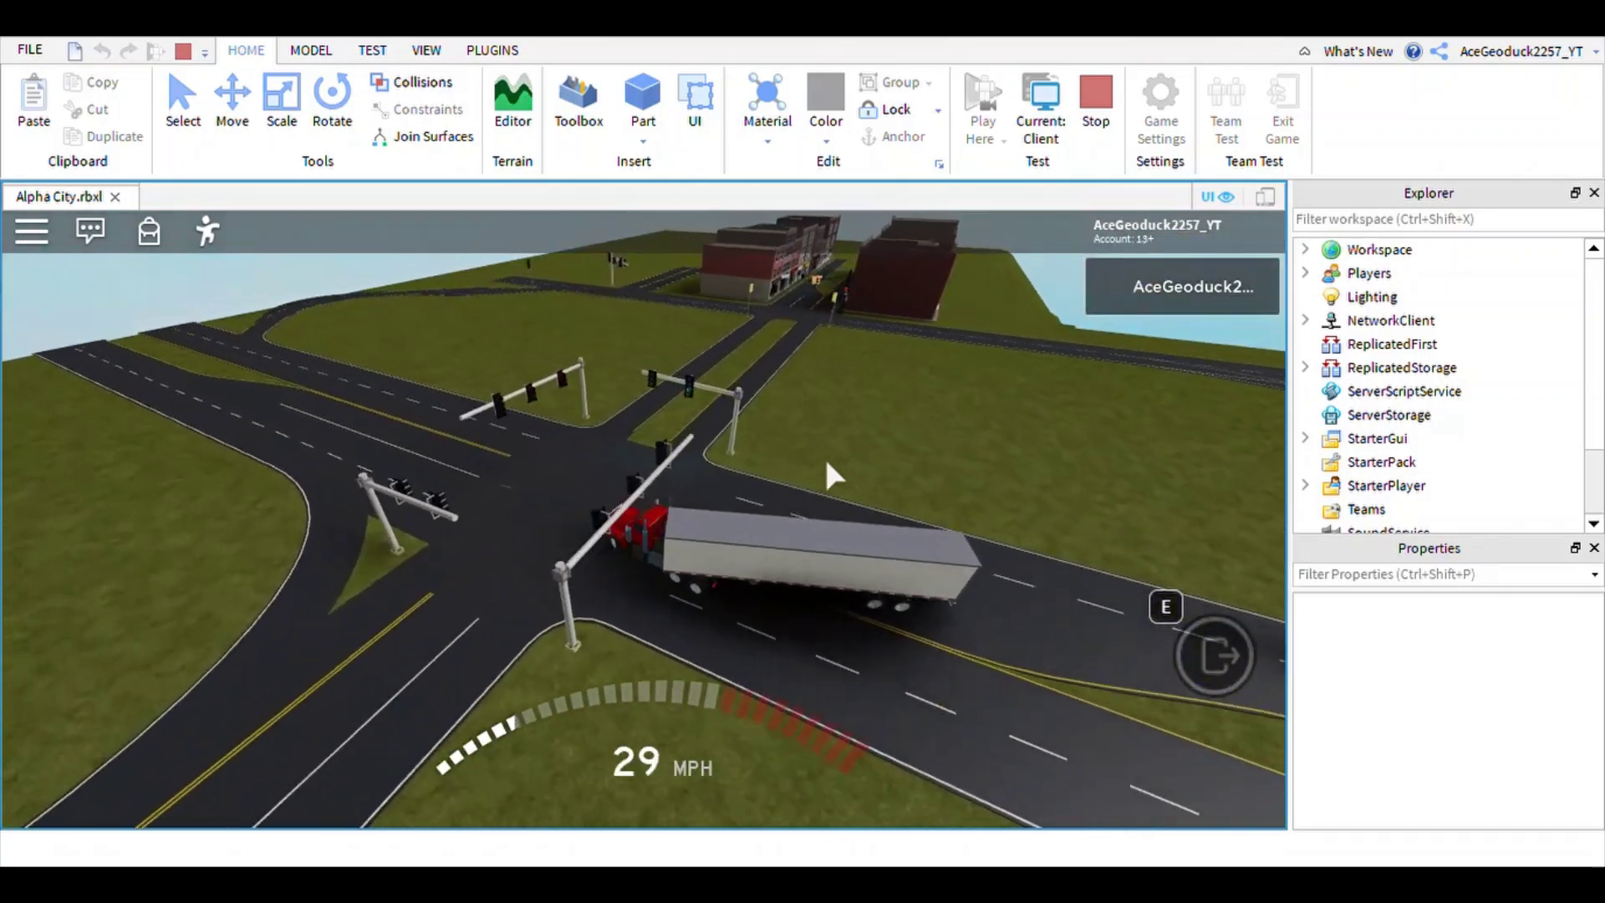
- Drive the truck along the divided side road, across the junction, and between the rows of buildings to the grass beyond
key("w")
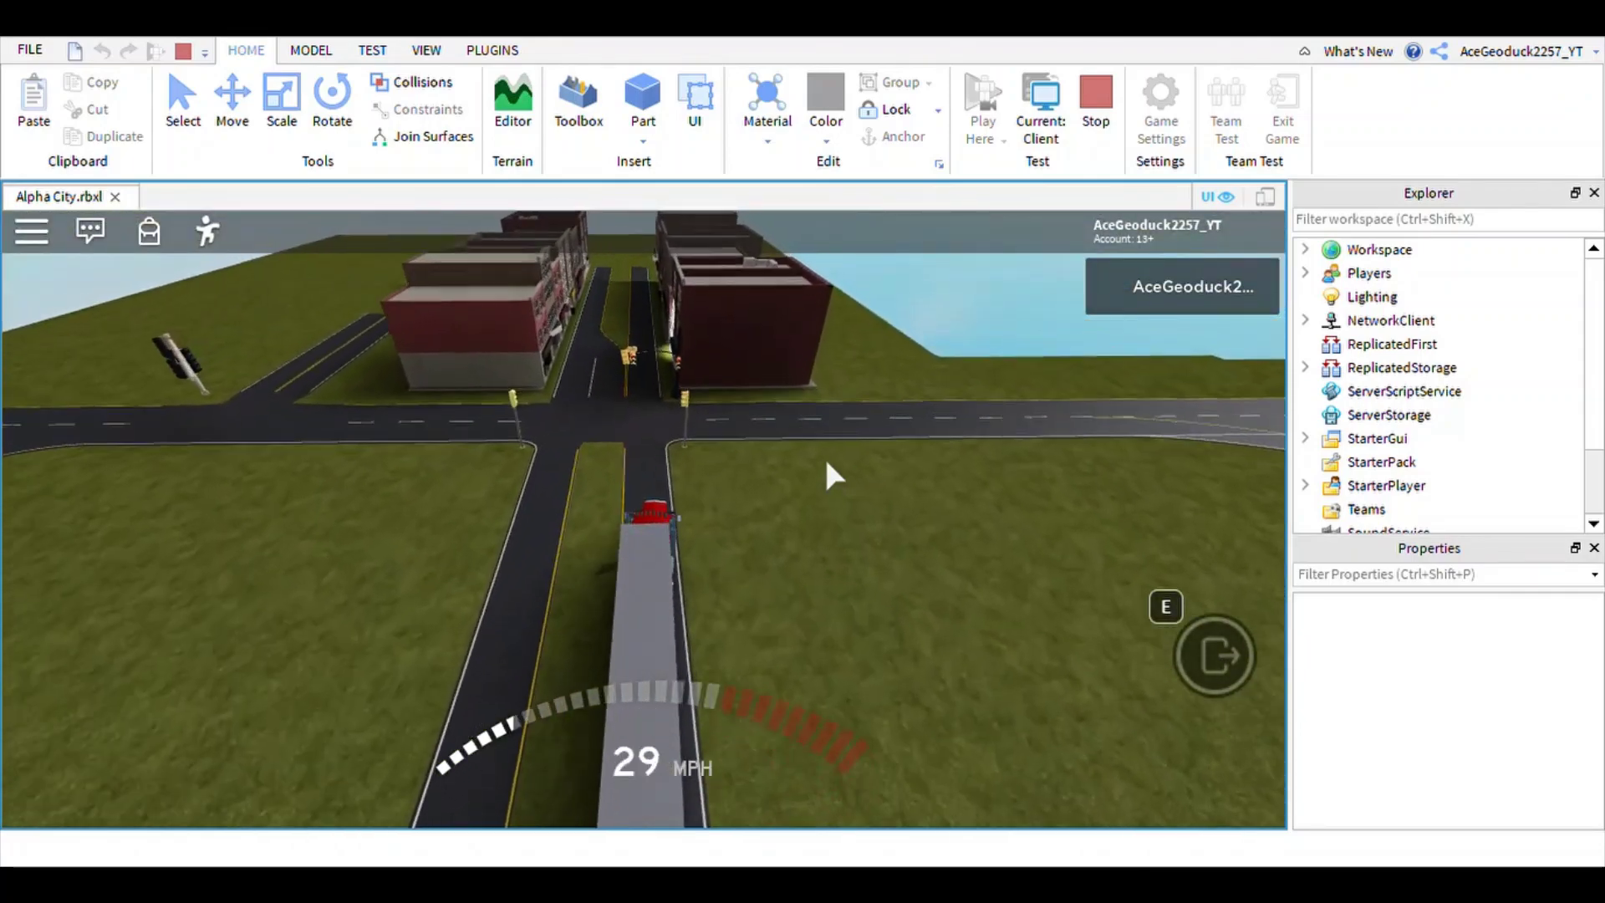
key("w")
key("w")
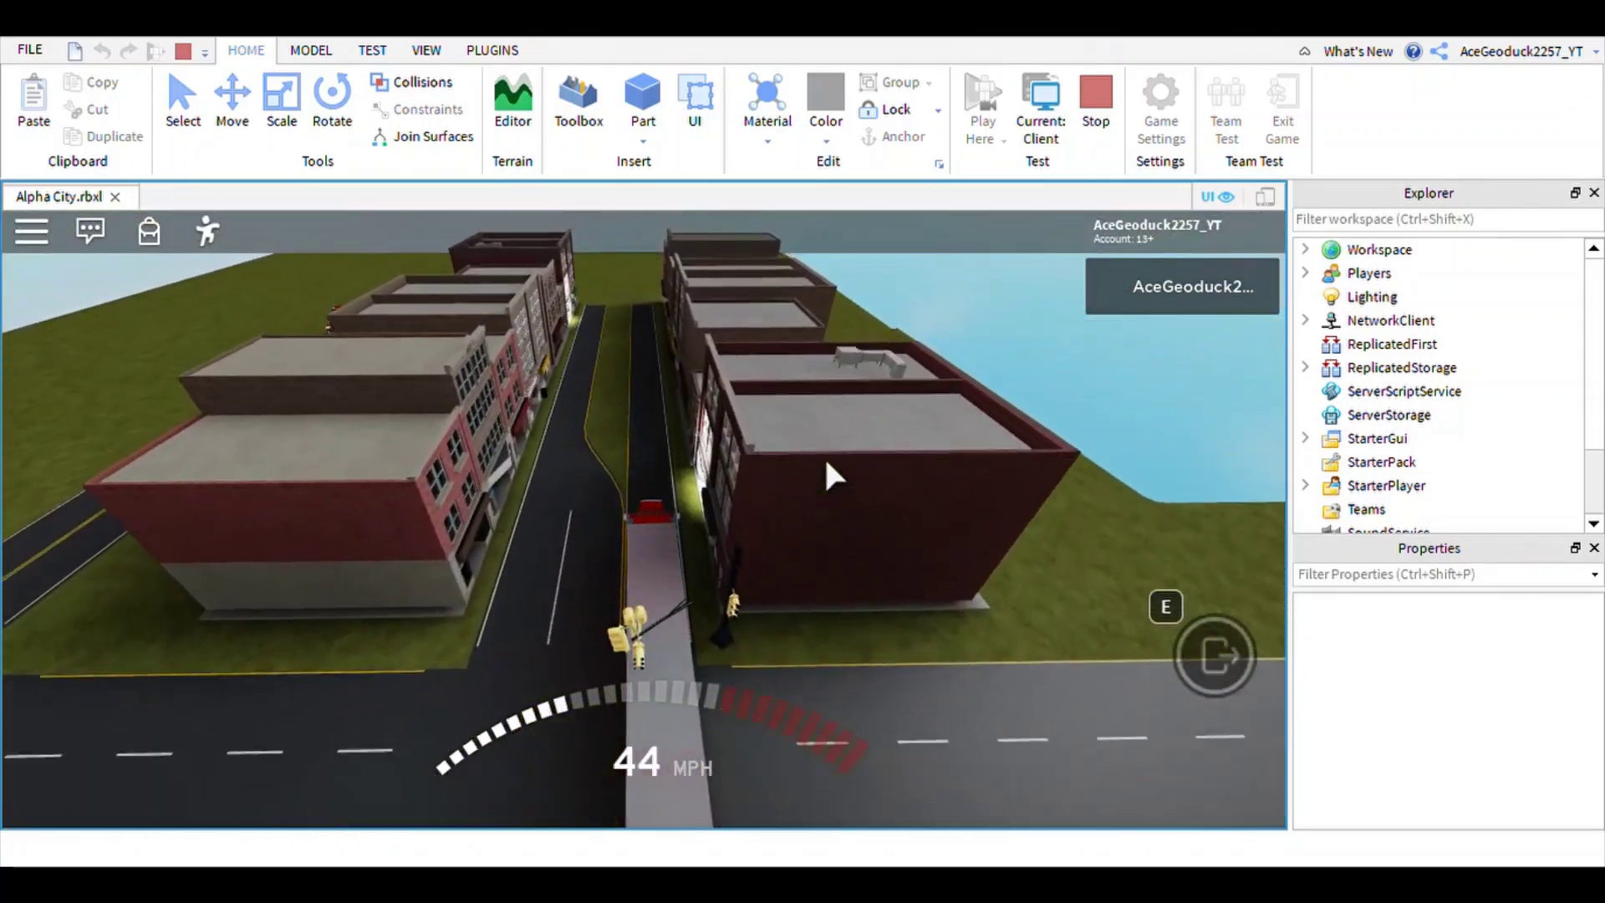
right_click_drag(826, 461, 825, 461)
key("w")
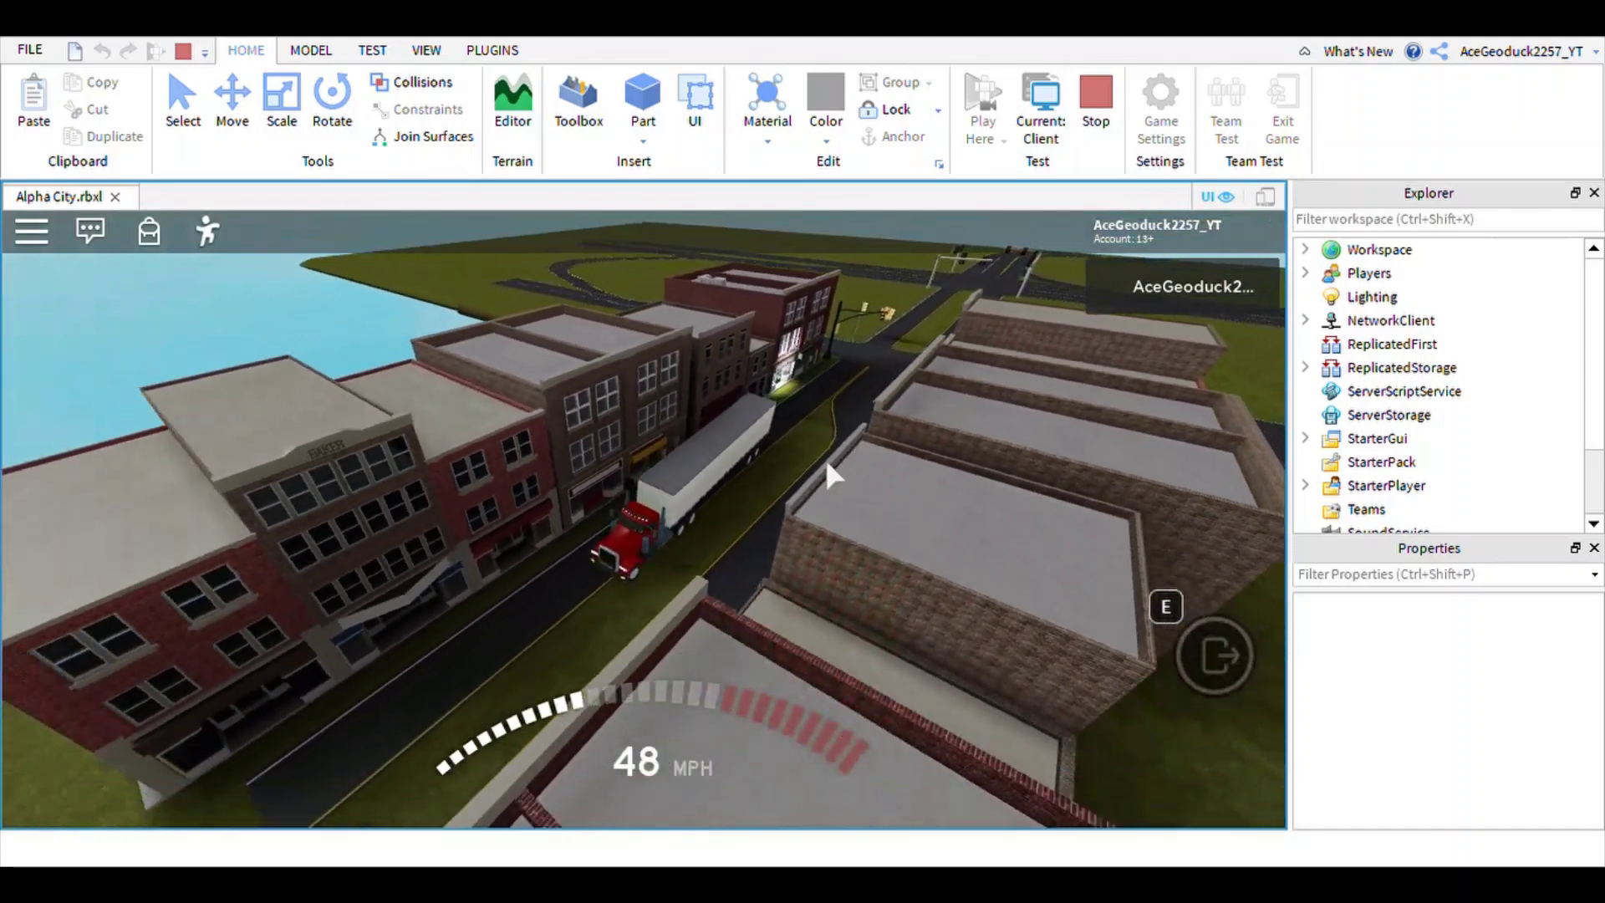
key("w")
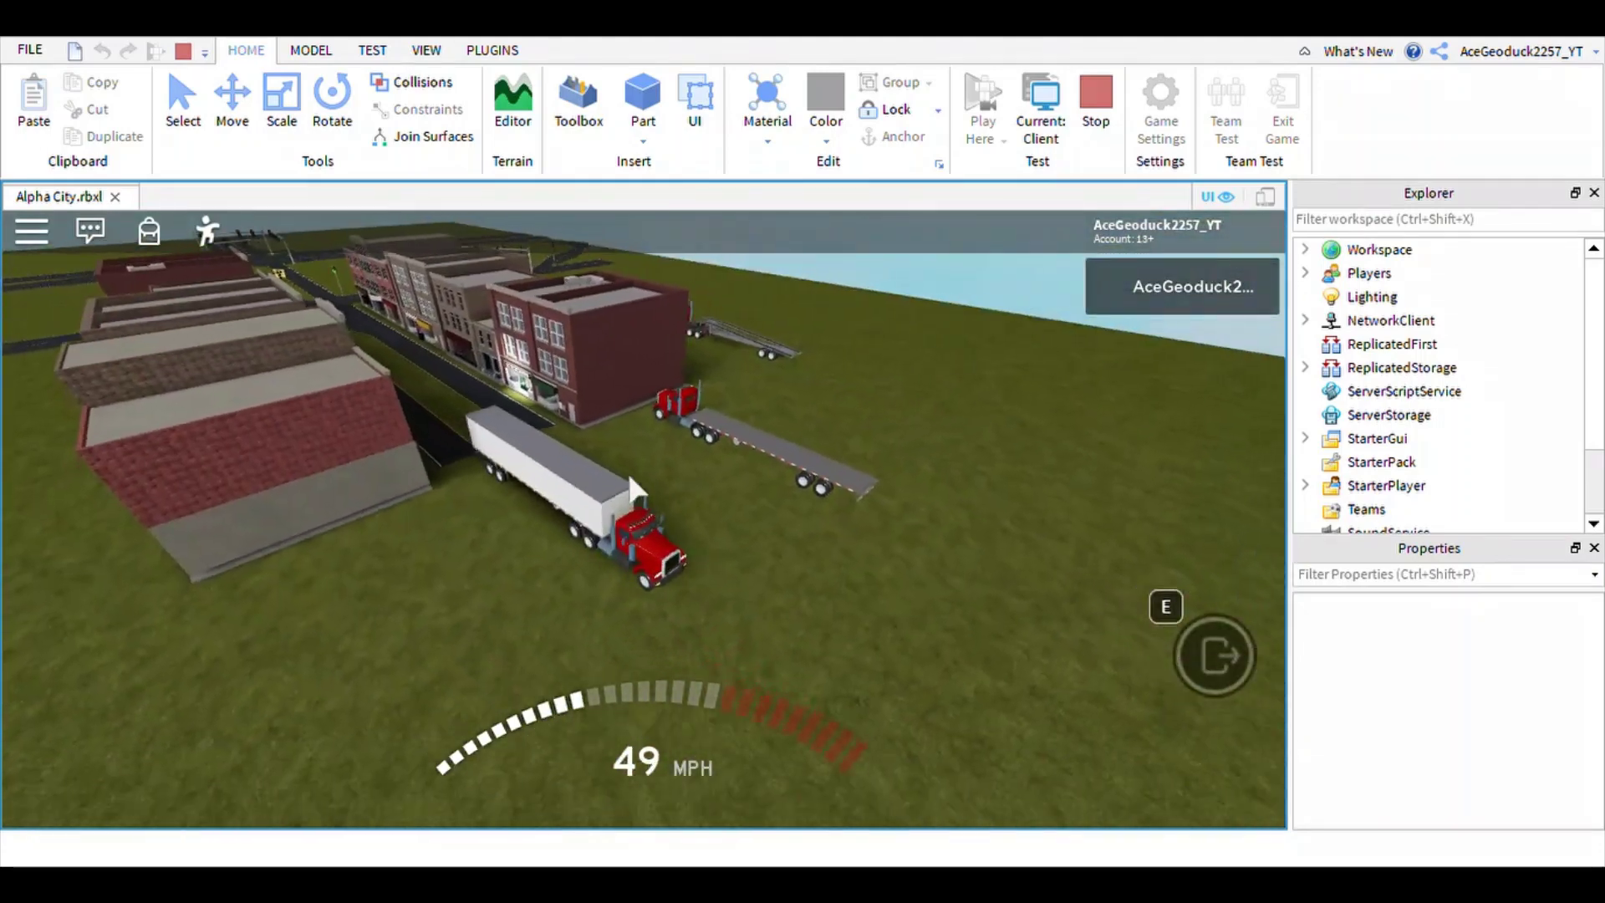
- Turn the truck around on the grass past the parked trucks and follow the short two-lane road behind the buildings to its junction
key("w")
key("a")
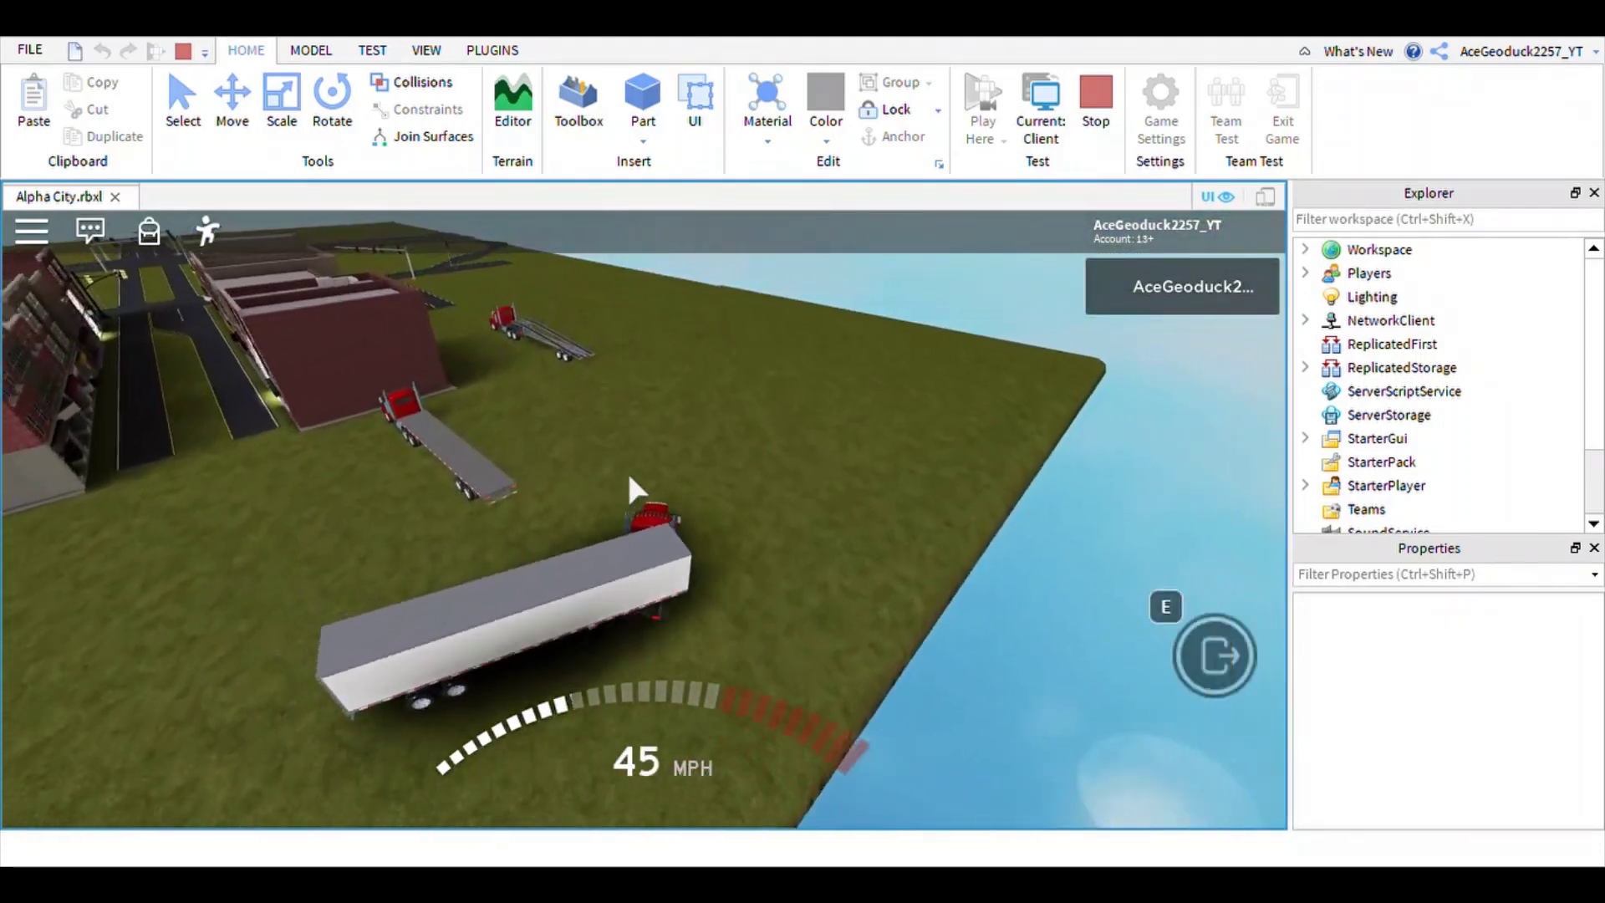
key("w")
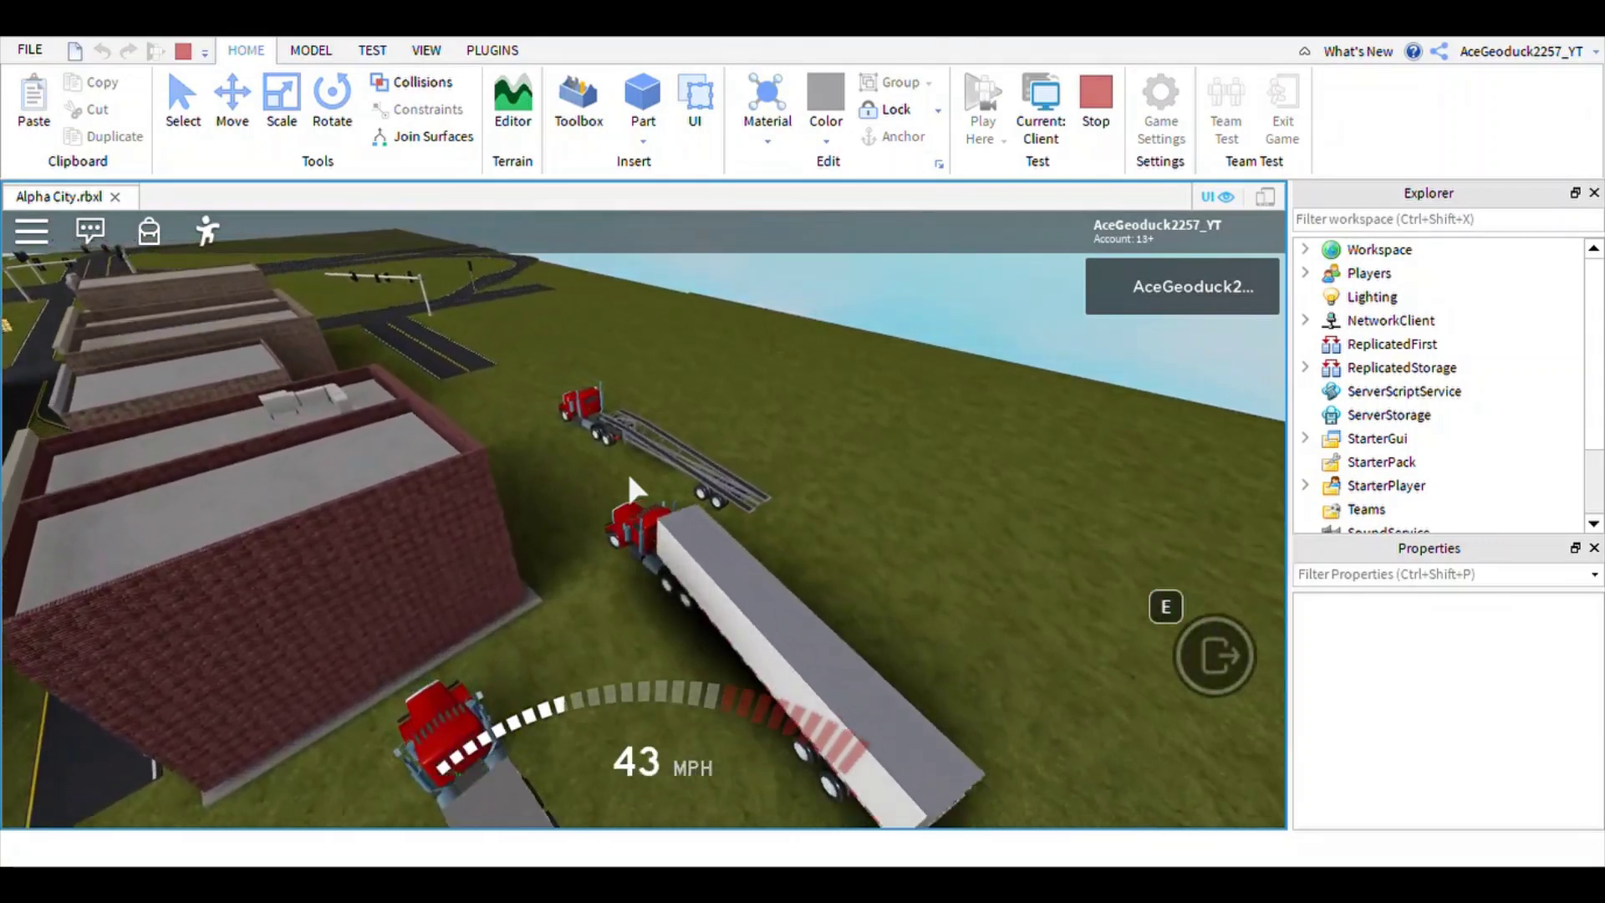
key("w")
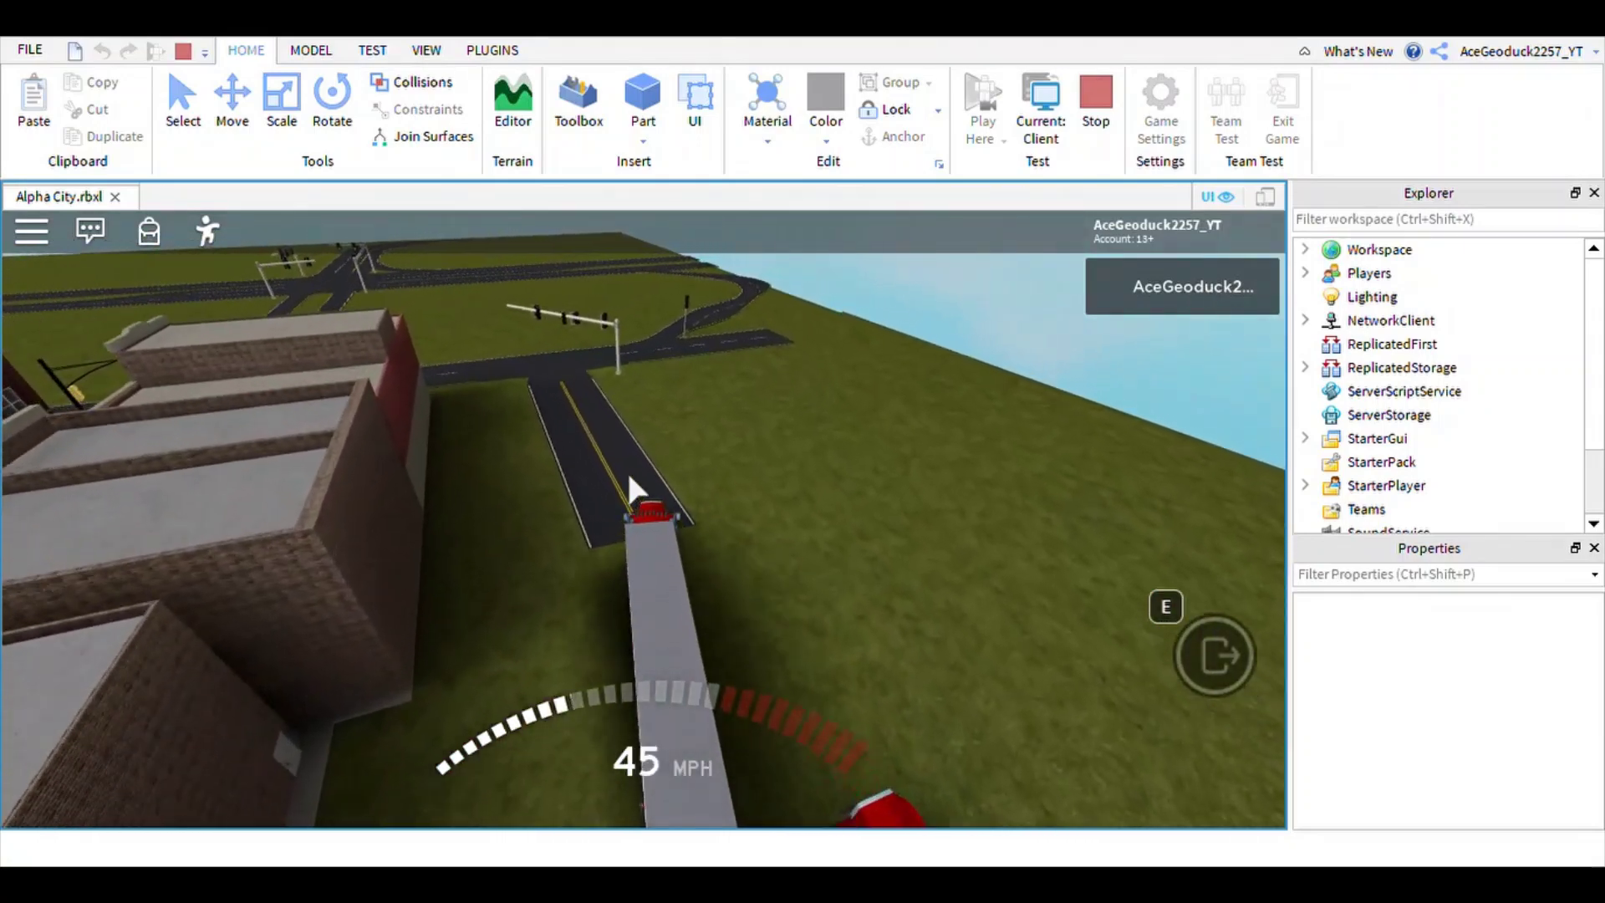
key("w")
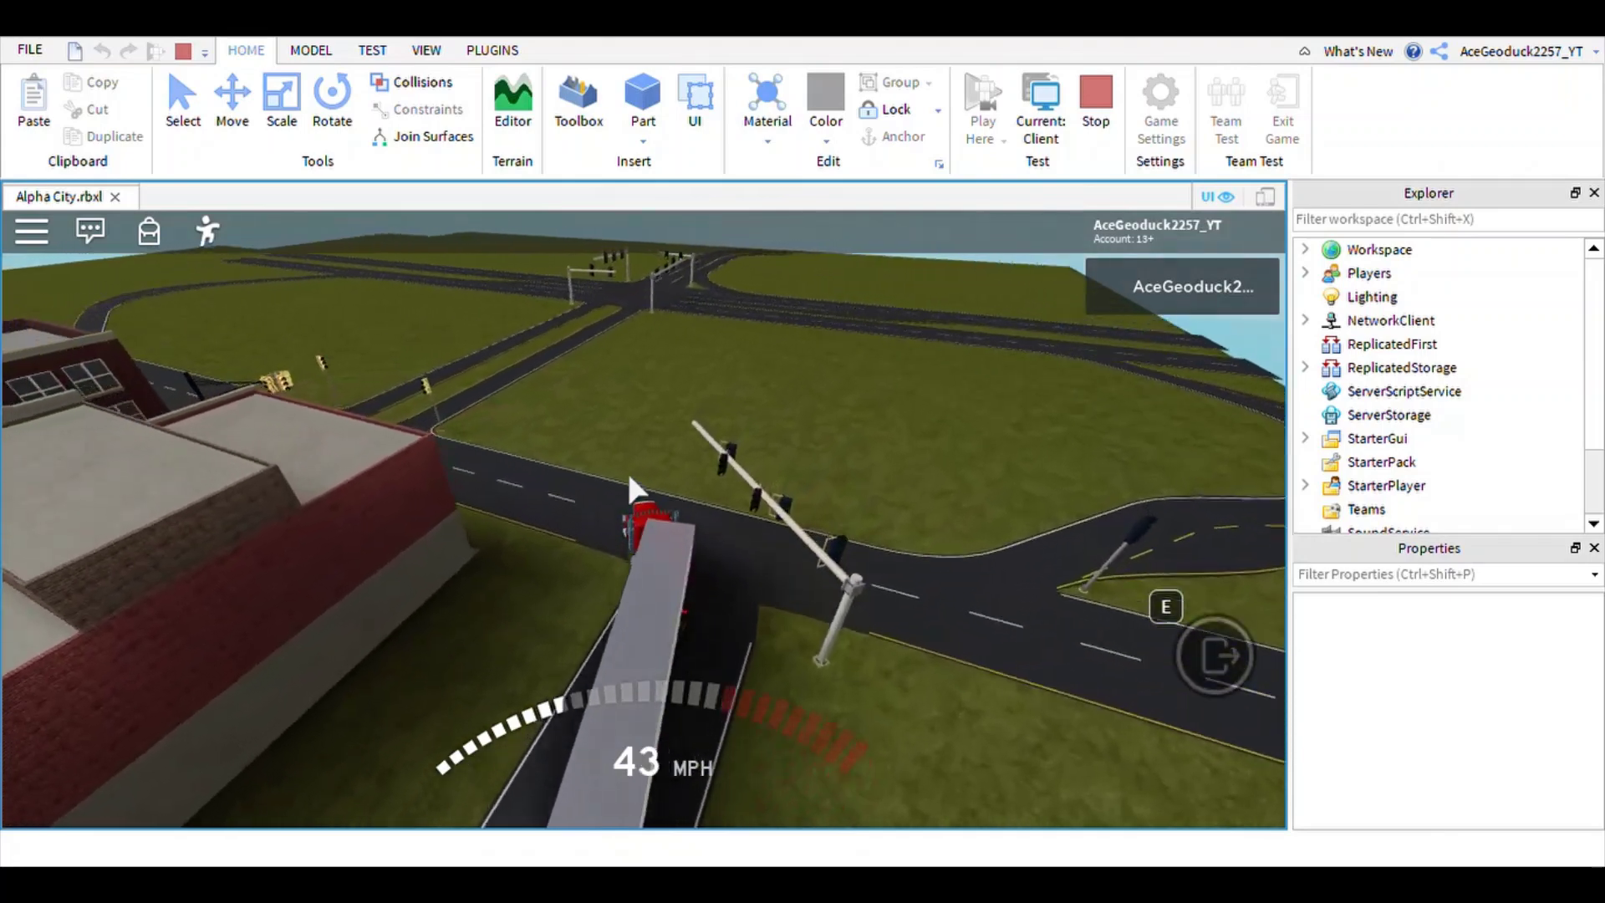
- Drive the truck along the cross road past the buildings and around the curved connector toward the divided road
key("w")
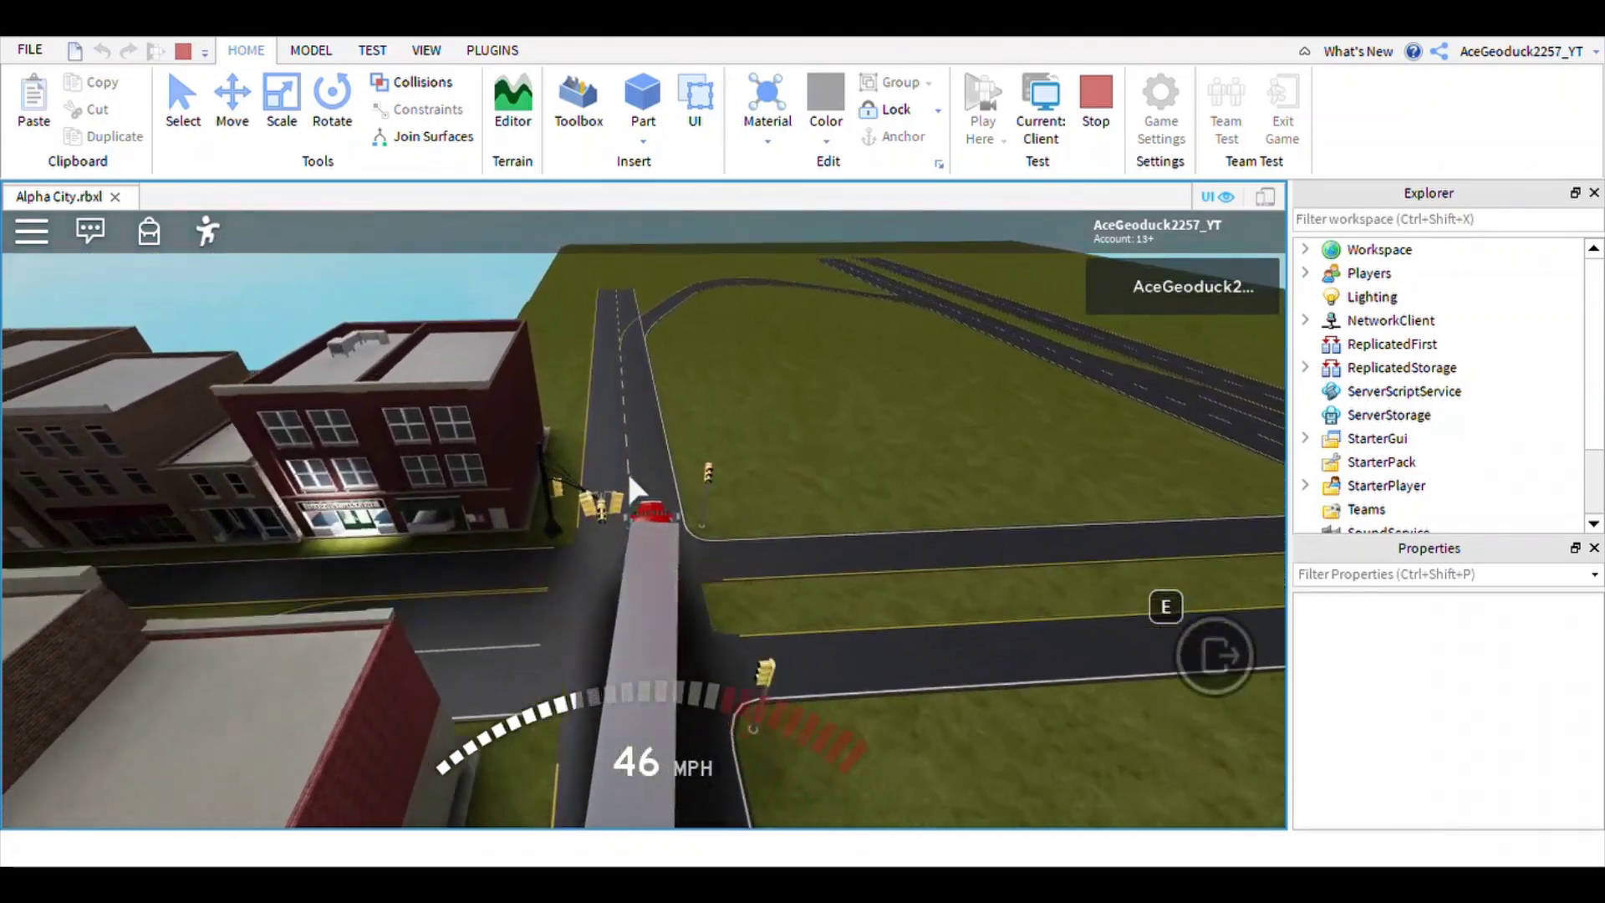
key("w")
key("d")
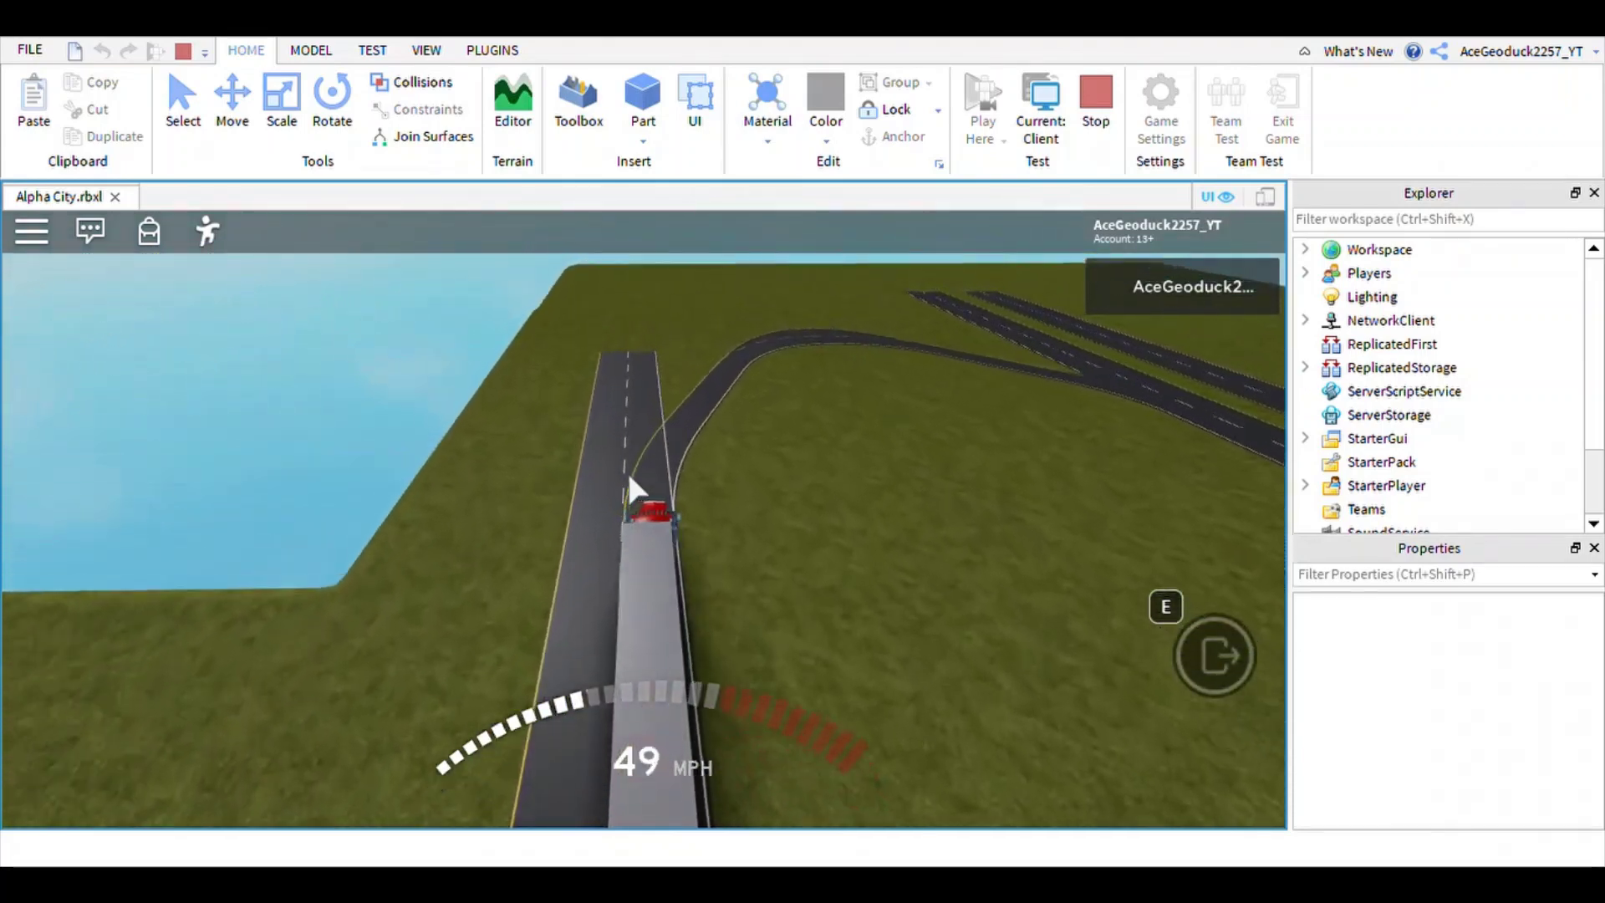
key("w")
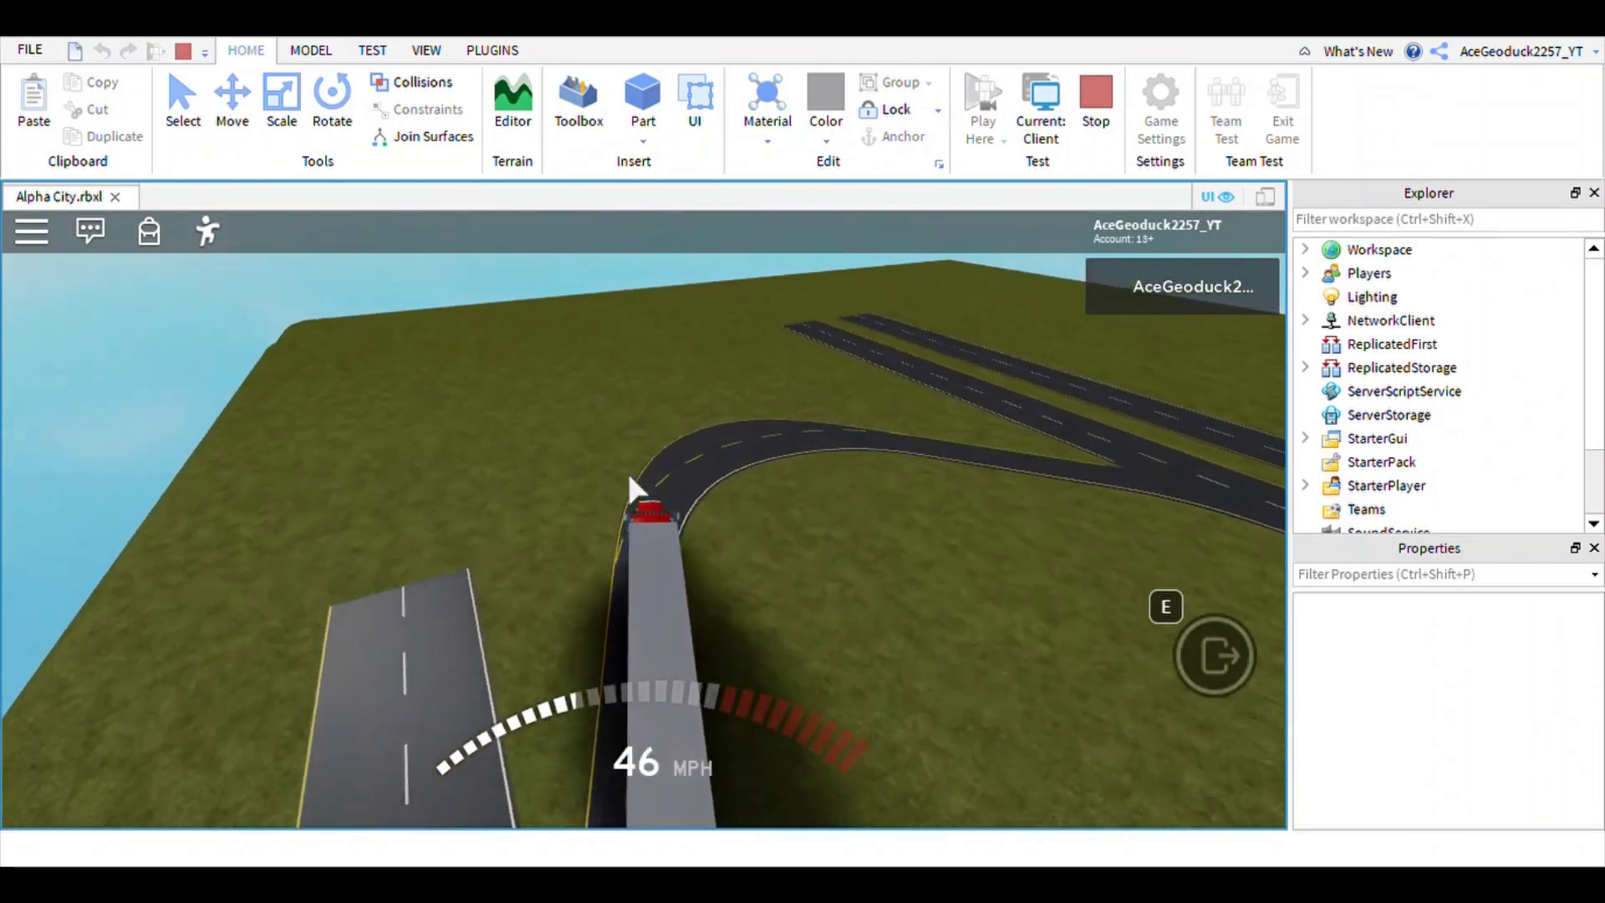
key("w")
key("d")
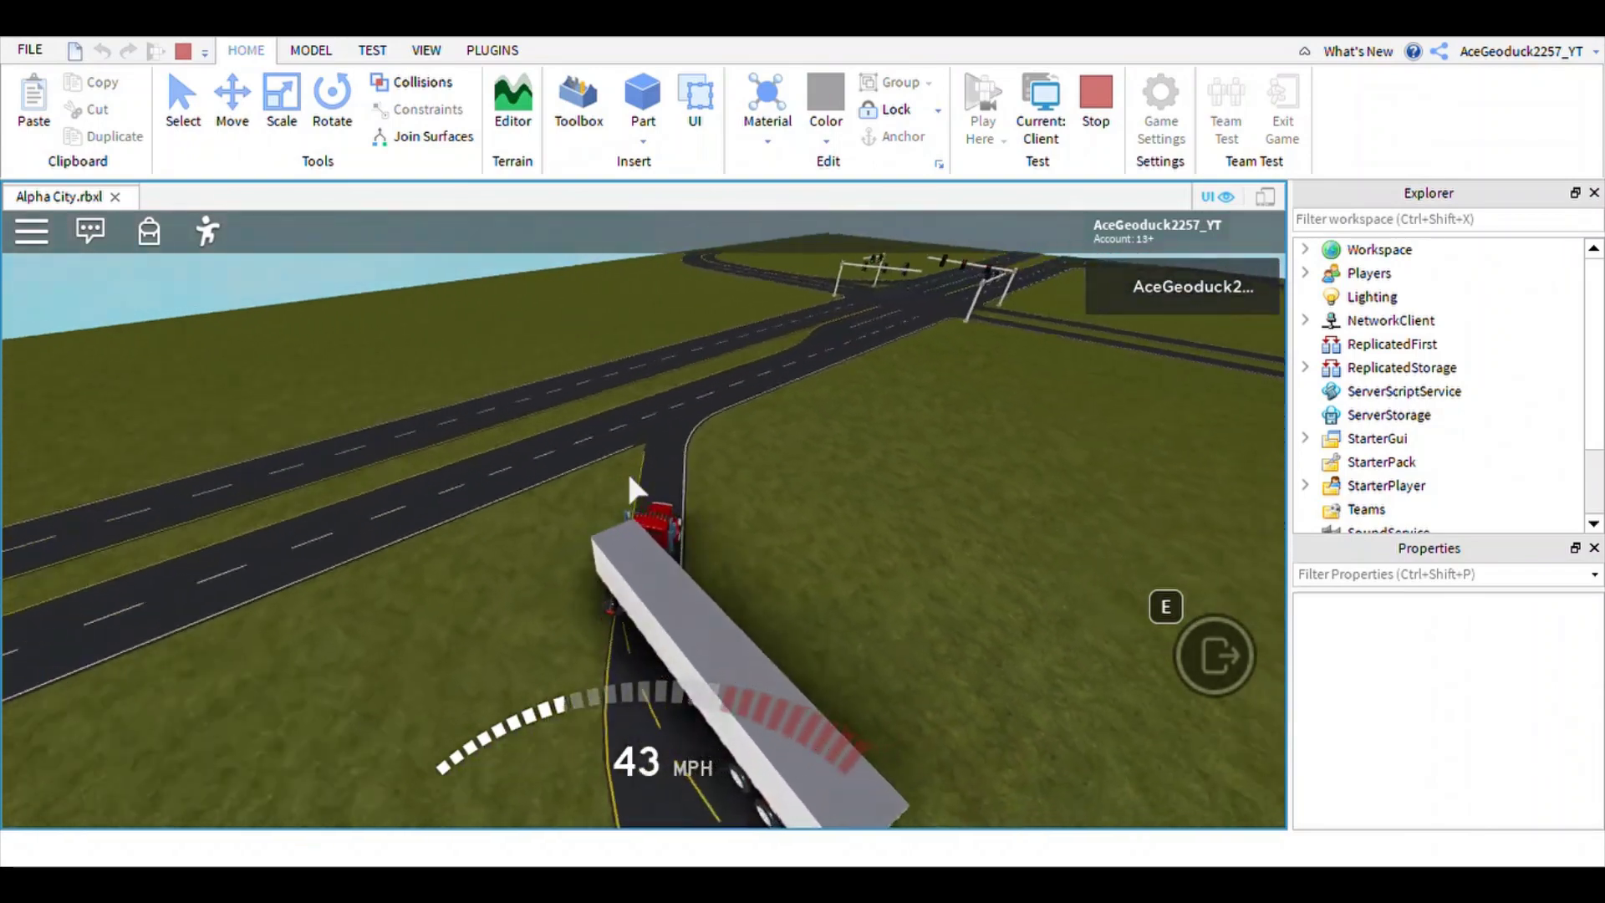
- Merge the truck onto the divided road and drive straight through the traffic-light intersection to examine the lanes beyond
key("w")
key("d")
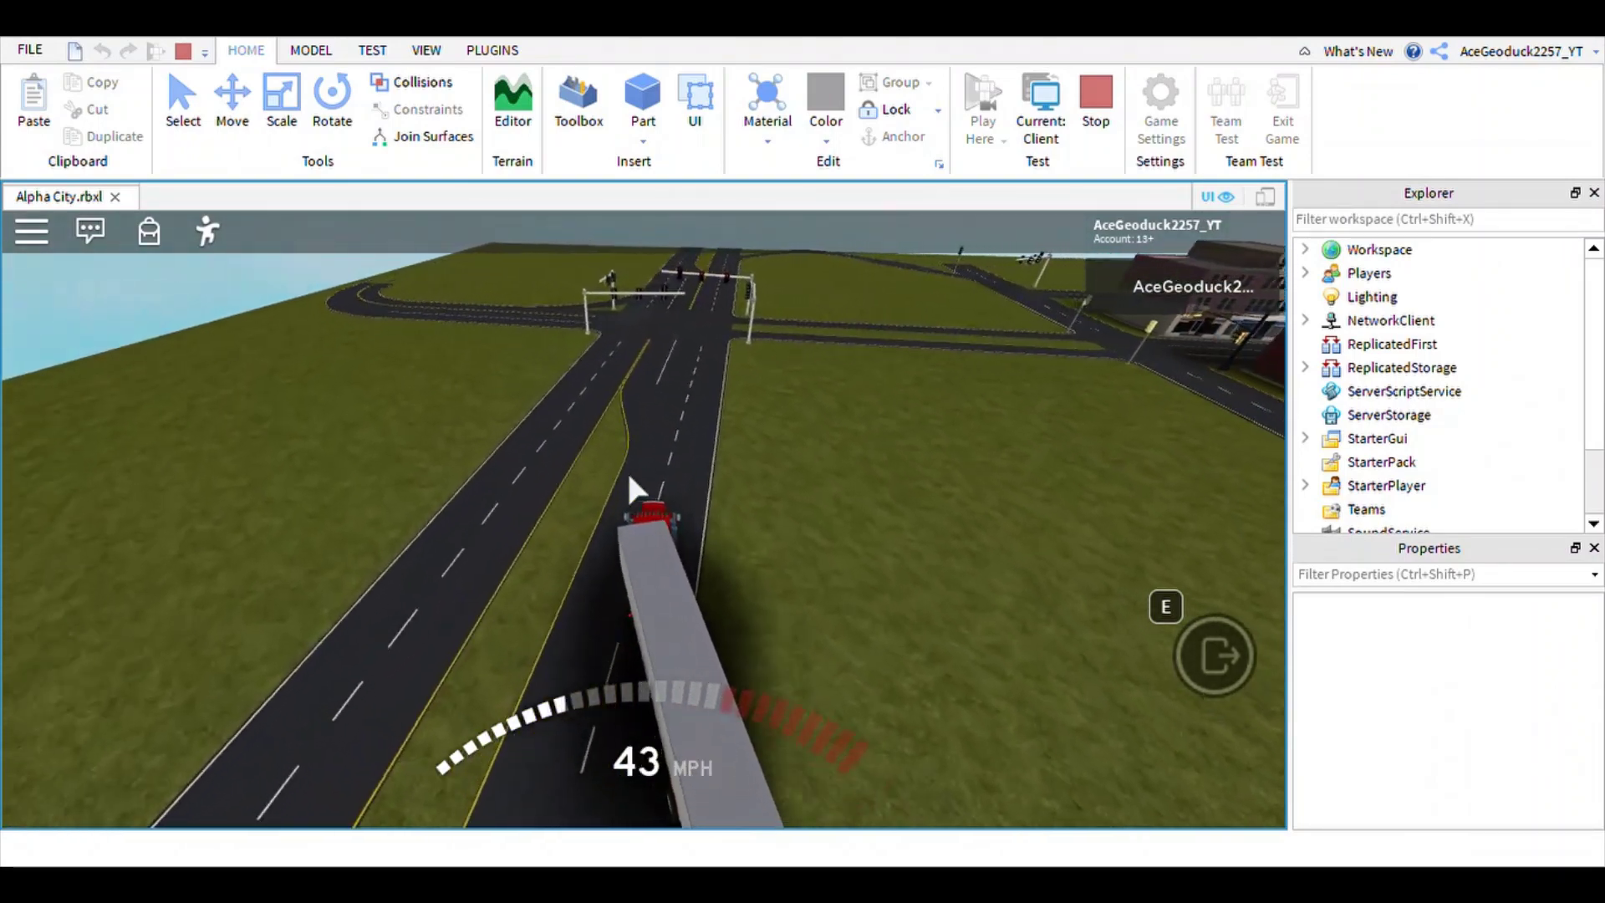
key("w")
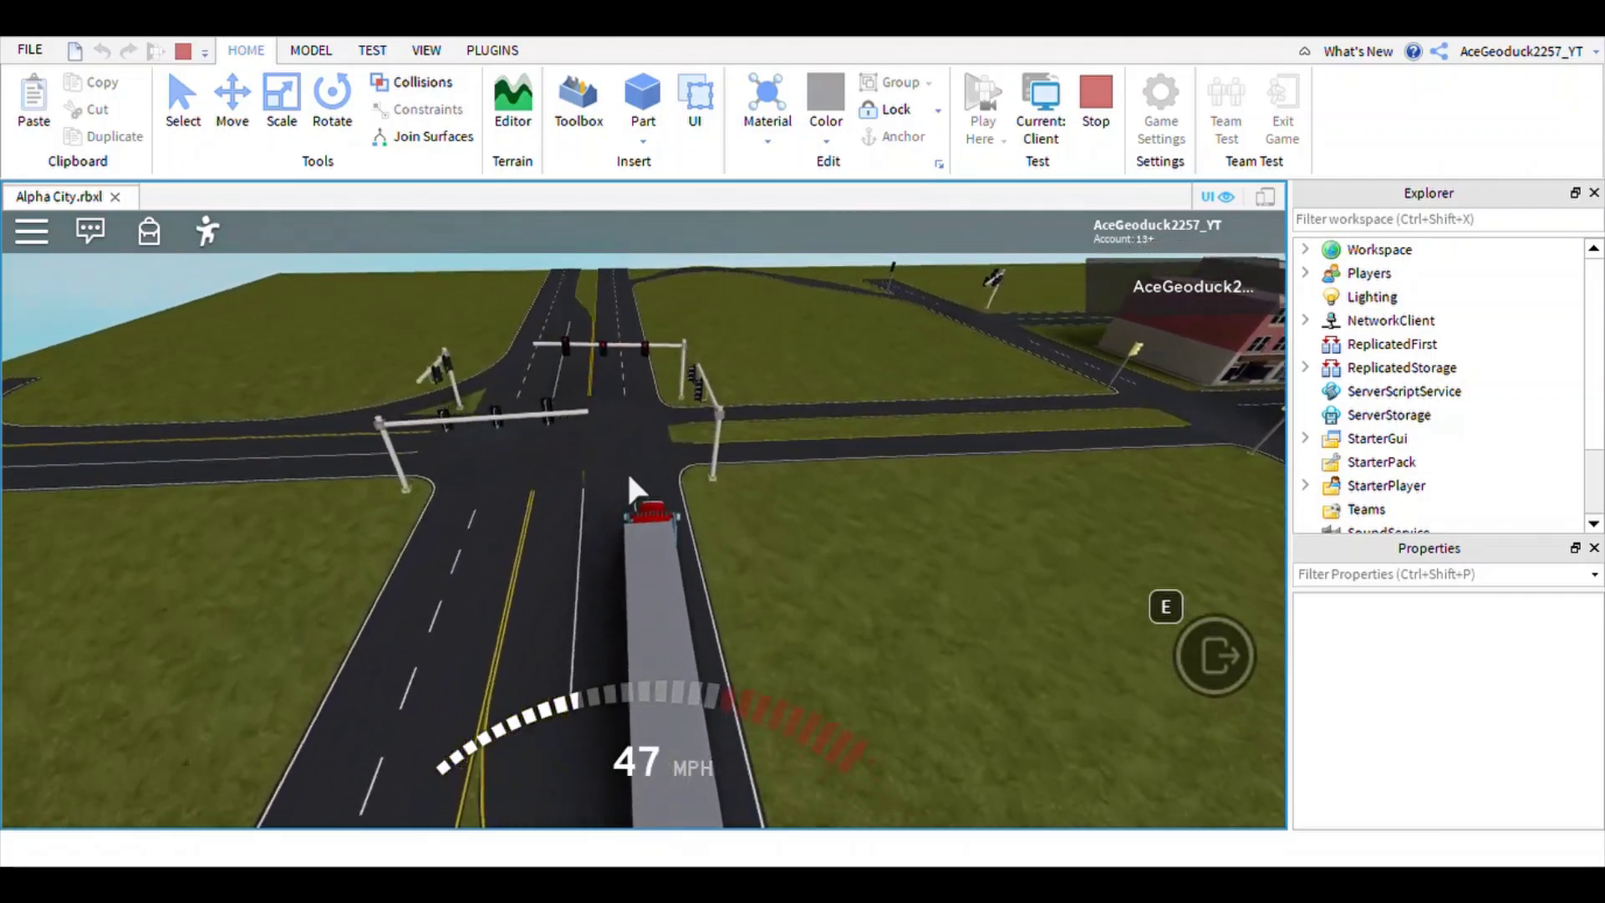
key("w")
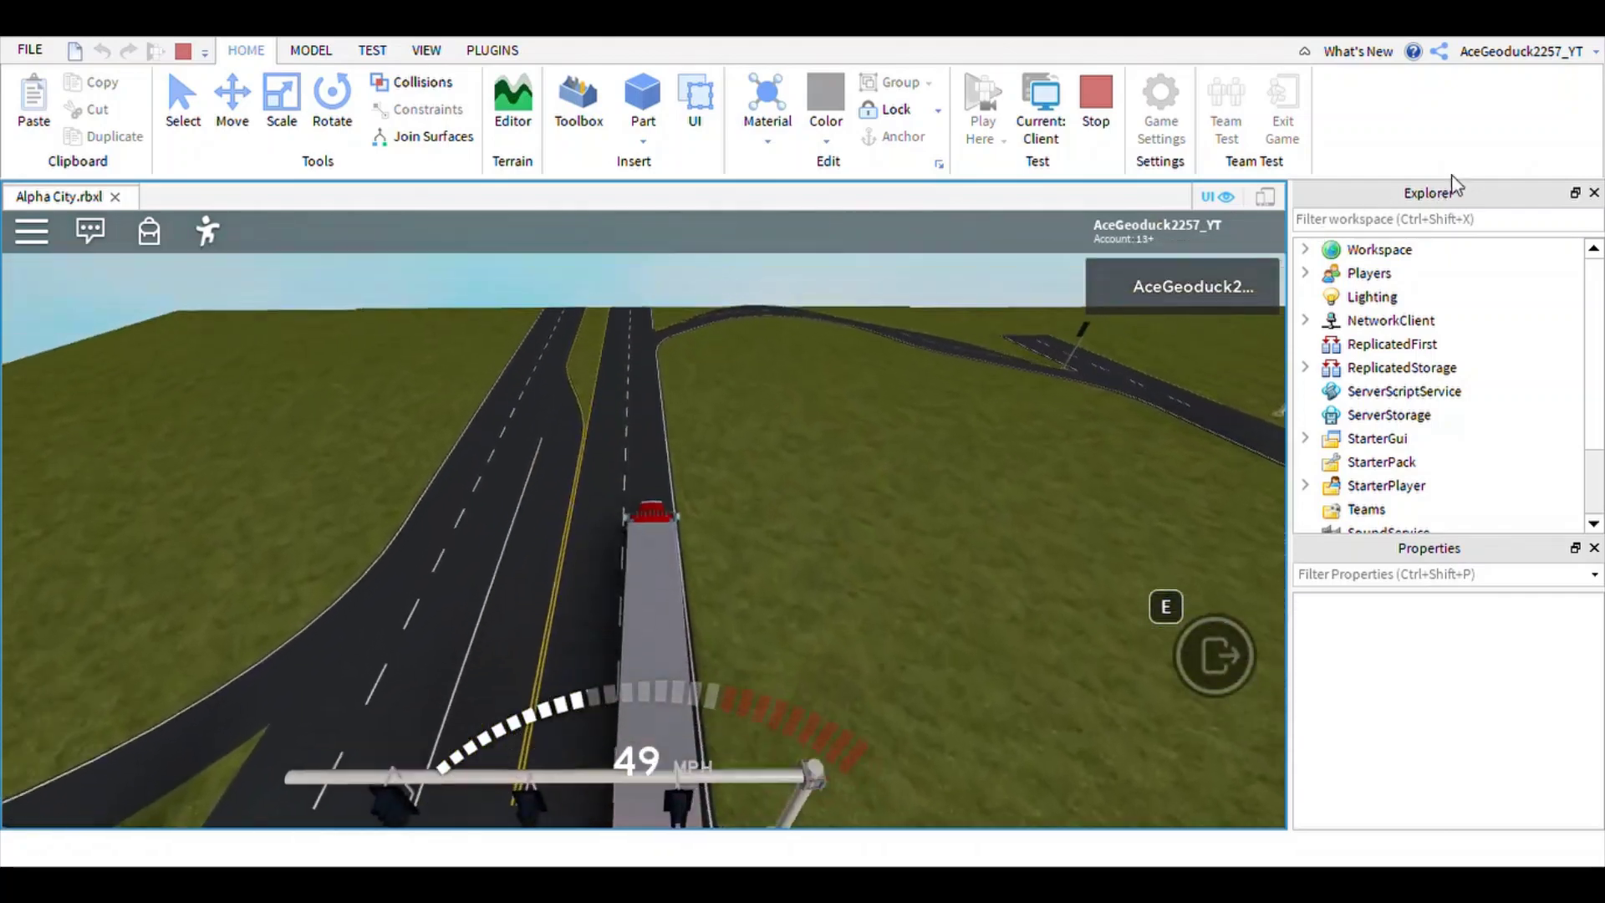